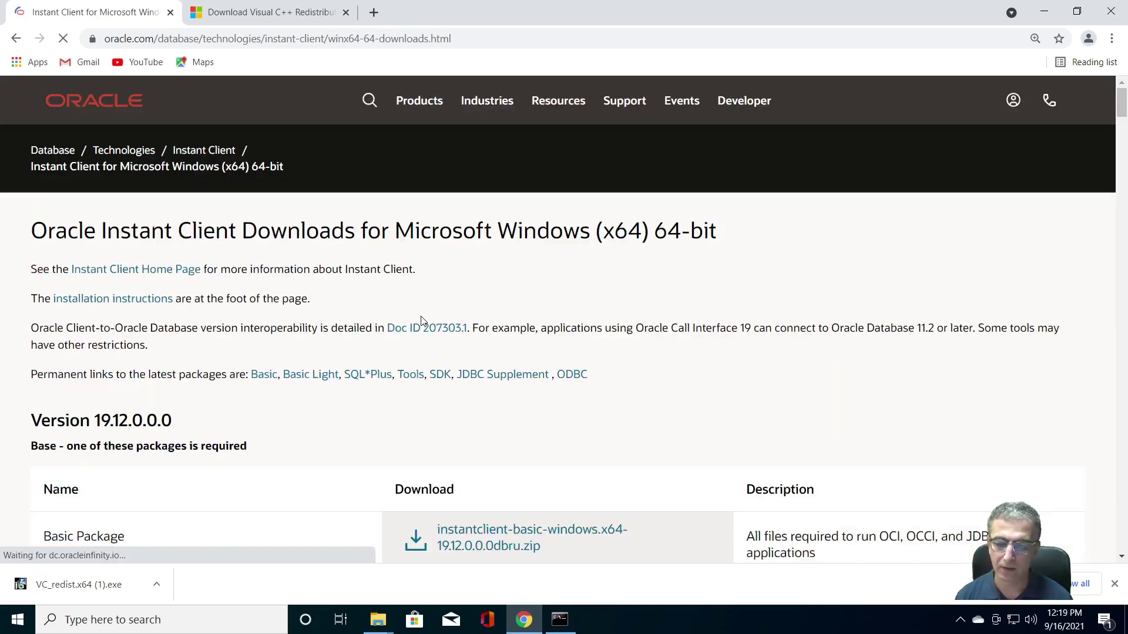
Step: Review the version 19.12.0.0.0 Basic and Basic Light packages and their requirements on the Instant Client download page
scroll(421, 320, down, 3)
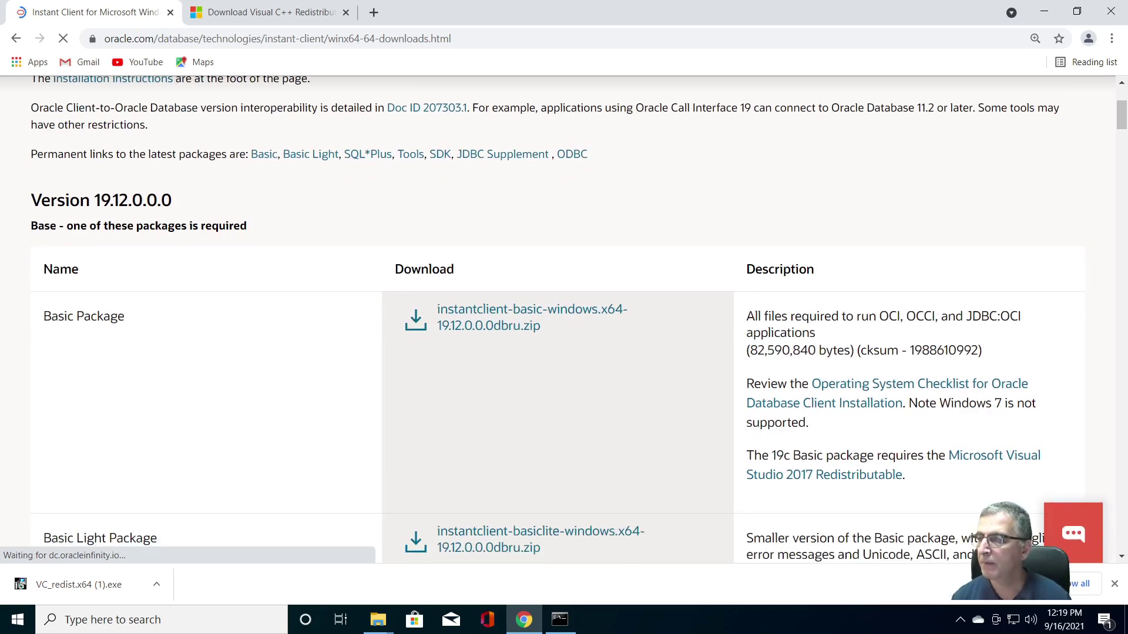
scroll(73, 311, down, 1)
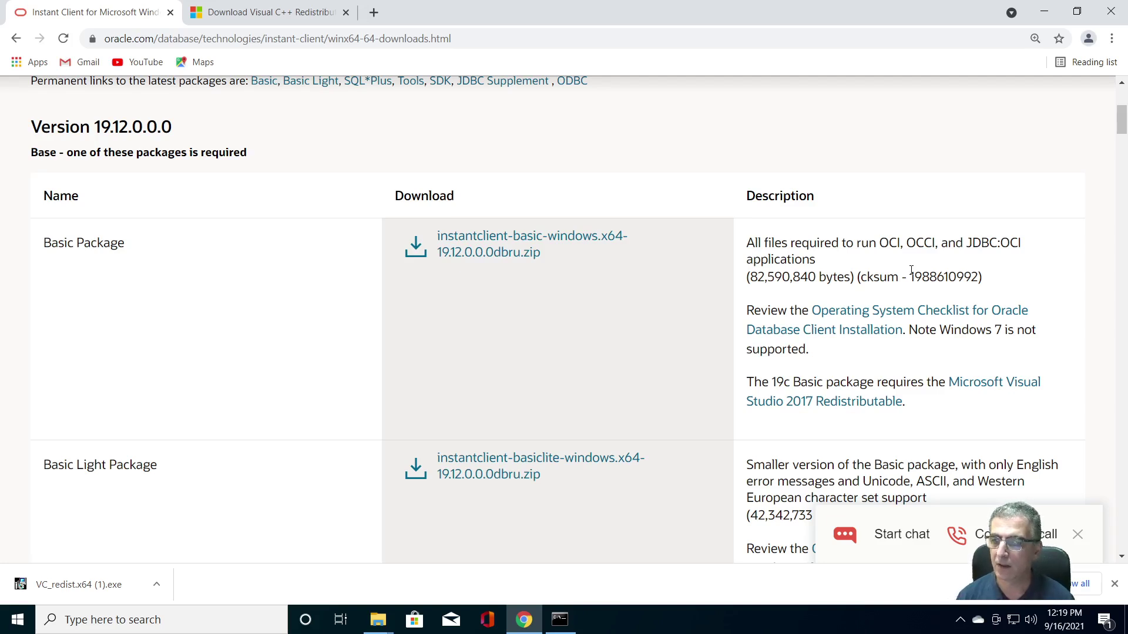
scroll(911, 270, down, 3)
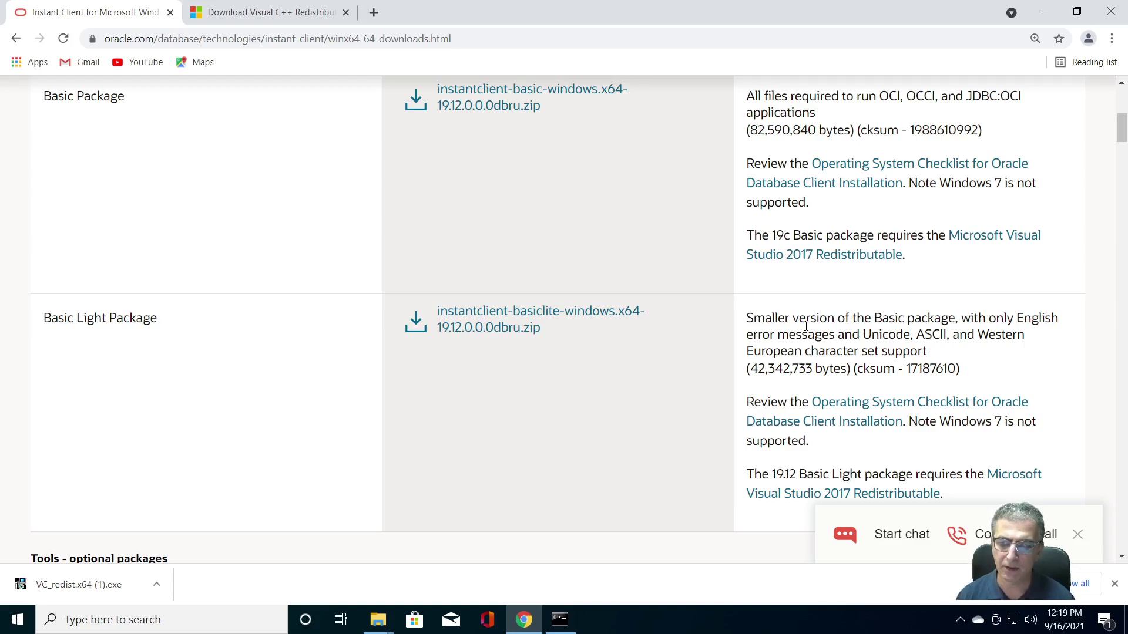
scroll(806, 326, up, 3)
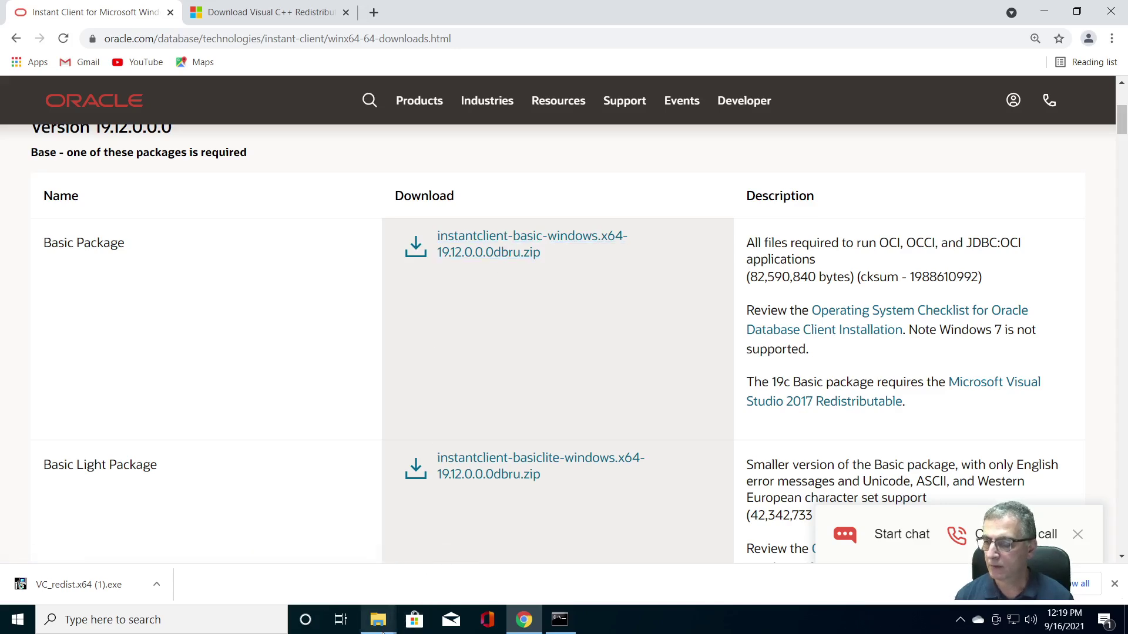
Step: Switch to File Explorer and inspect the instantclient_19_12 folder inside the extracted instantclient-basic-windows.x64-19.12.0.0.0dbru folder in Downloads
mouse_move(383, 632)
click(340, 579)
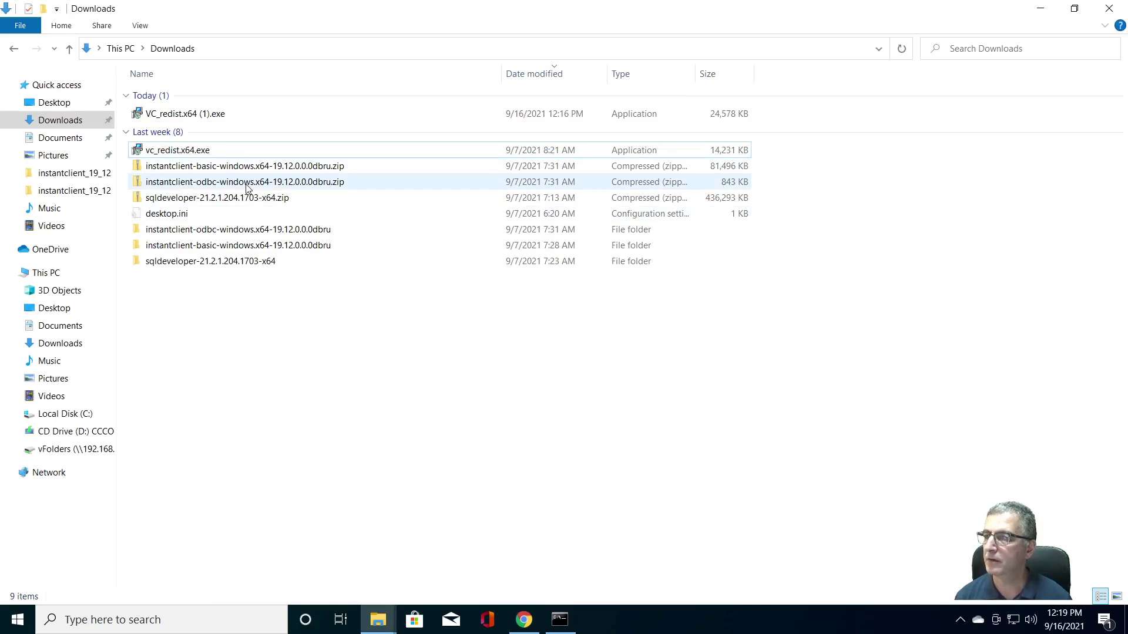
click(236, 169)
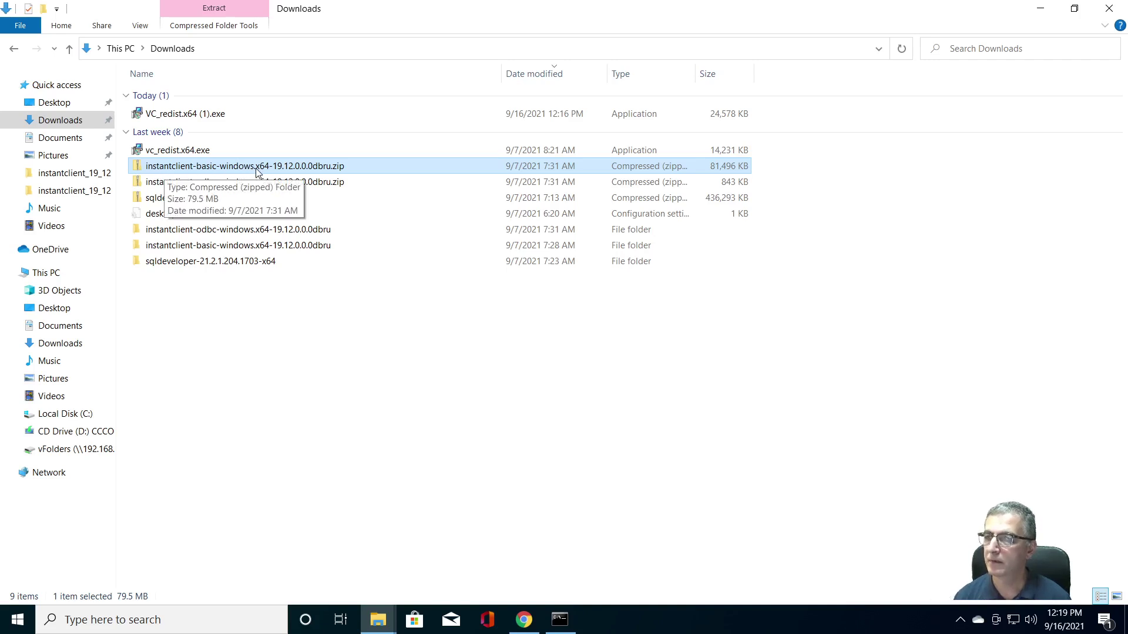
double_click(286, 253)
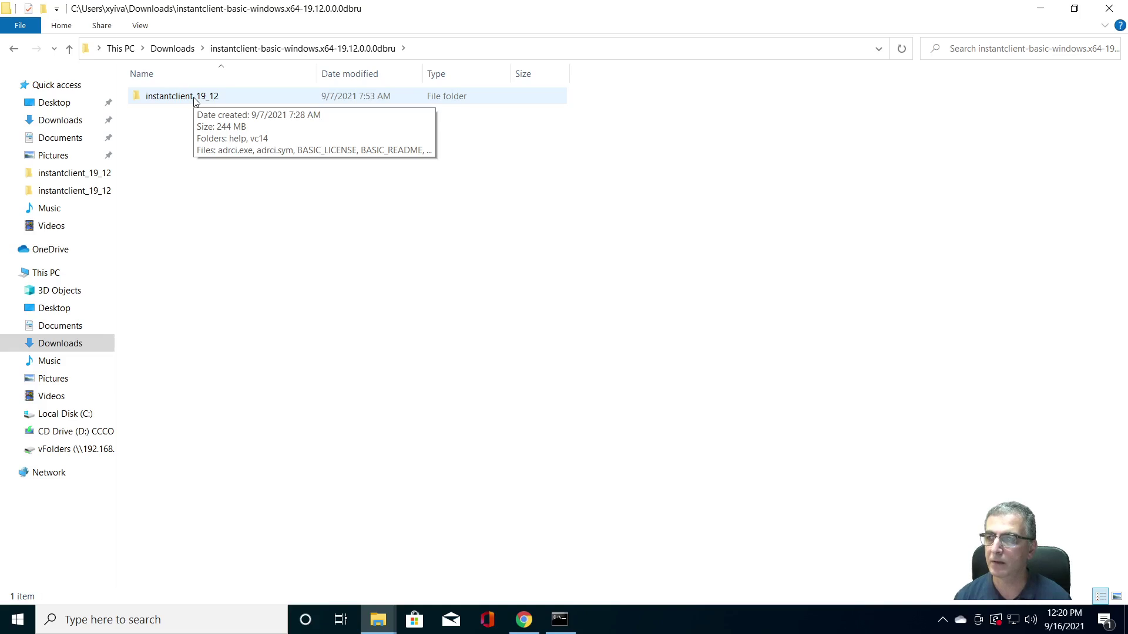
double_click(195, 101)
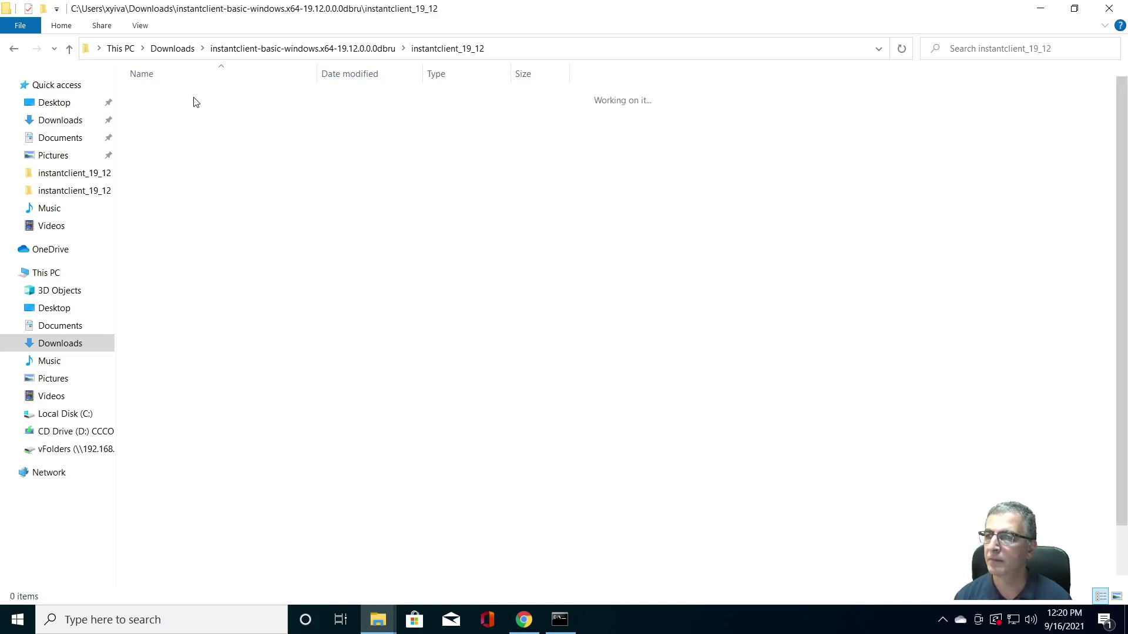
click(68, 50)
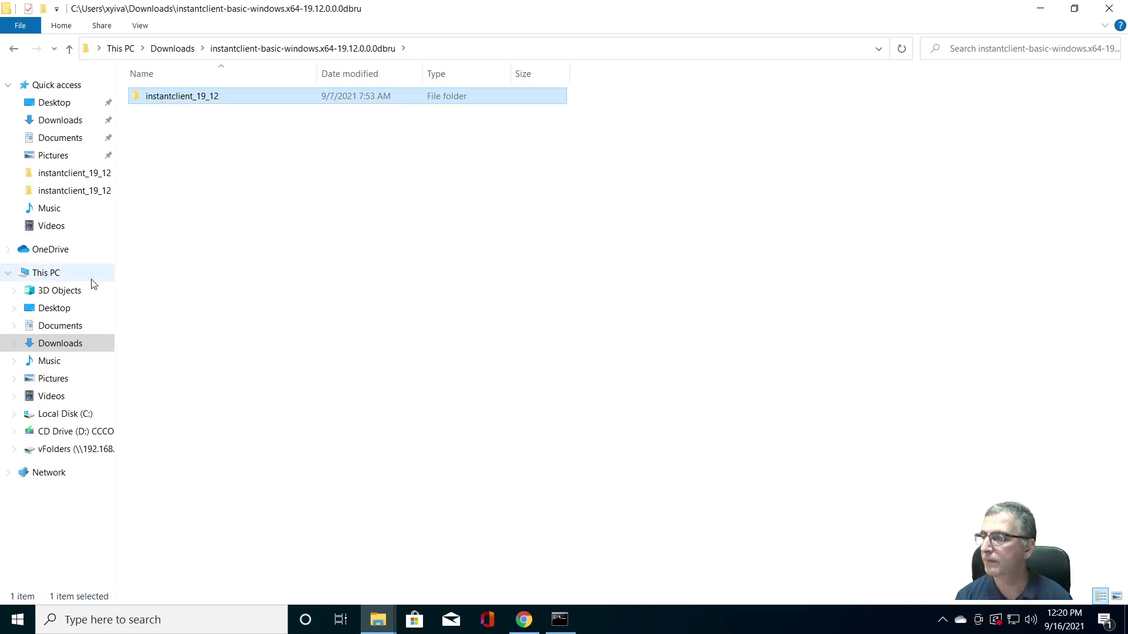
Step: Open the instantclient_19_12 folder on Local Disk (C:) to view its files
click(89, 416)
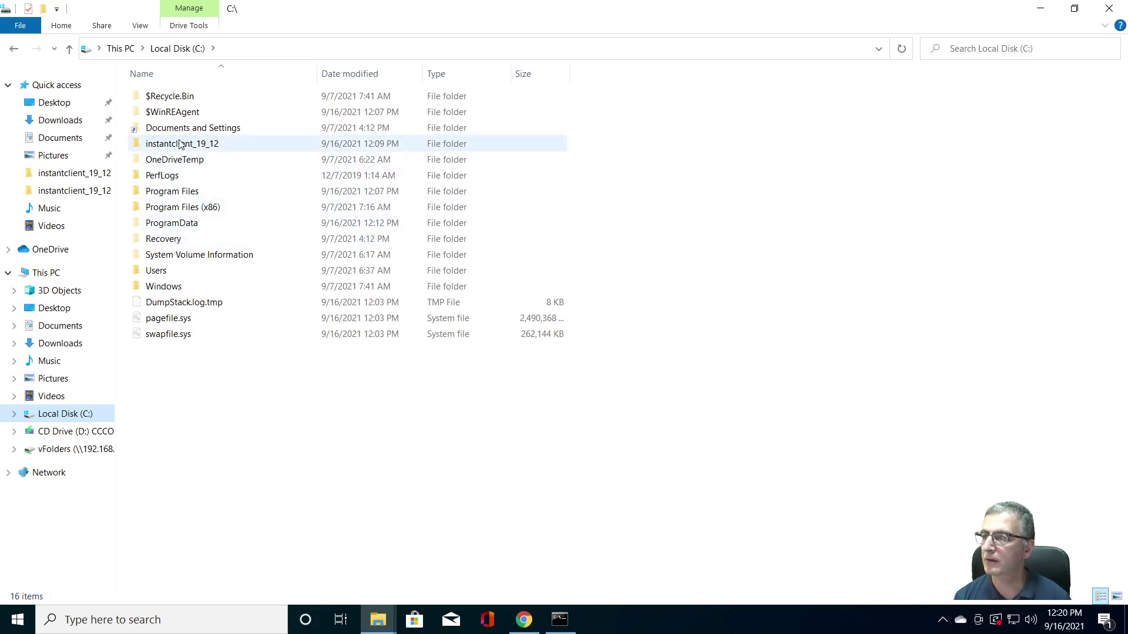
mouse_move(181, 145)
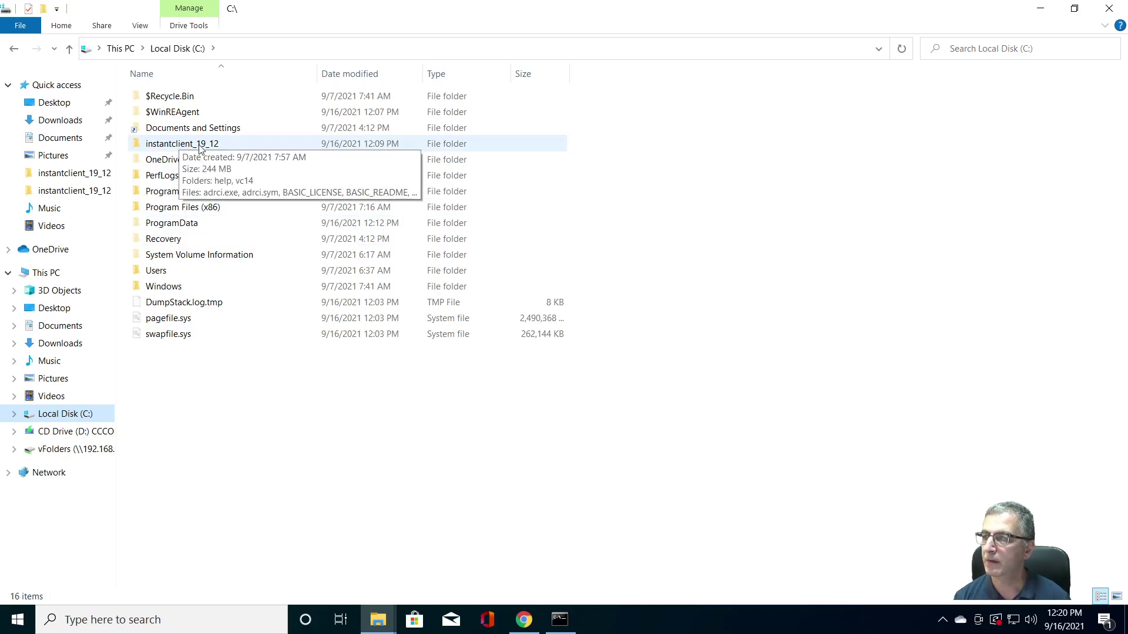
double_click(200, 146)
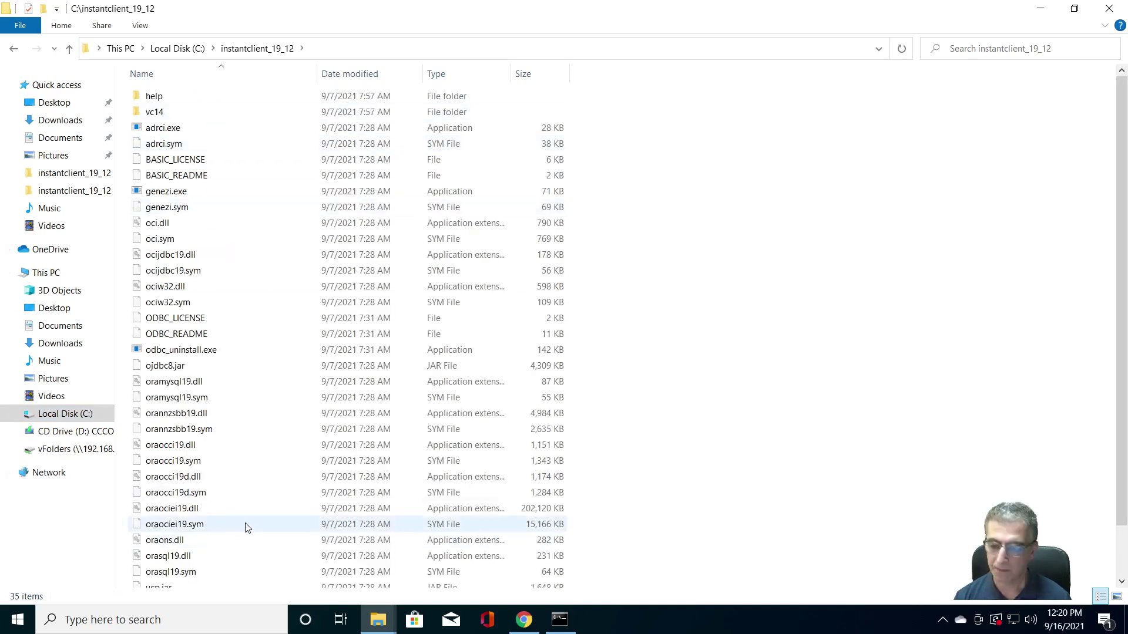
Step: Switch back to Chrome, review the version 19.12.0.0.0 optional packages through the ODBC Package, and dismiss the downloads bar
key(alt+Tab)
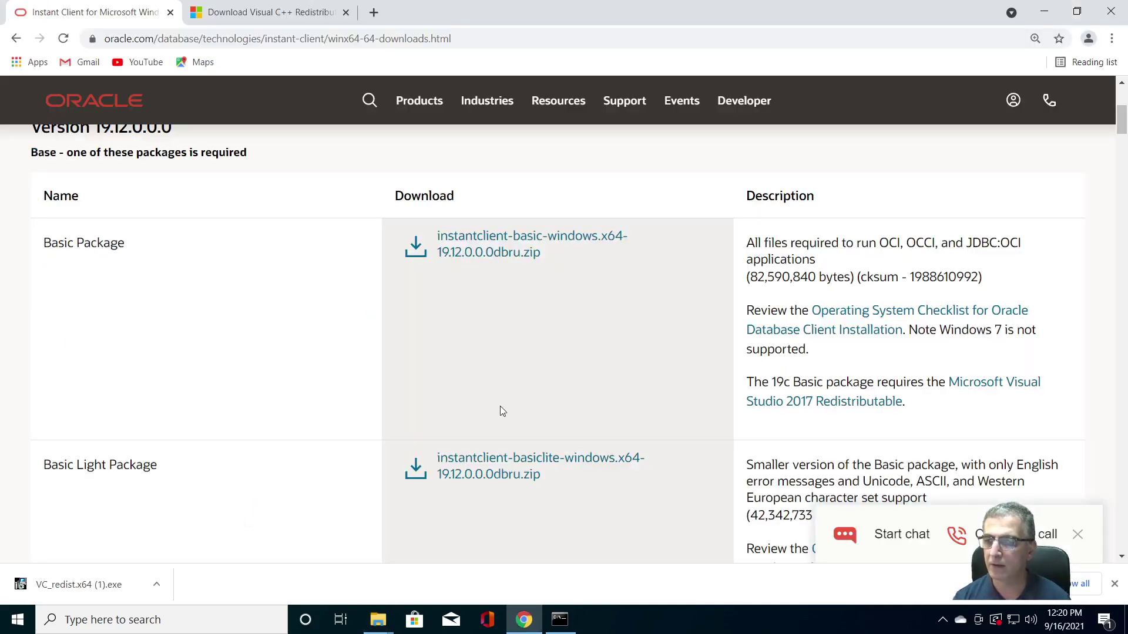
scroll(502, 411, down, 6)
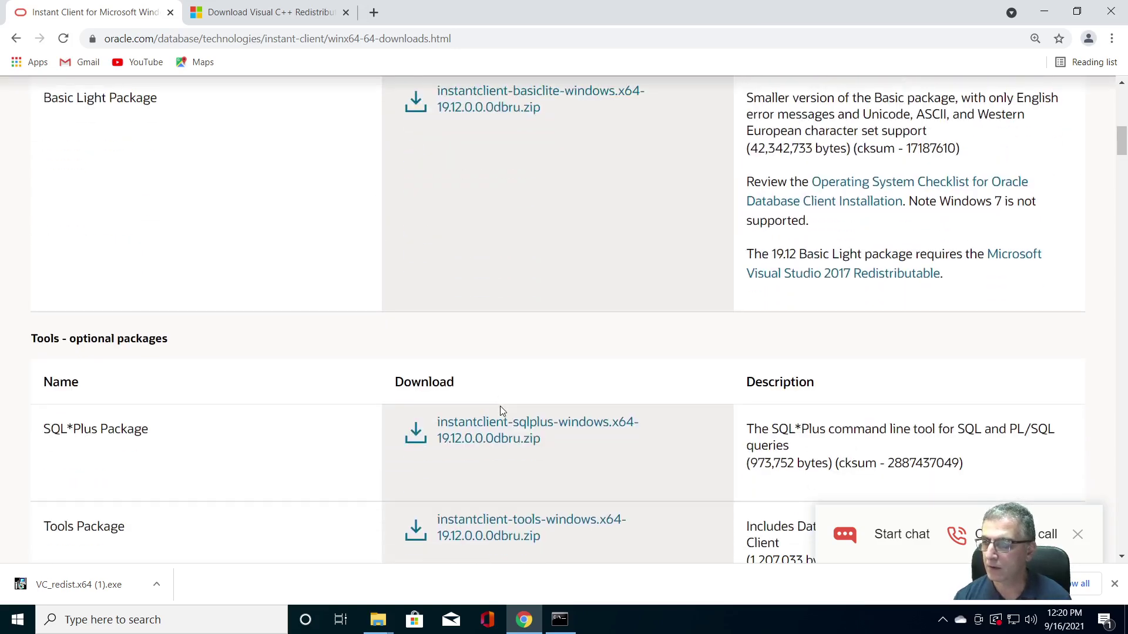
scroll(501, 409, down, 3)
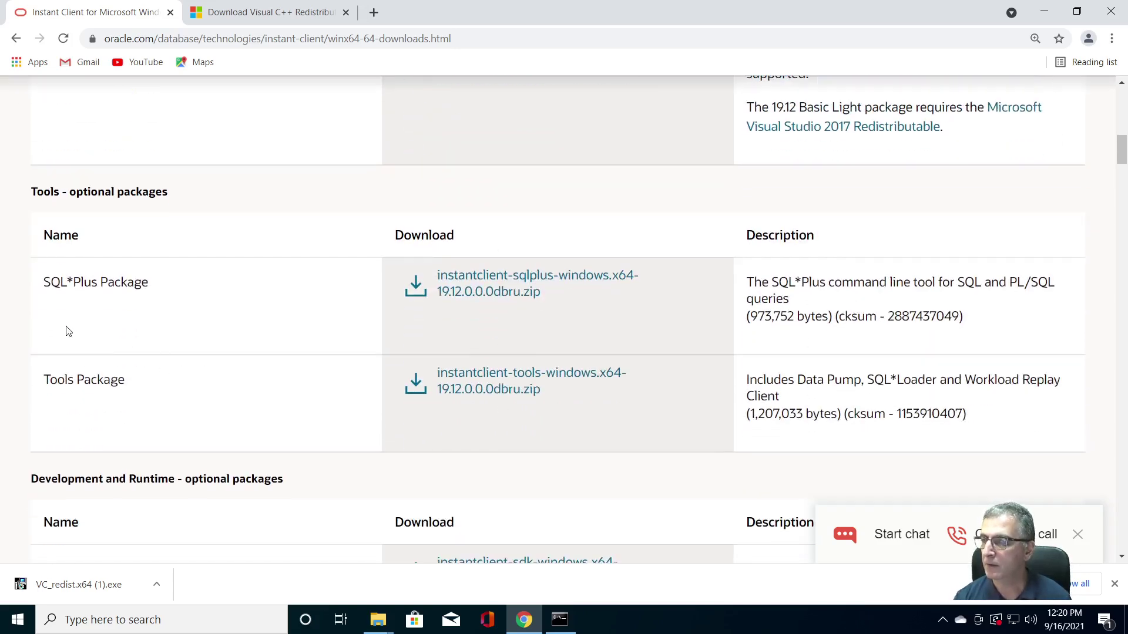
scroll(166, 430, down, 3)
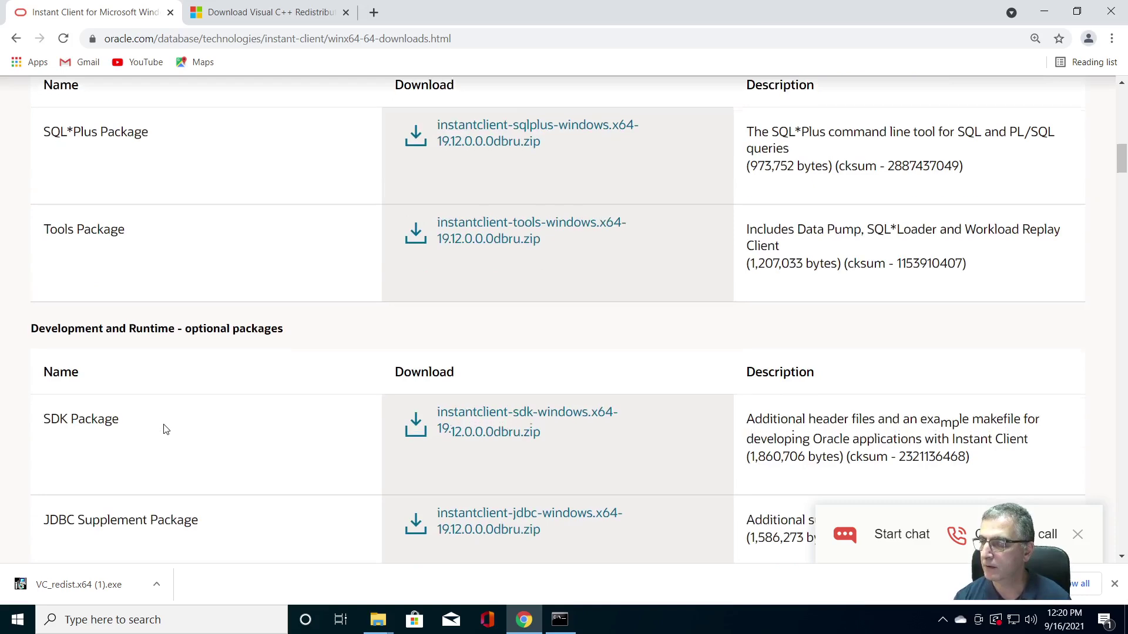
scroll(167, 430, down, 3)
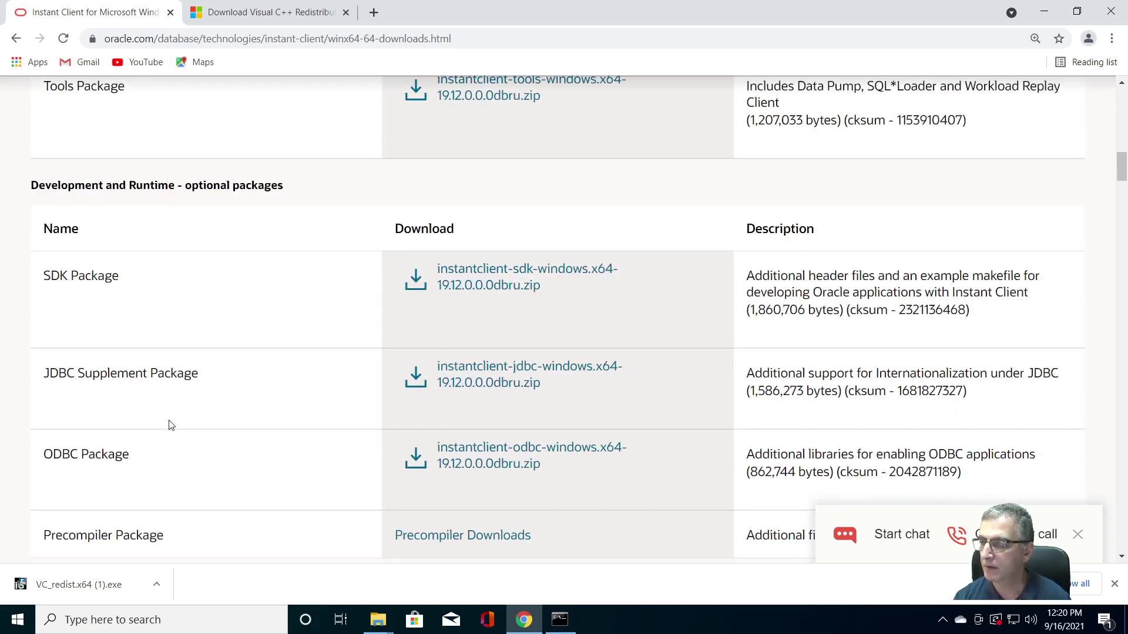
scroll(171, 426, down, 1)
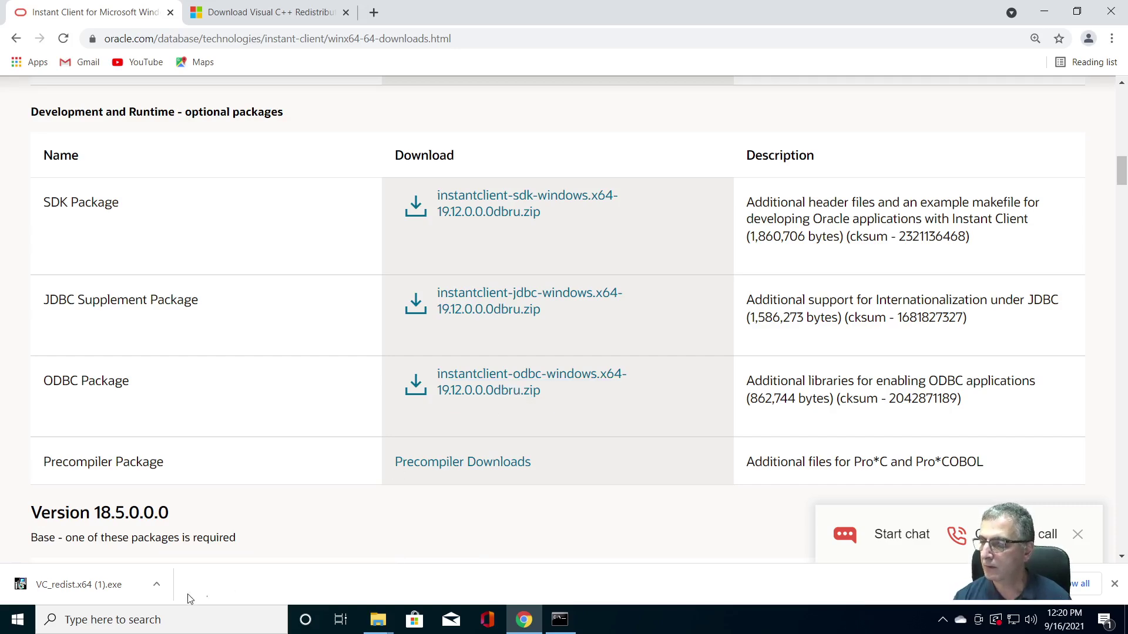
click(1115, 585)
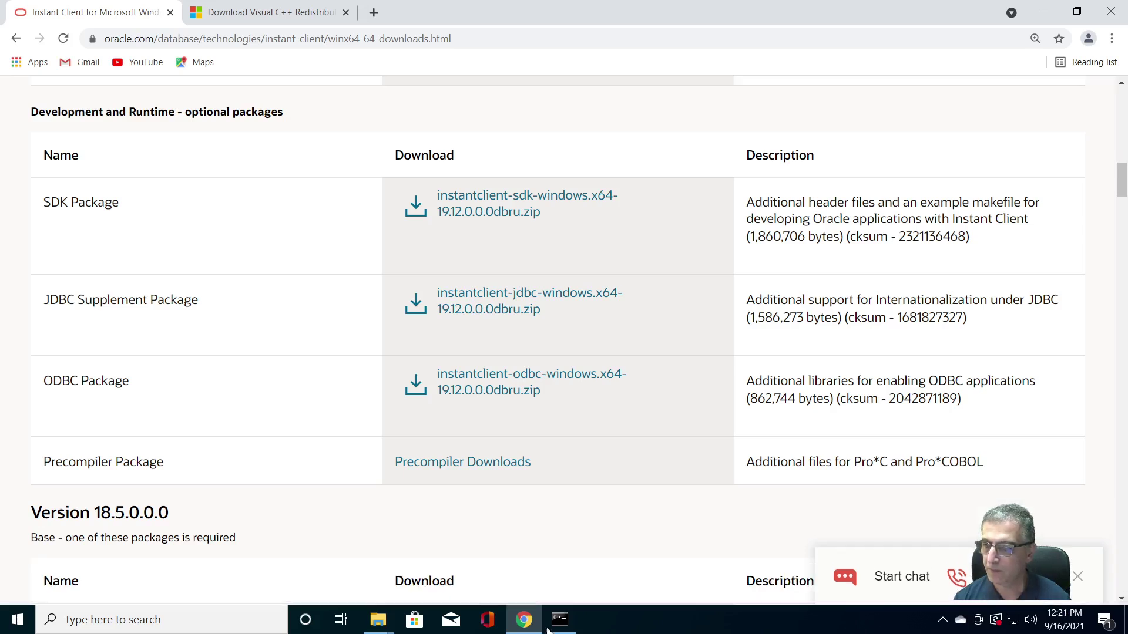
Step: Switch to File Explorer and open instantclient_19_12 inside the extracted instantclient-odbc-windows.x64-19.12.0.0.0dbru folder in Downloads
click(378, 620)
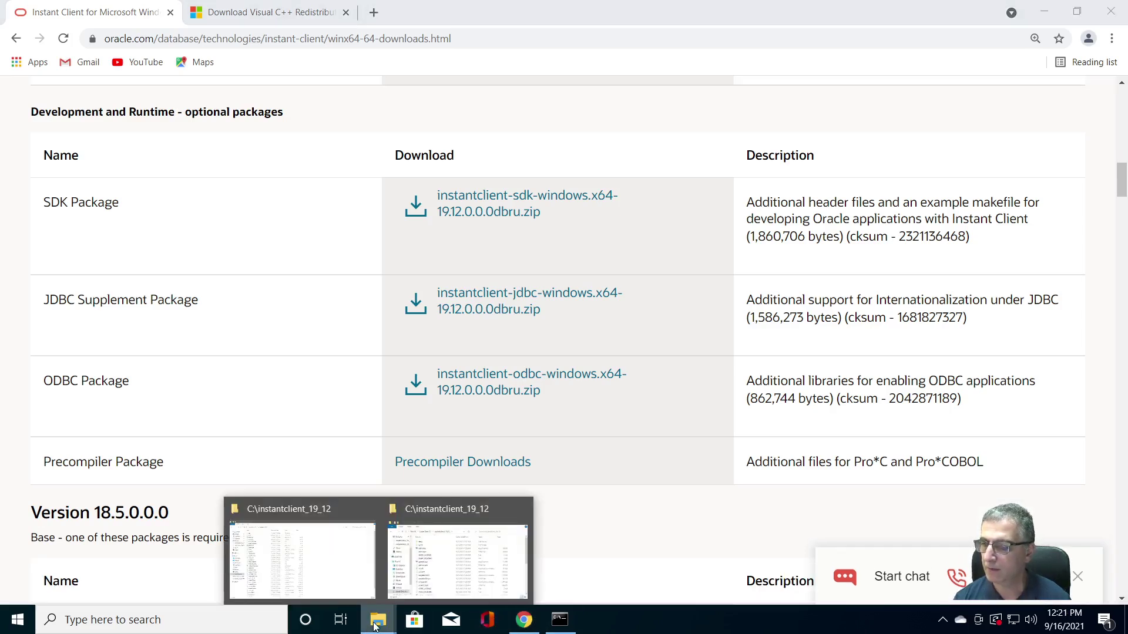
click(339, 594)
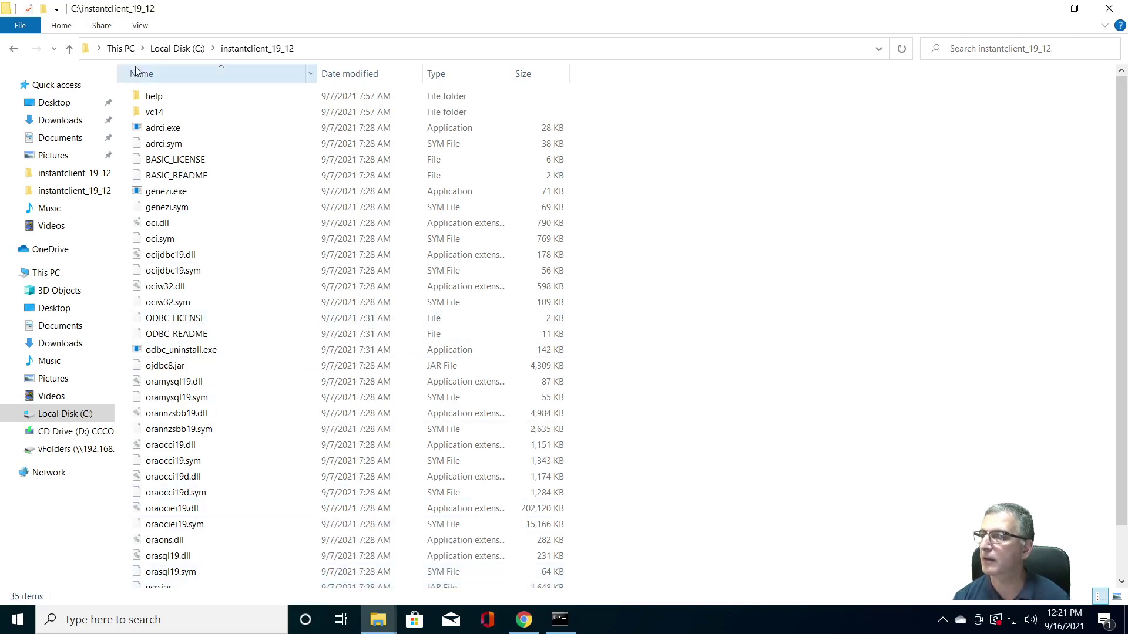
click(62, 125)
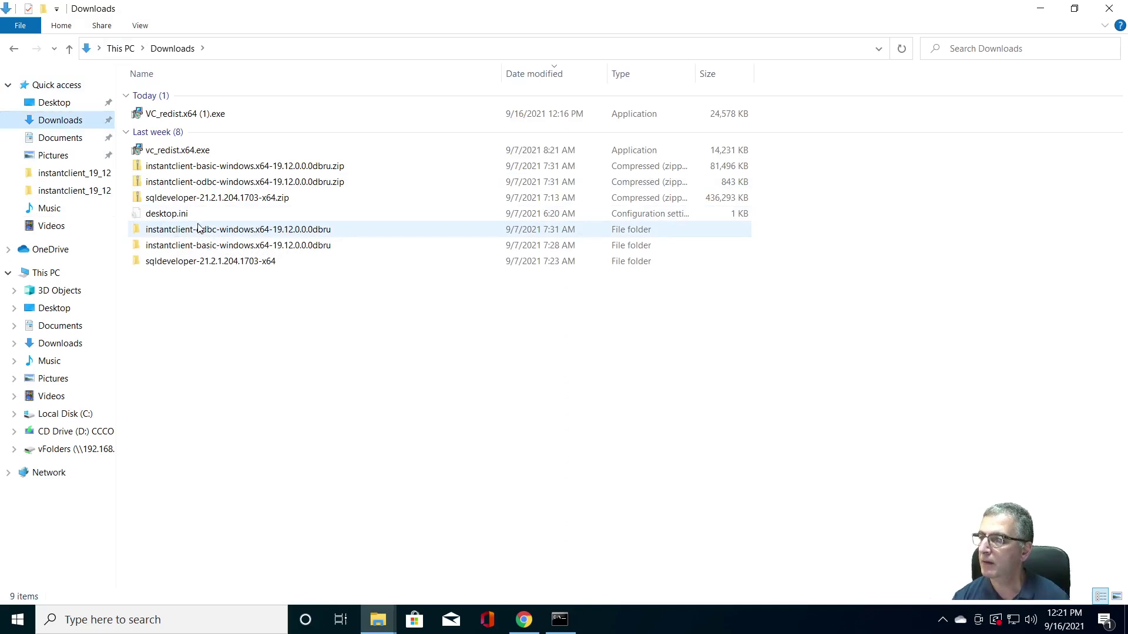
click(241, 184)
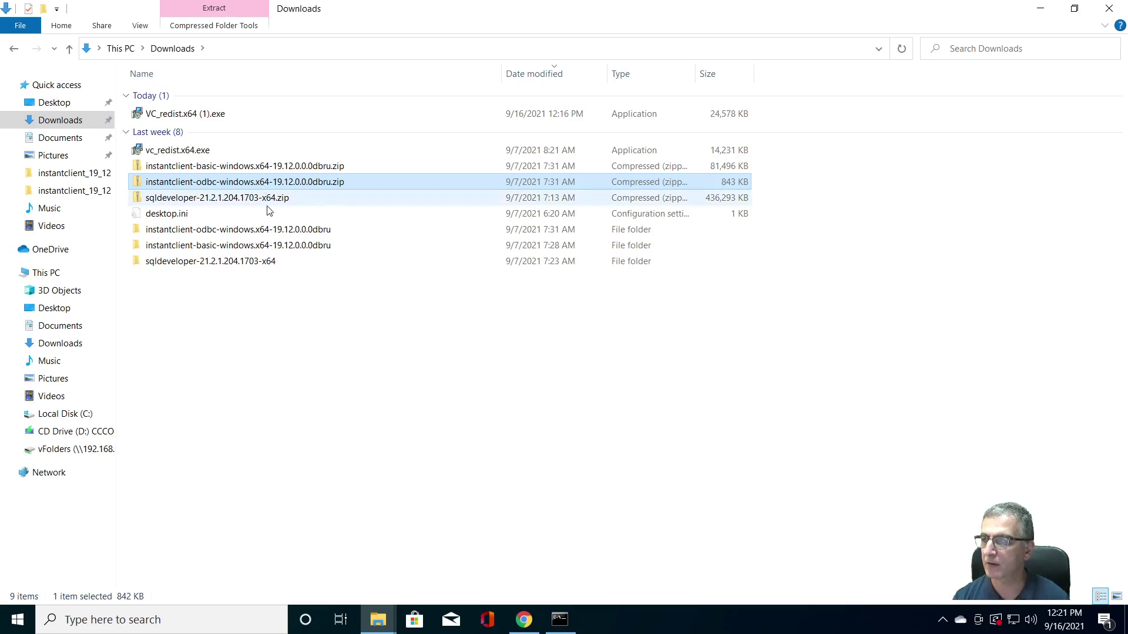
double_click(272, 229)
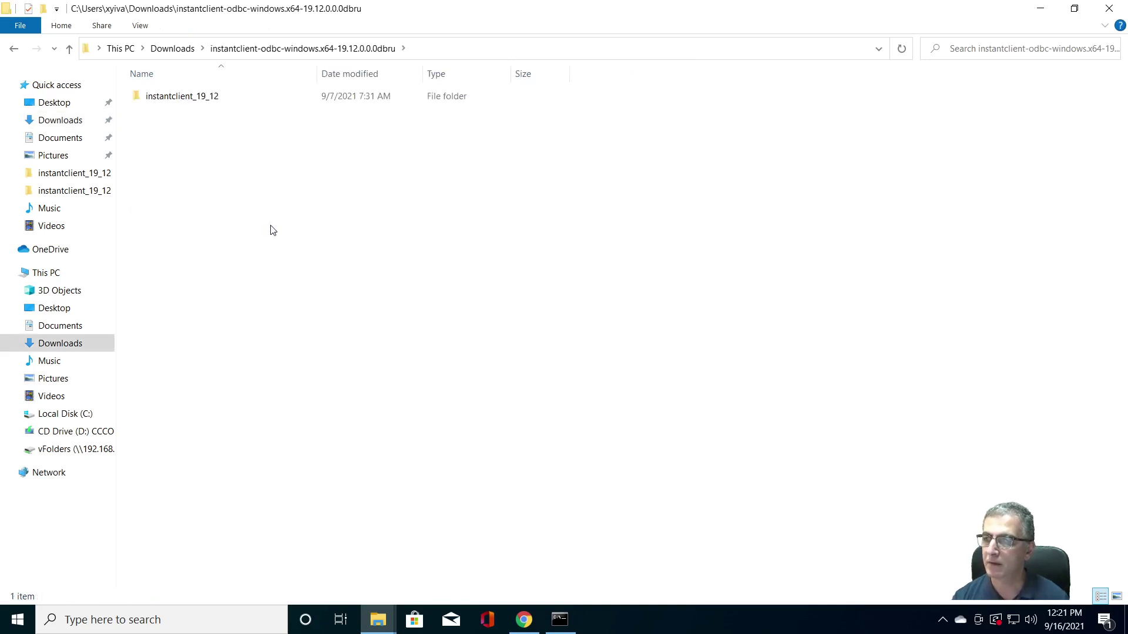
double_click(182, 96)
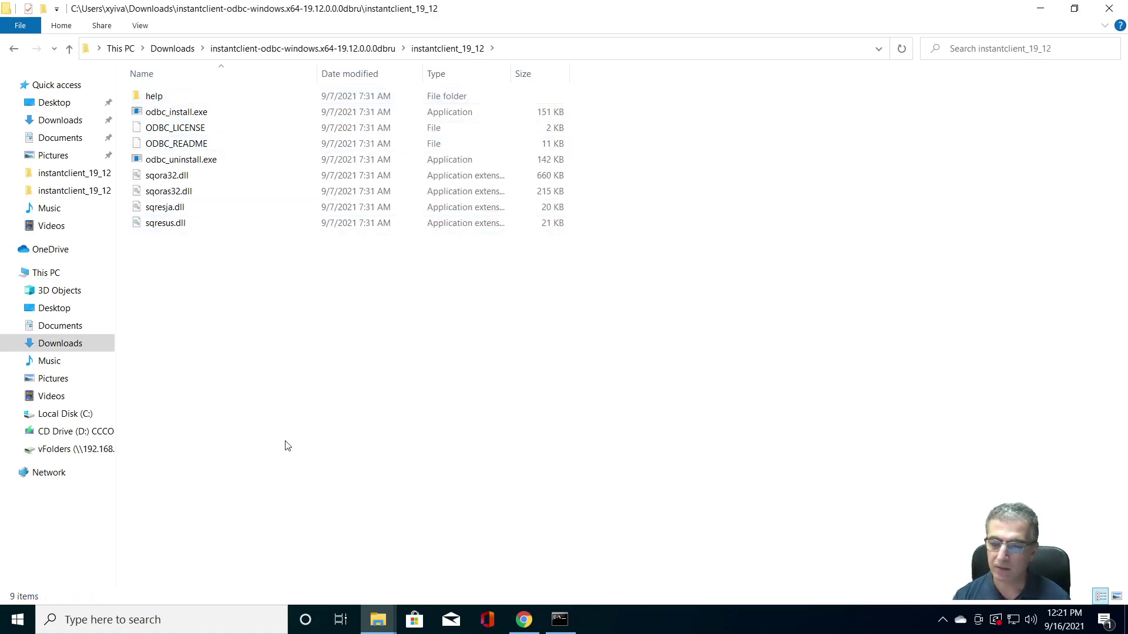
Step: Return to Chrome and open the Basic Package's Microsoft Visual Studio 2017 Redistributable link in a new tab, showing that tab
click(525, 619)
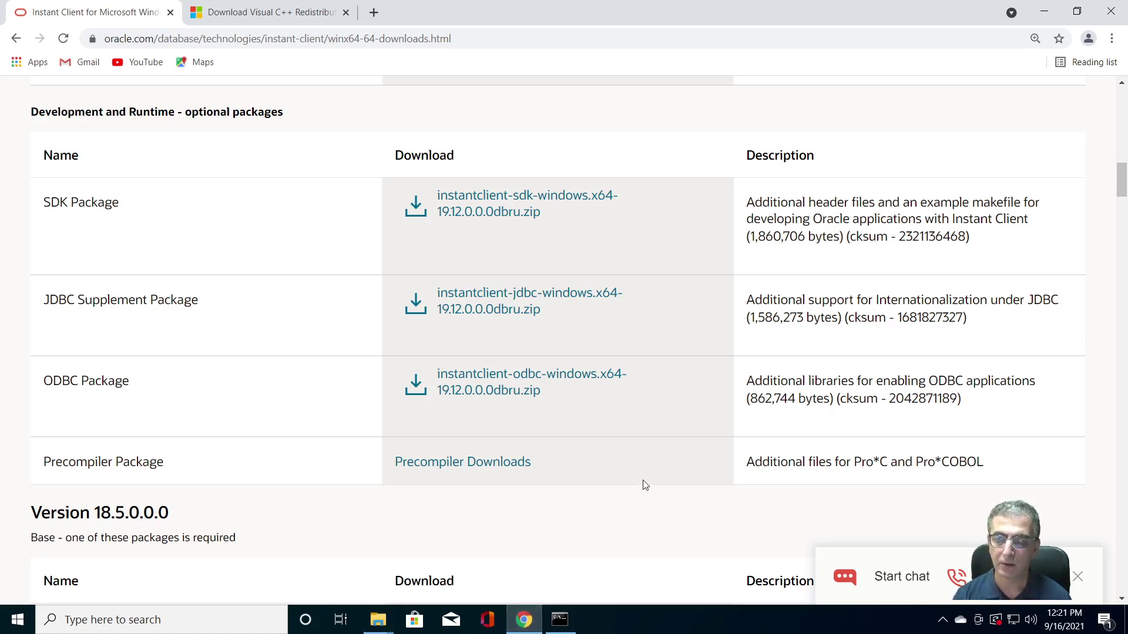
scroll(646, 485, up, 20)
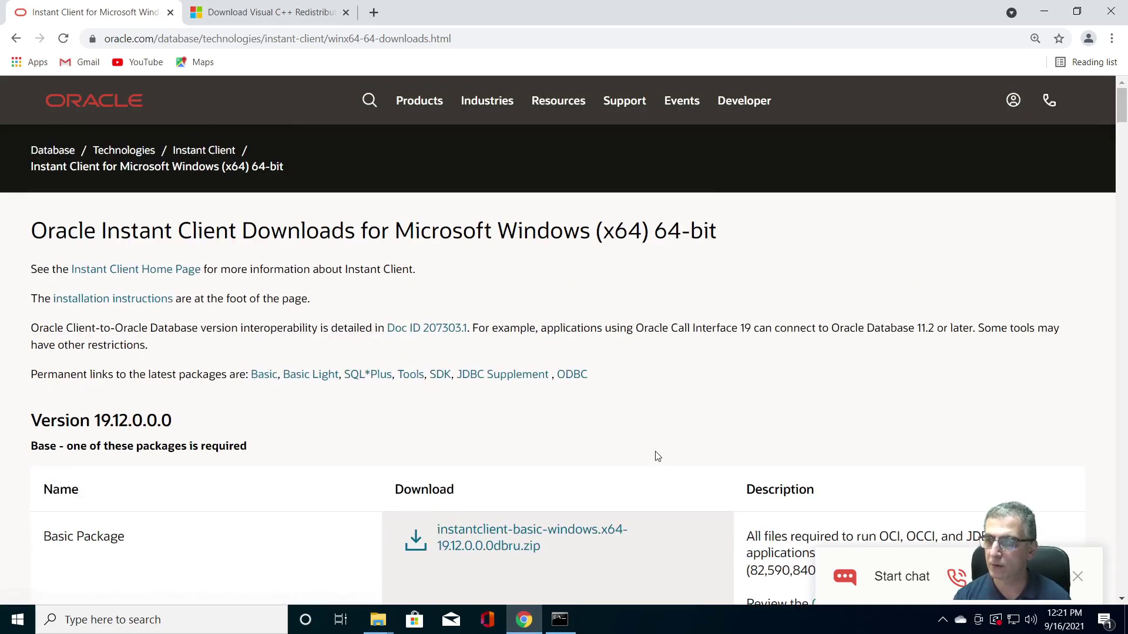
scroll(657, 456, down, 3)
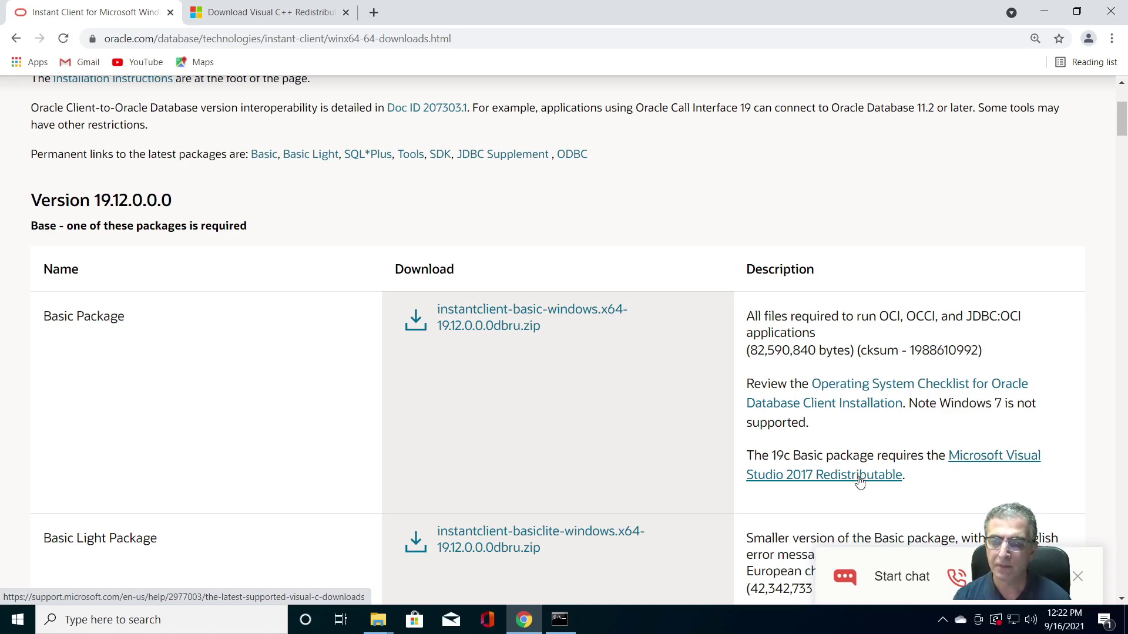
middle_click(860, 481)
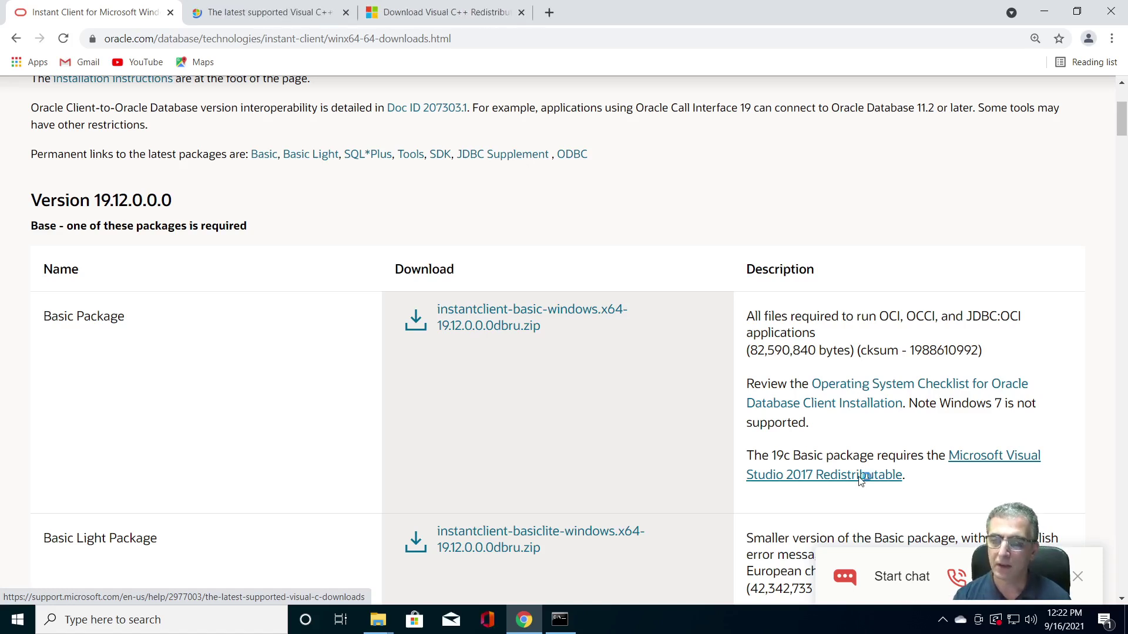
click(262, 13)
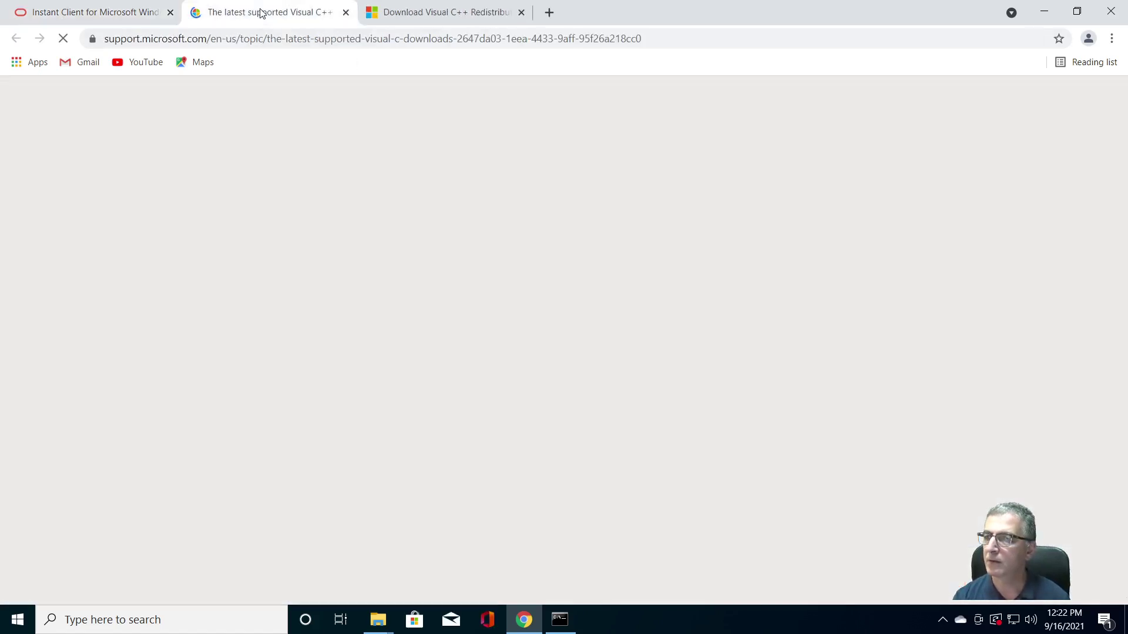
Step: Examine the Visual Studio 2015, 2017 and 2019 redistributable downloads and dismiss the battery notification
scroll(413, 292, down, 5)
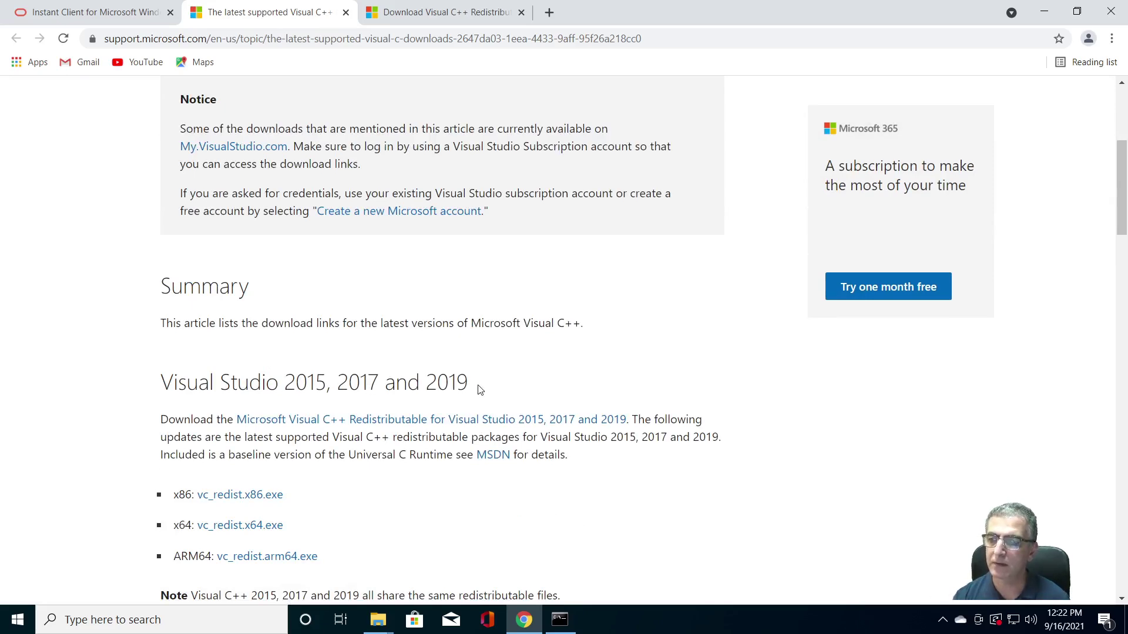
scroll(480, 390, down, 3)
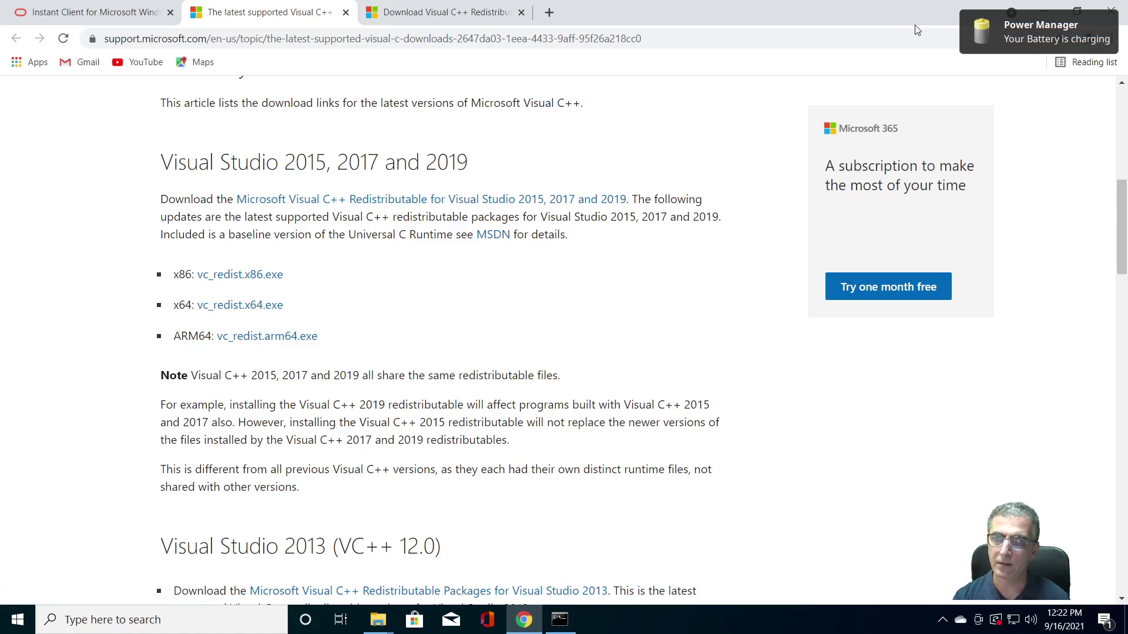
click(990, 50)
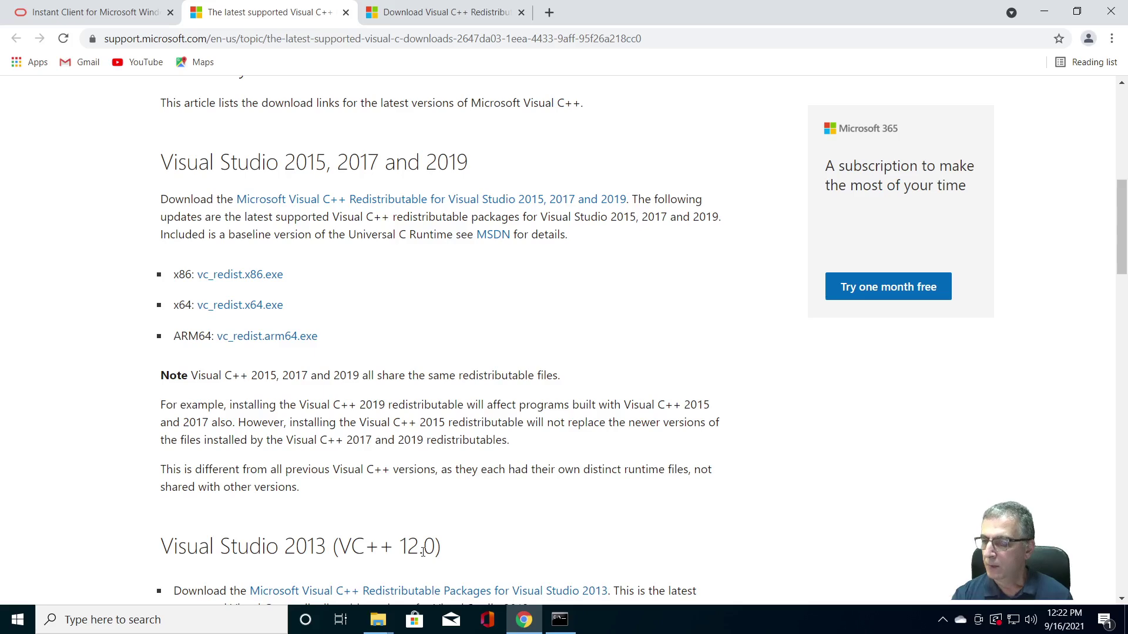
Step: Switch to File Explorer, go up to the Downloads folder and locate the VC_redist.x64 (1).exe and vc_redist.x64.exe installers
click(378, 620)
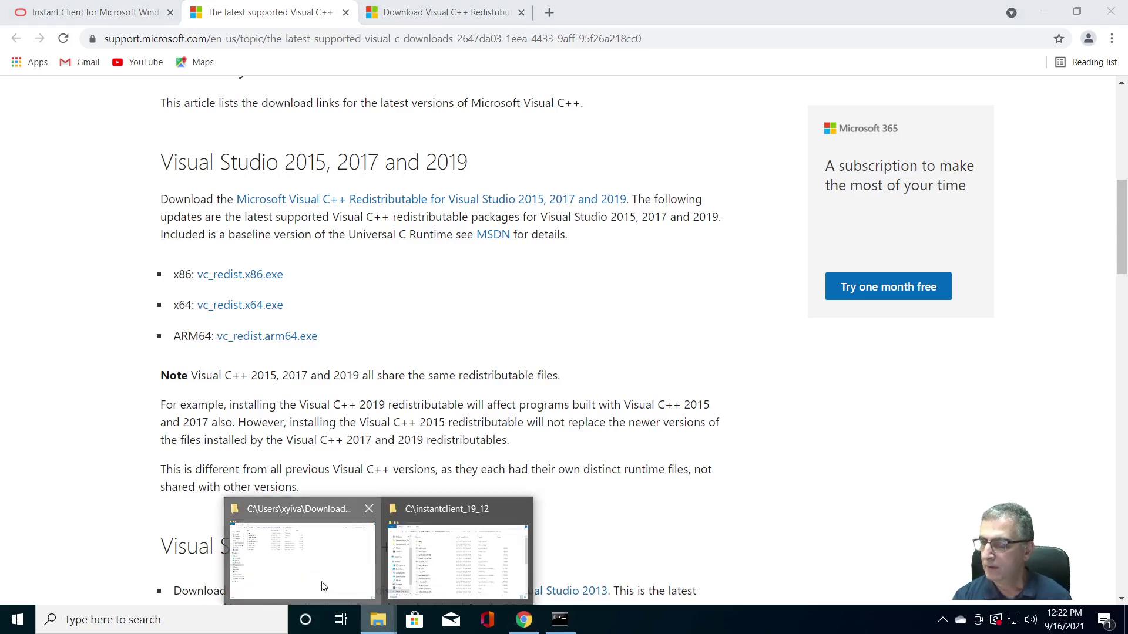
click(322, 587)
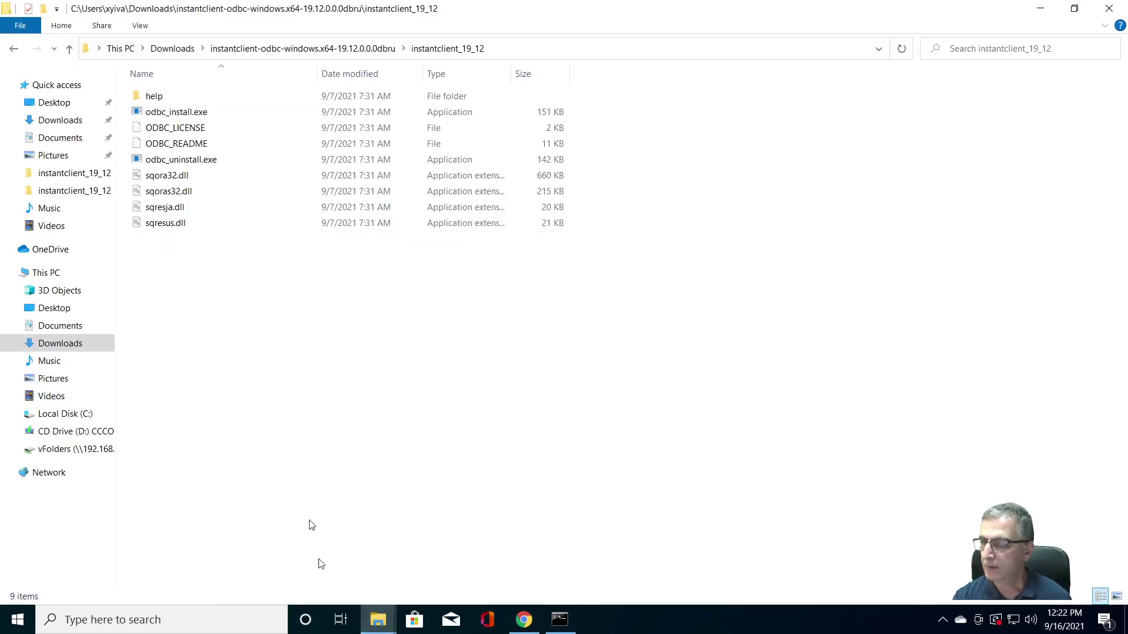
click(69, 50)
click(70, 49)
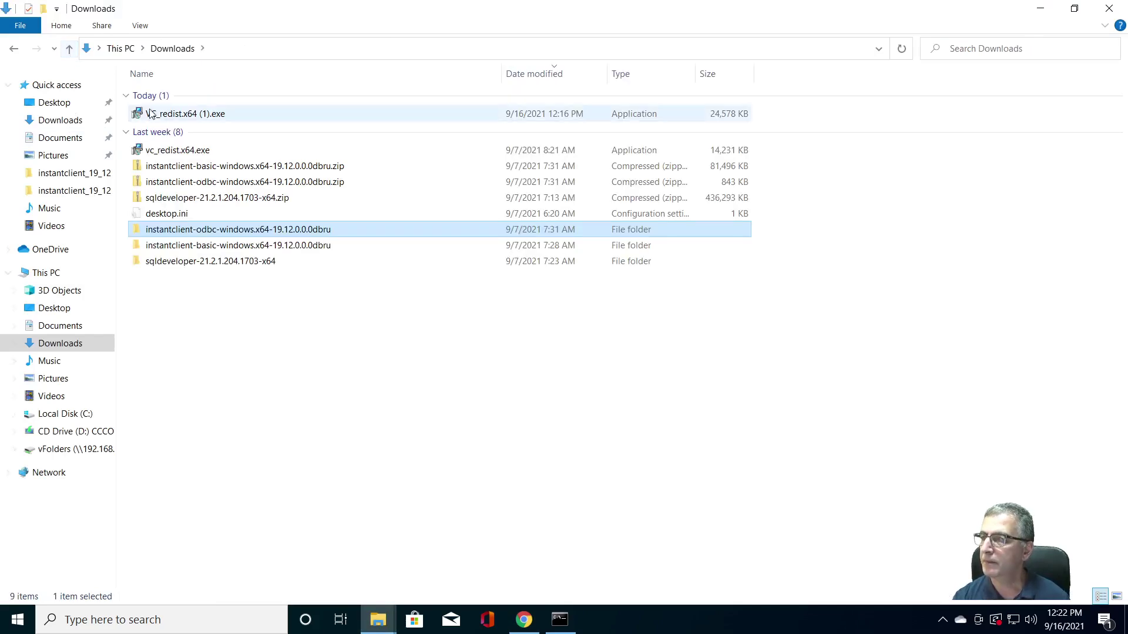
click(166, 115)
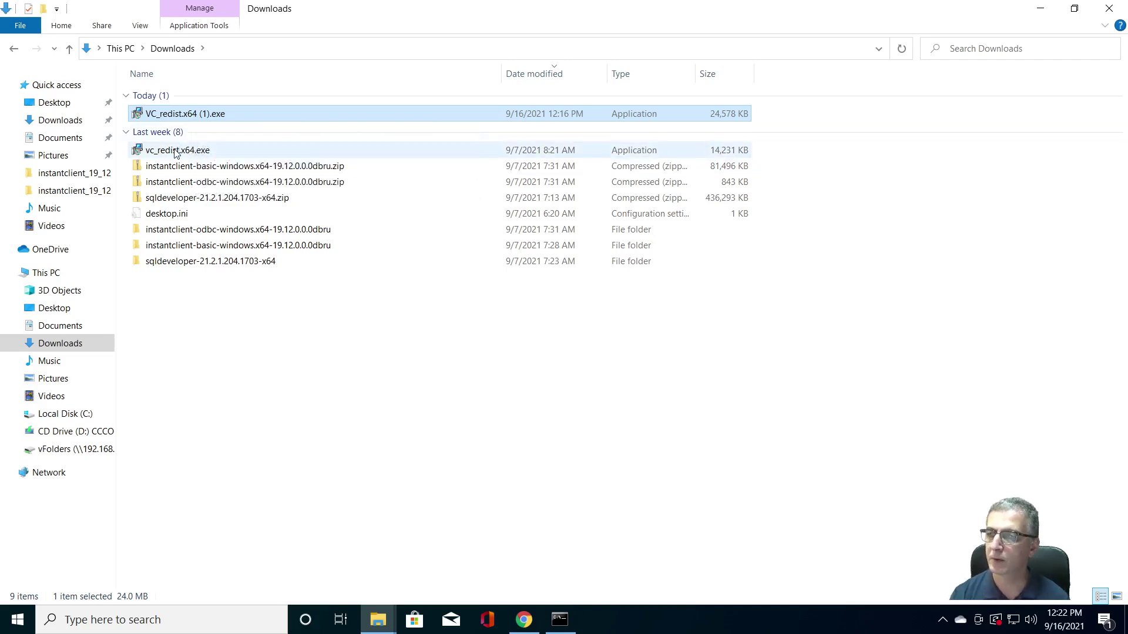
mouse_move(175, 152)
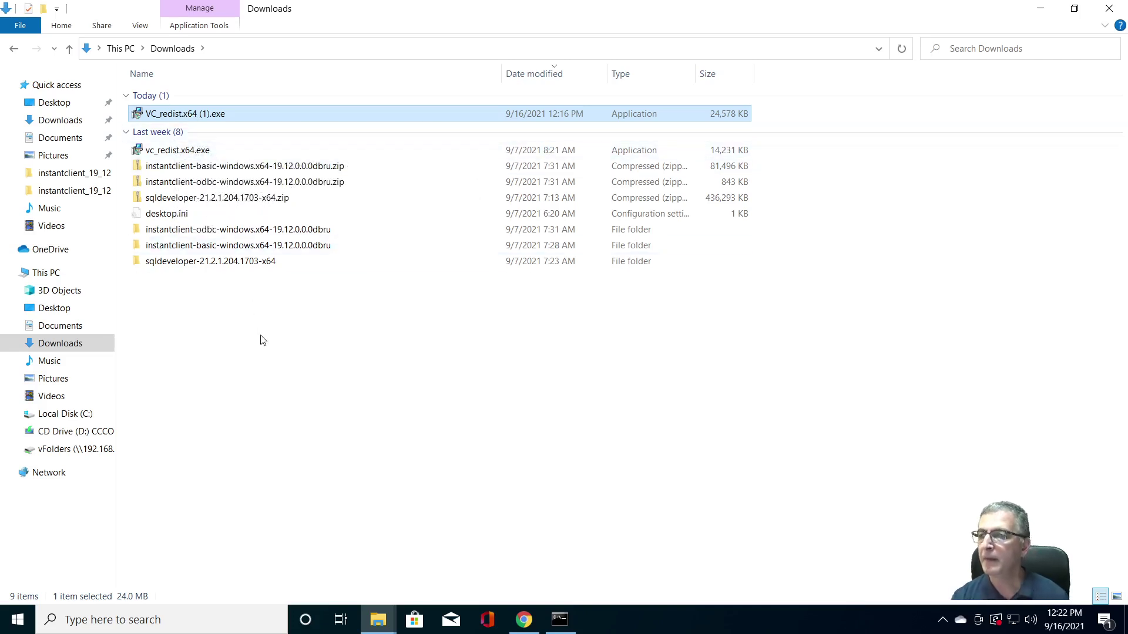
click(266, 353)
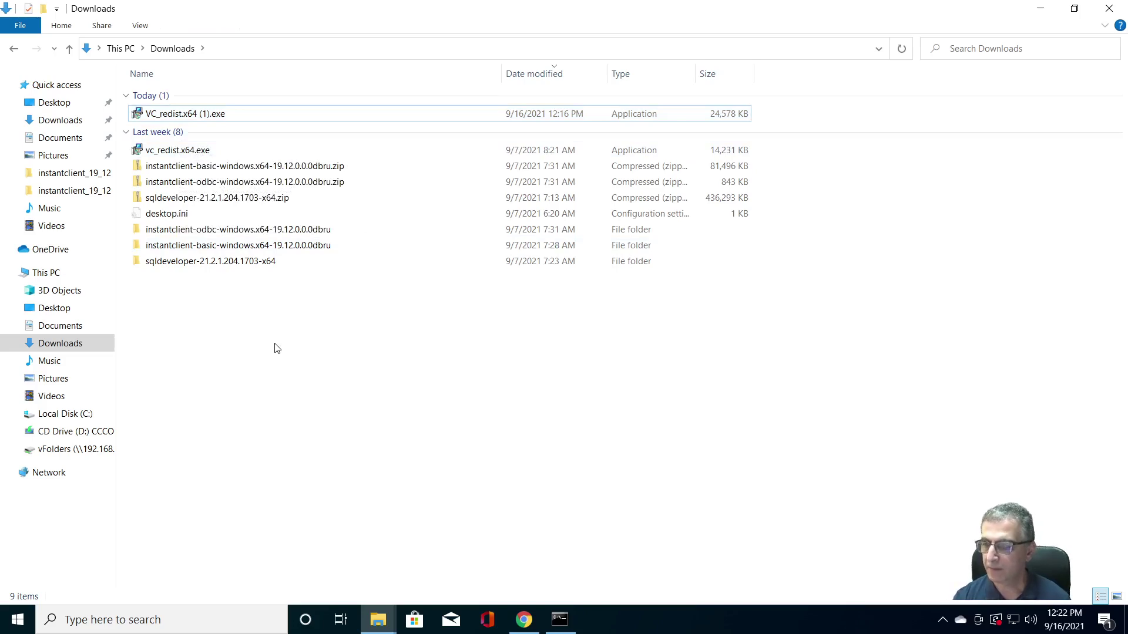
Step: Return to Chrome's Oracle Instant Client page and examine the Windows 64-bit installation instructions, highlighting \oracle\instantclient_19_3 in step 2
click(522, 621)
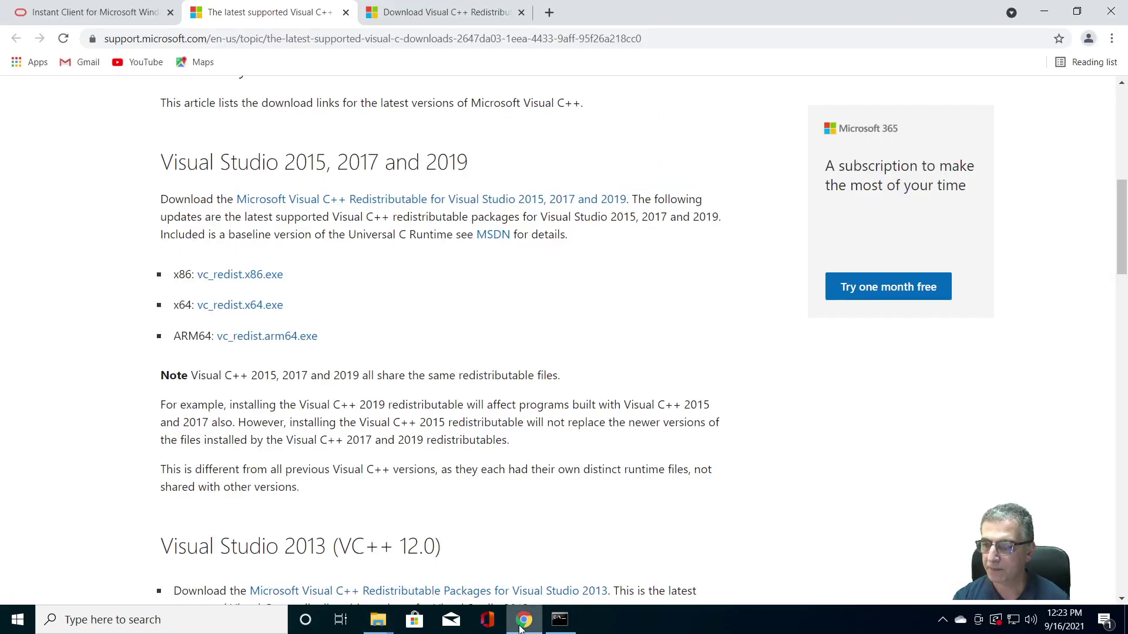
click(80, 12)
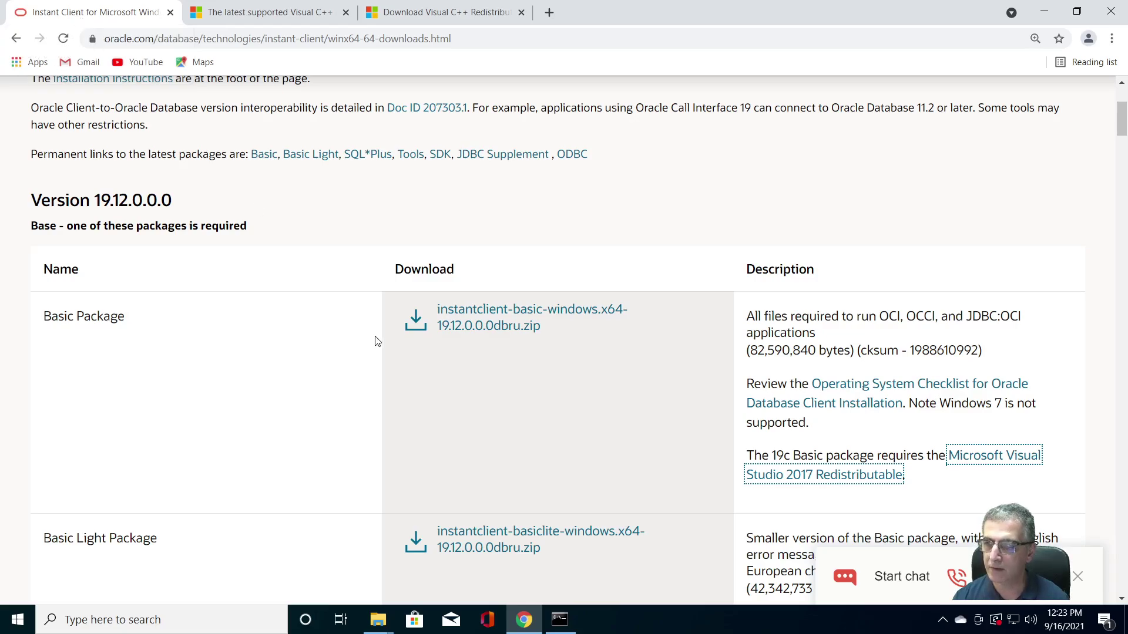
scroll(377, 342, down, 15)
scroll(378, 341, down, 15)
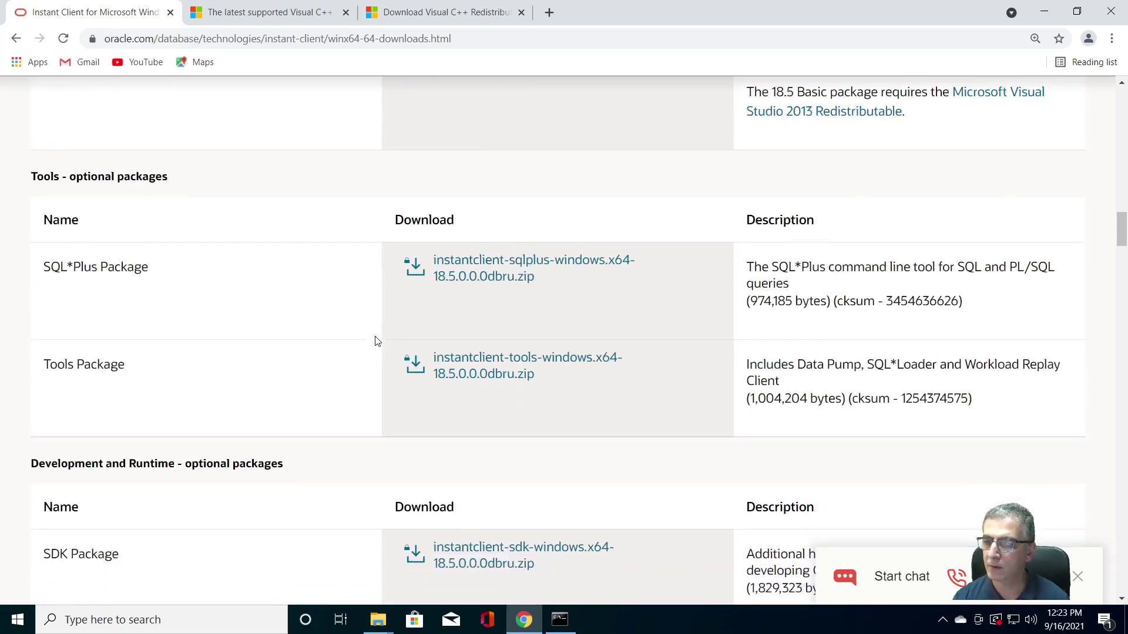
scroll(377, 341, down, 15)
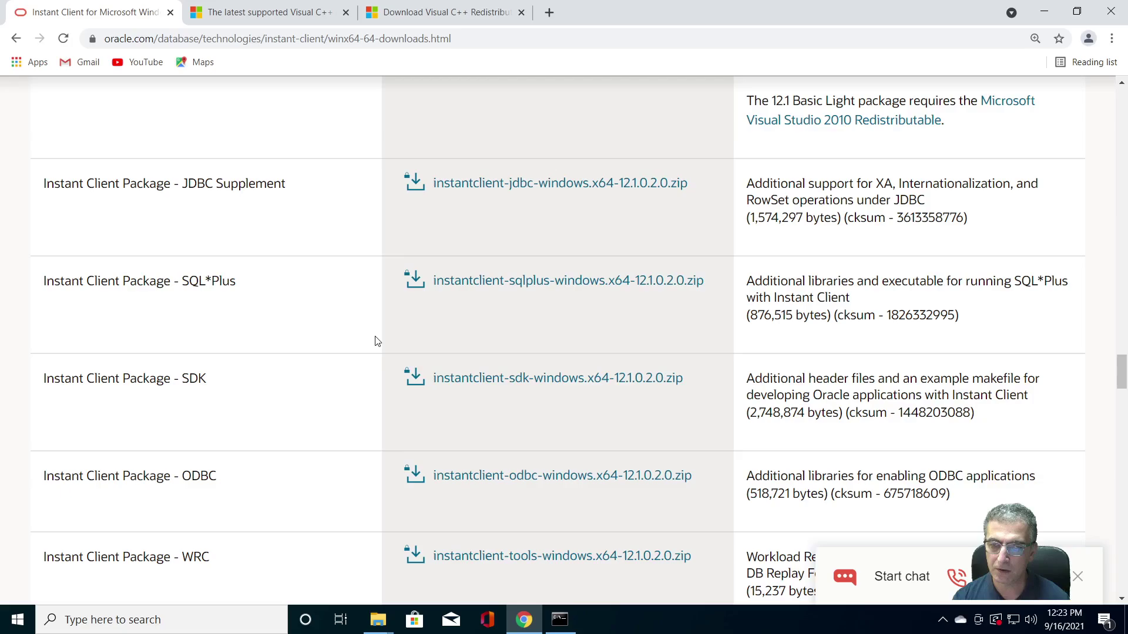
scroll(377, 341, down, 20)
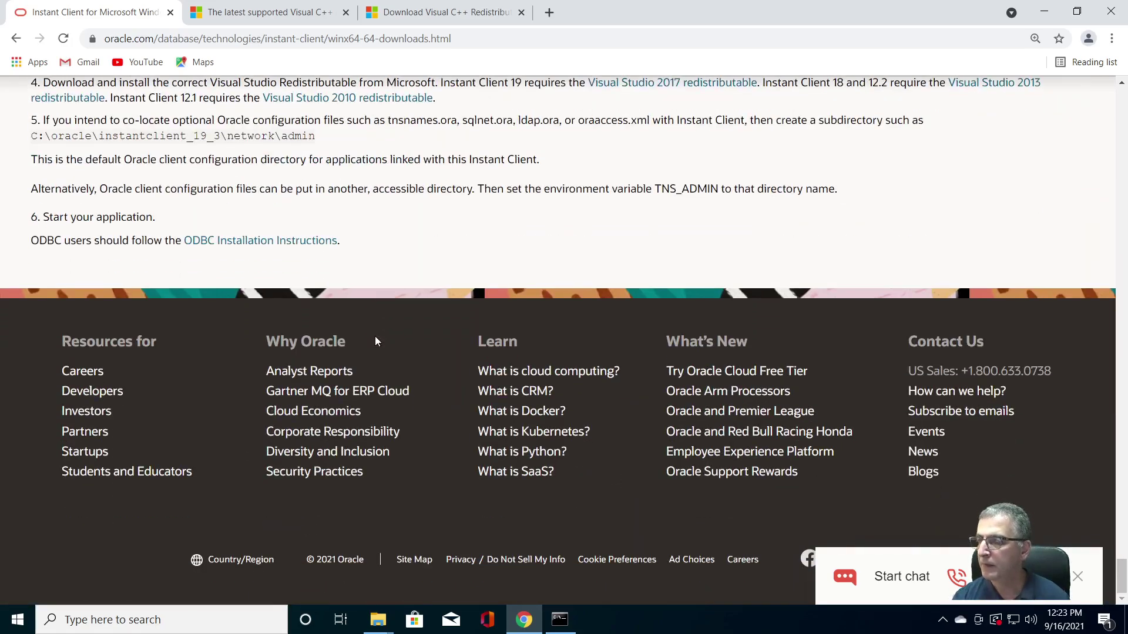
scroll(375, 336, up, 6)
scroll(360, 362, down, 2)
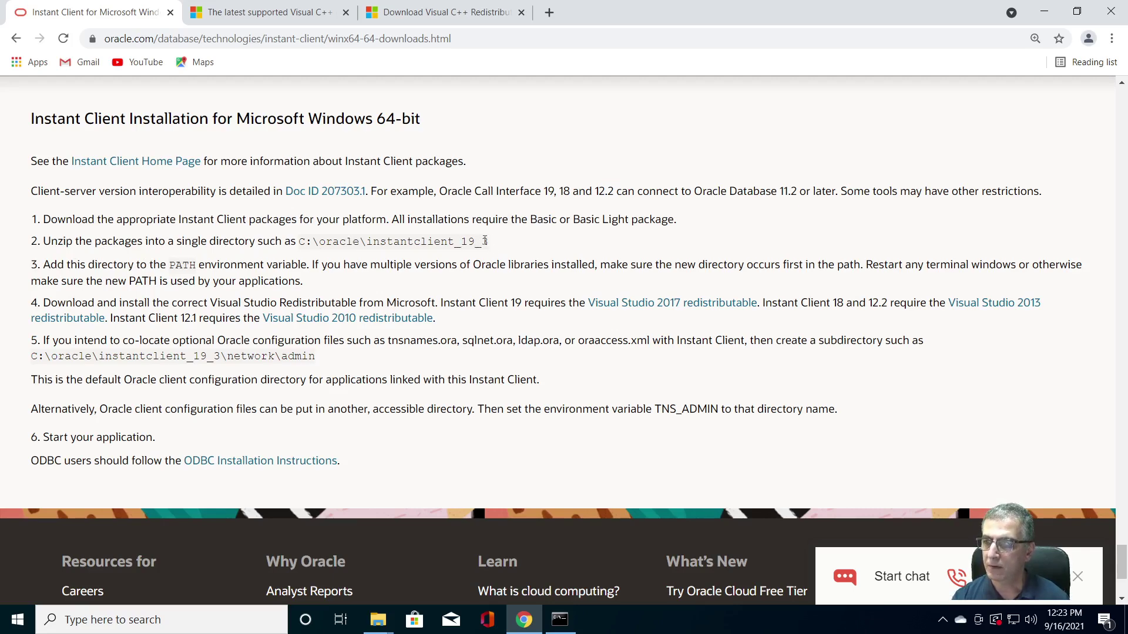
drag(497, 243, 313, 246)
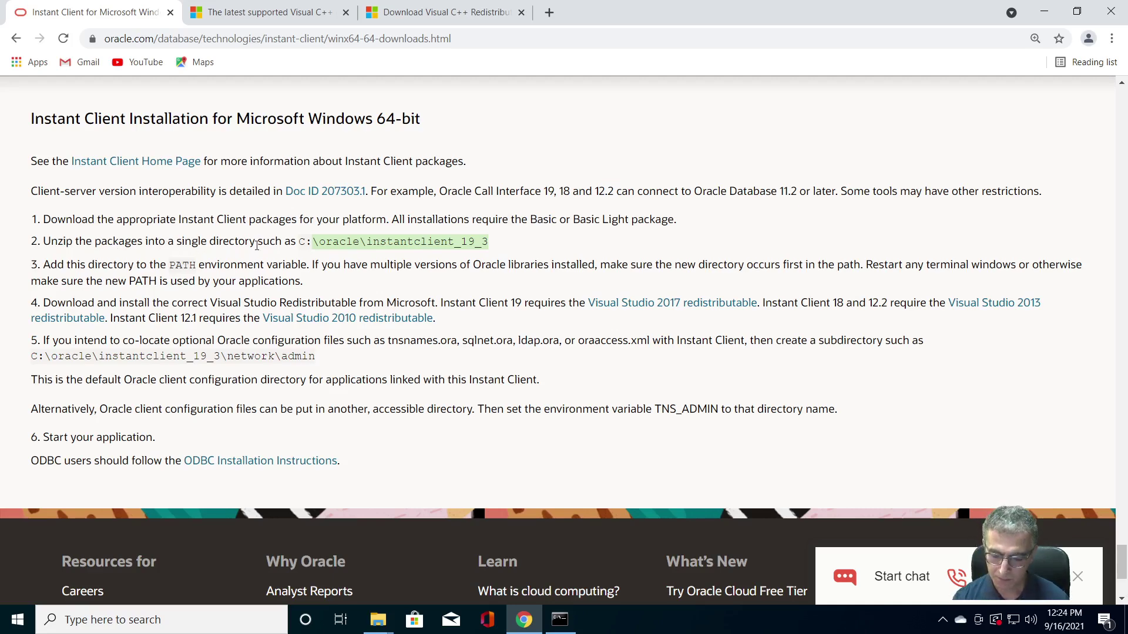
Step: Switch to File Explorer and copy everything in instantclient_19_12 inside the extracted instantclient-odbc-windows.x64-19.12.0.0.0dbru folder
key(alt+Tab)
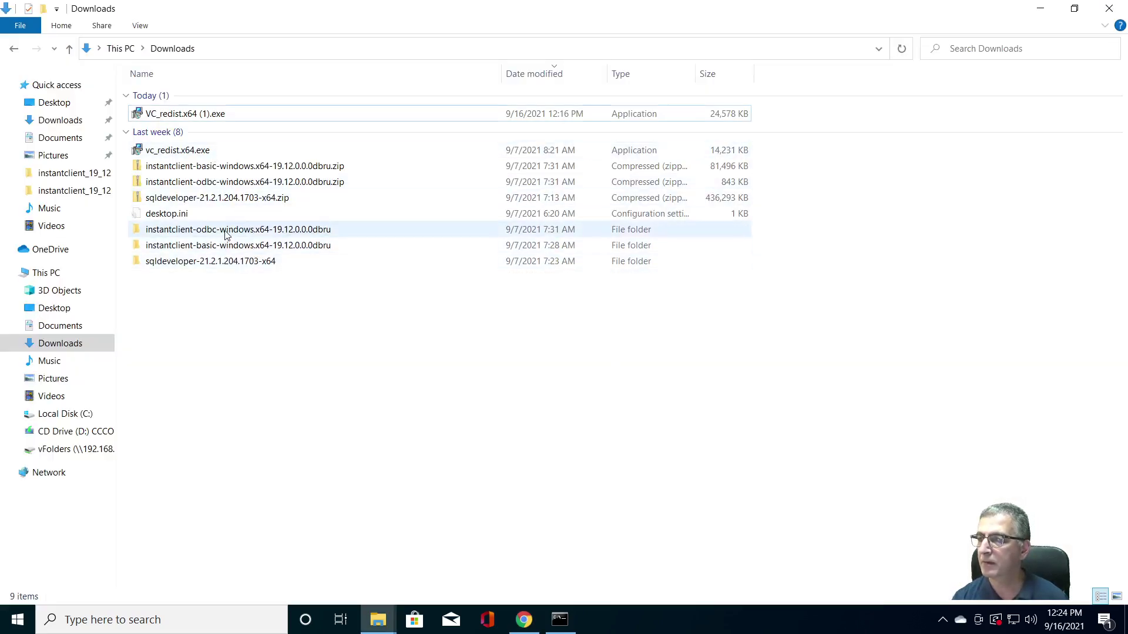
click(227, 234)
double_click(227, 234)
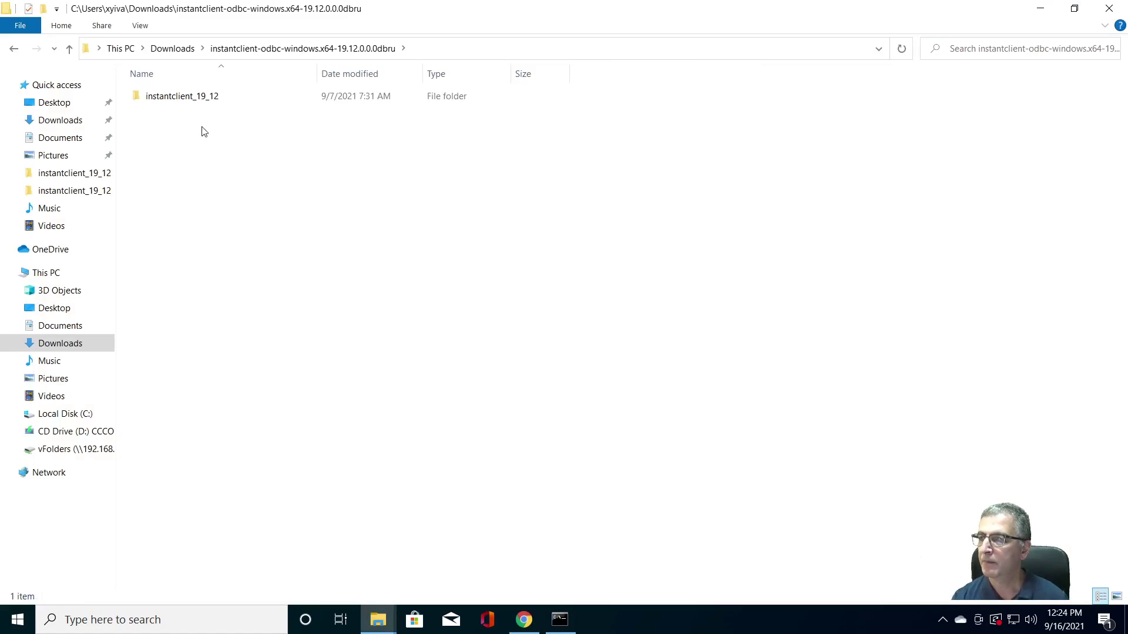
click(196, 101)
double_click(195, 101)
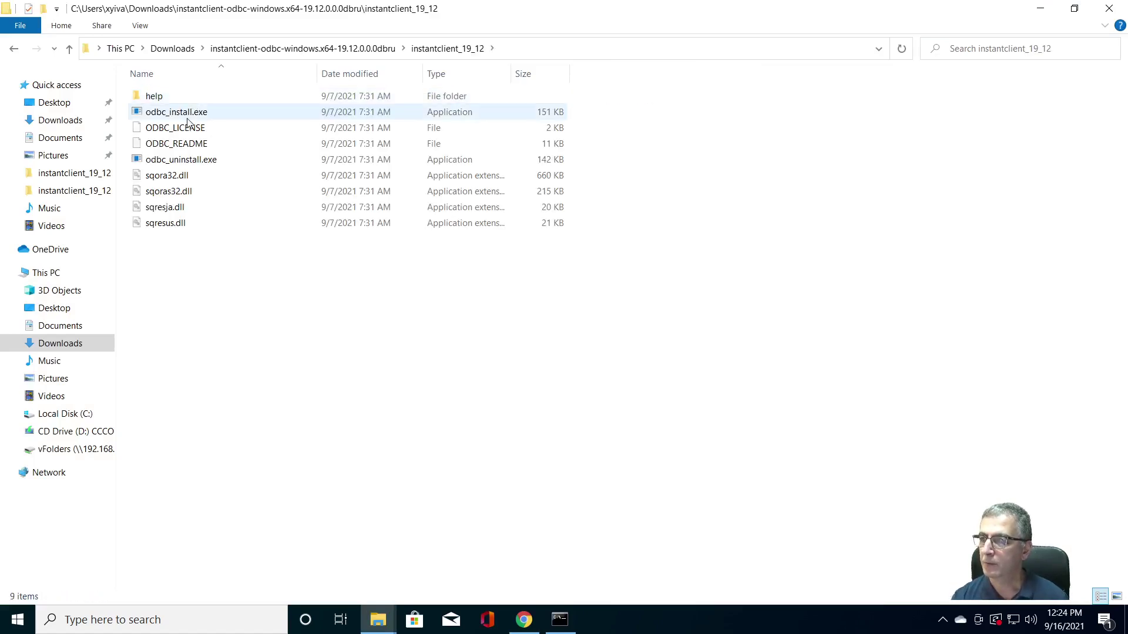
click(185, 98)
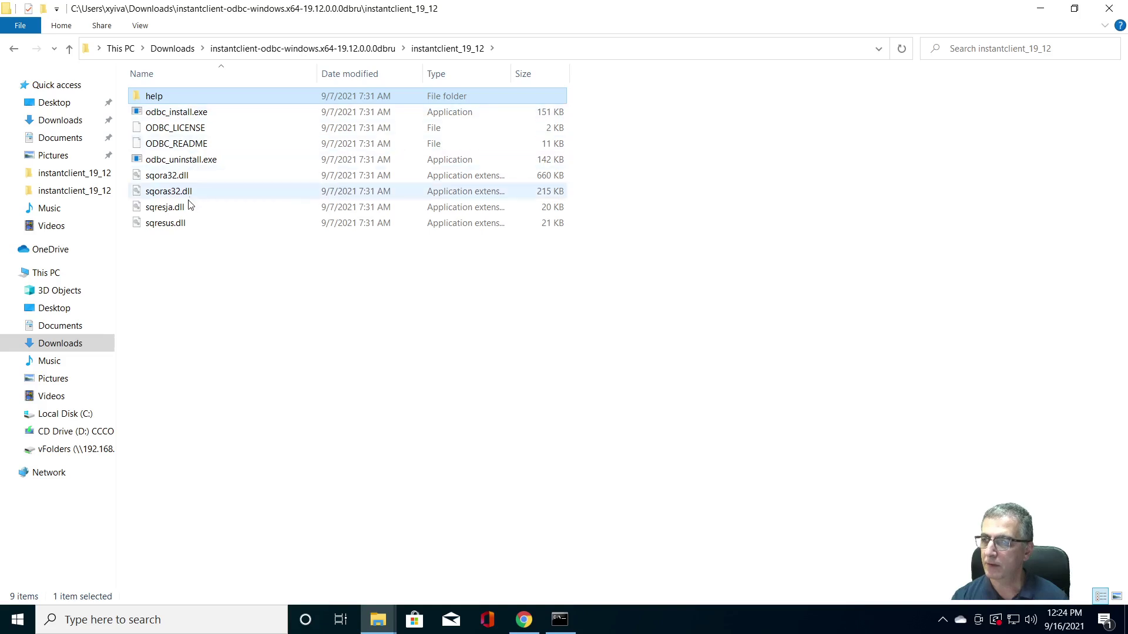
shift+click(182, 226)
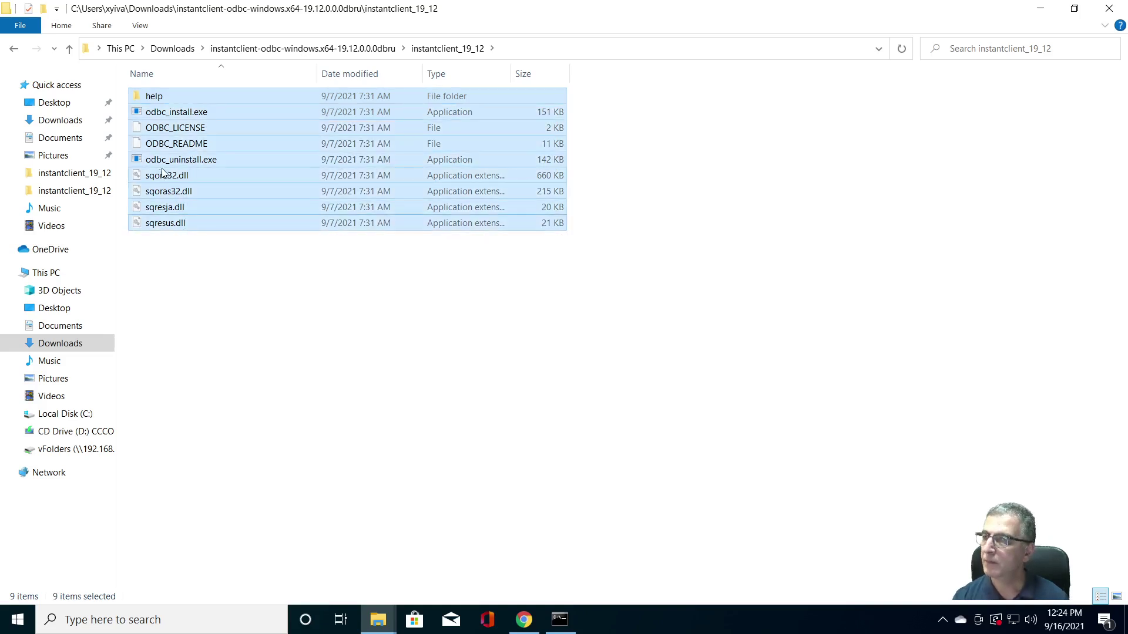
Step: Paste the ODBC files into instantclient_19_12 inside instantclient-basic-windows.x64-19.12.0.0.0dbru, skipping the help folder merge and replacing the same-named files
click(73, 56)
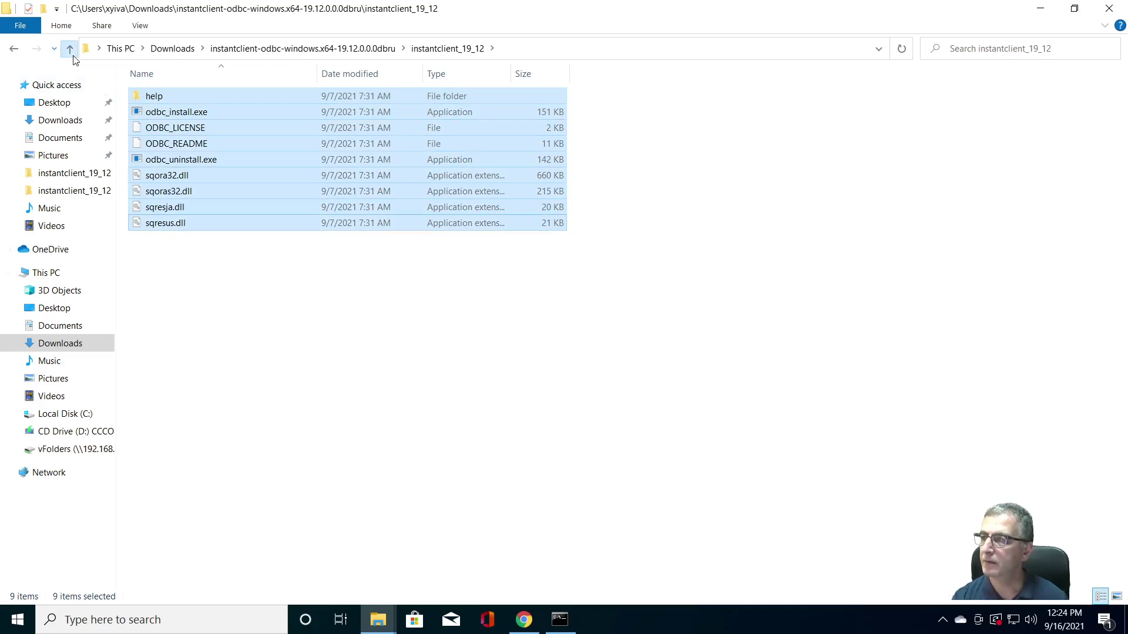
click(73, 56)
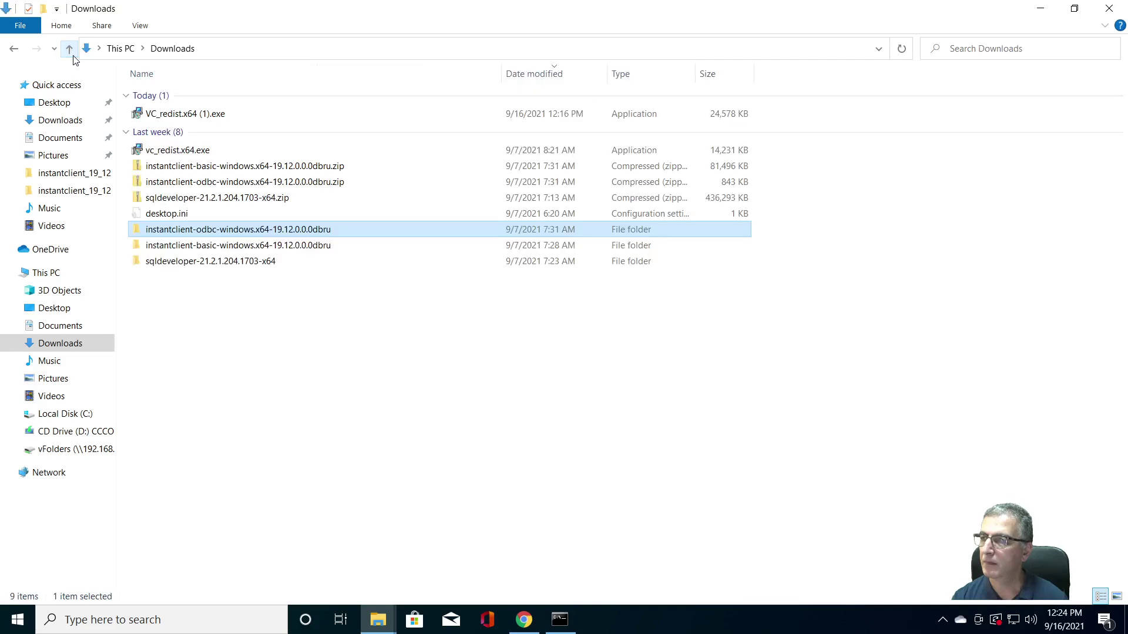
double_click(222, 246)
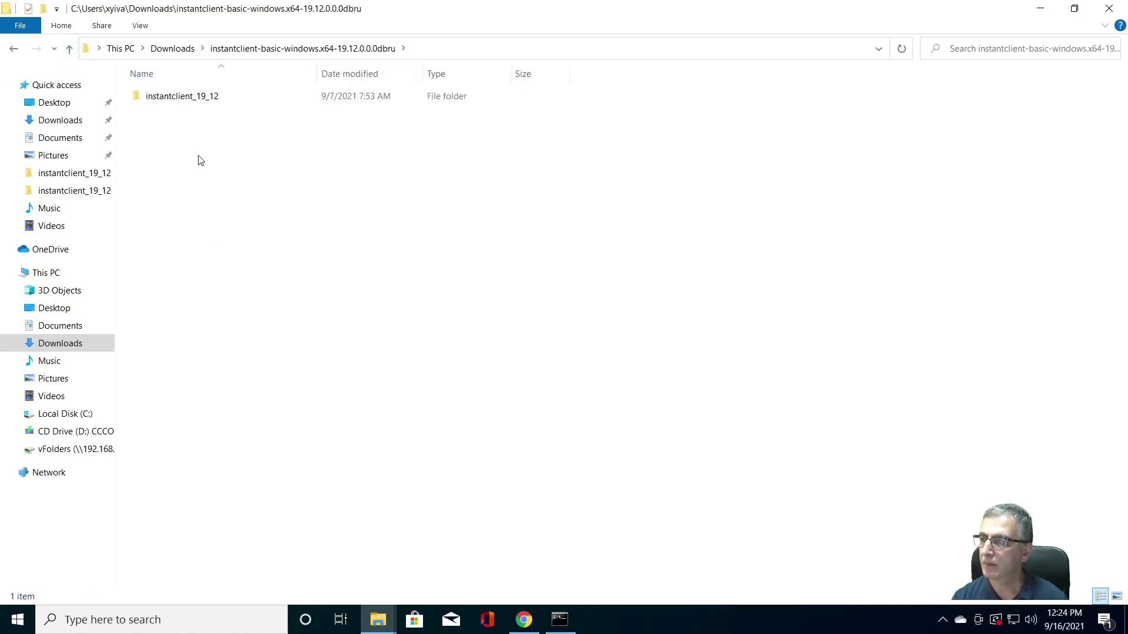
double_click(184, 97)
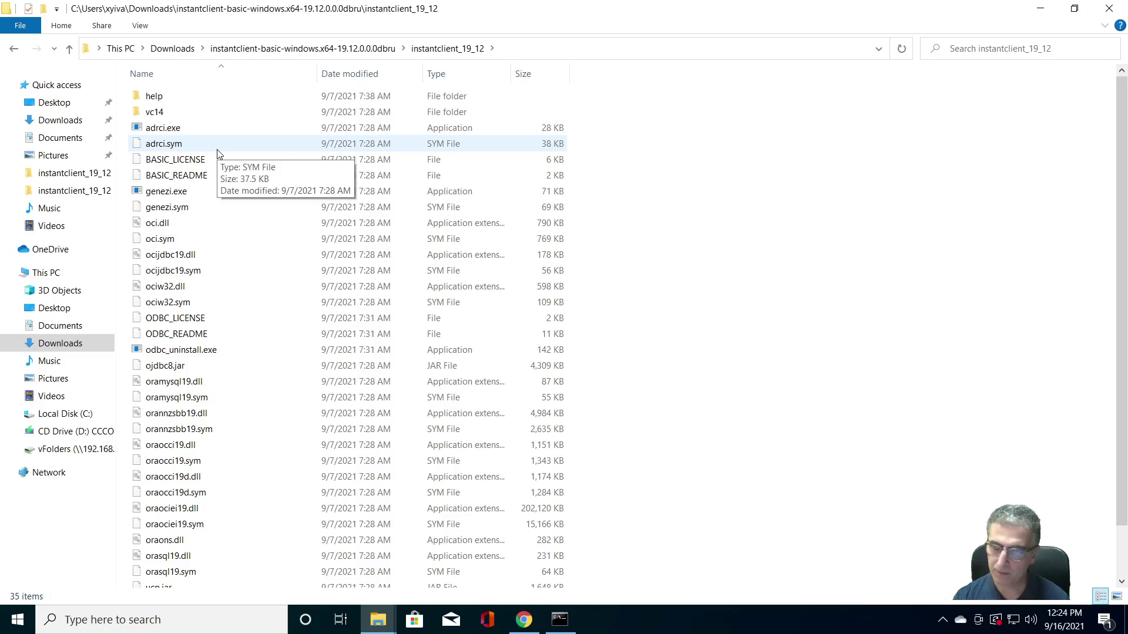
key(ctrl+v)
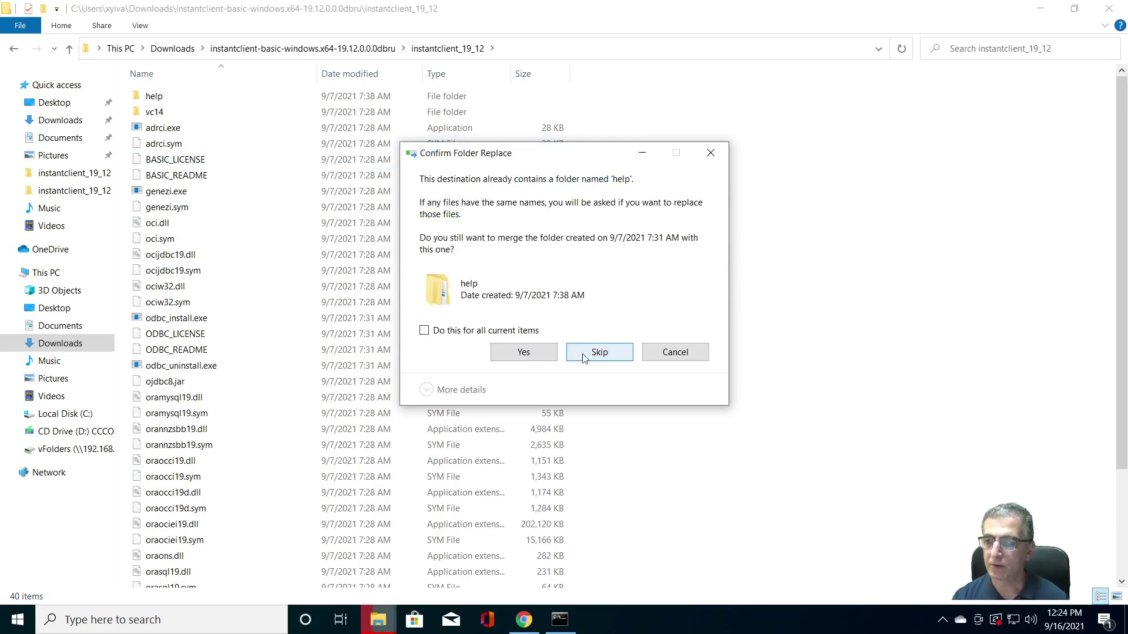
click(600, 351)
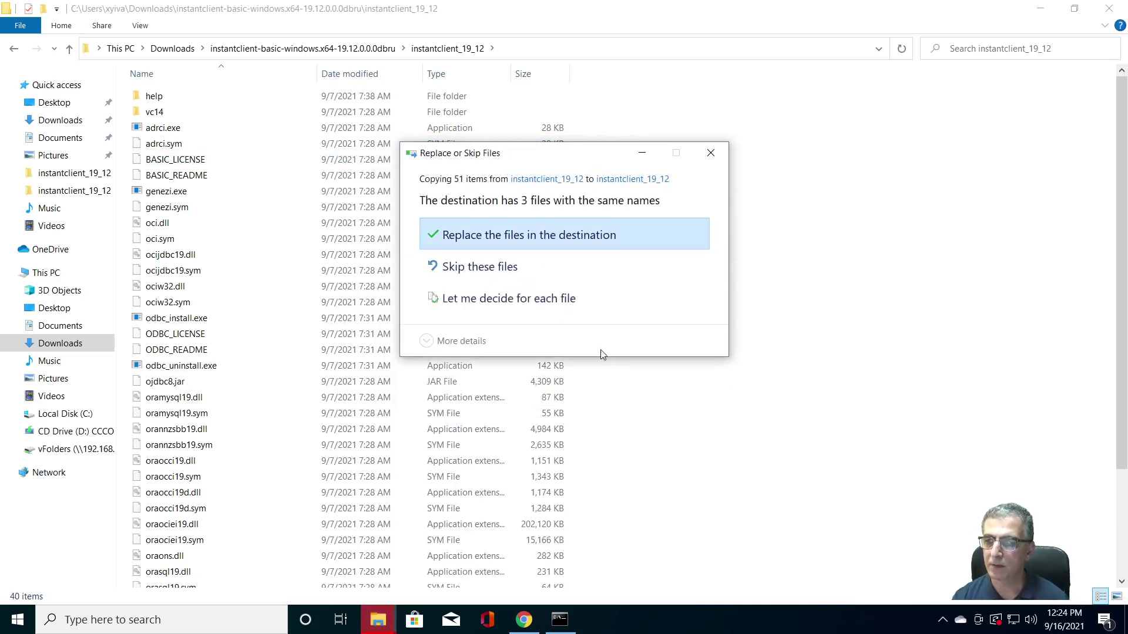
click(519, 241)
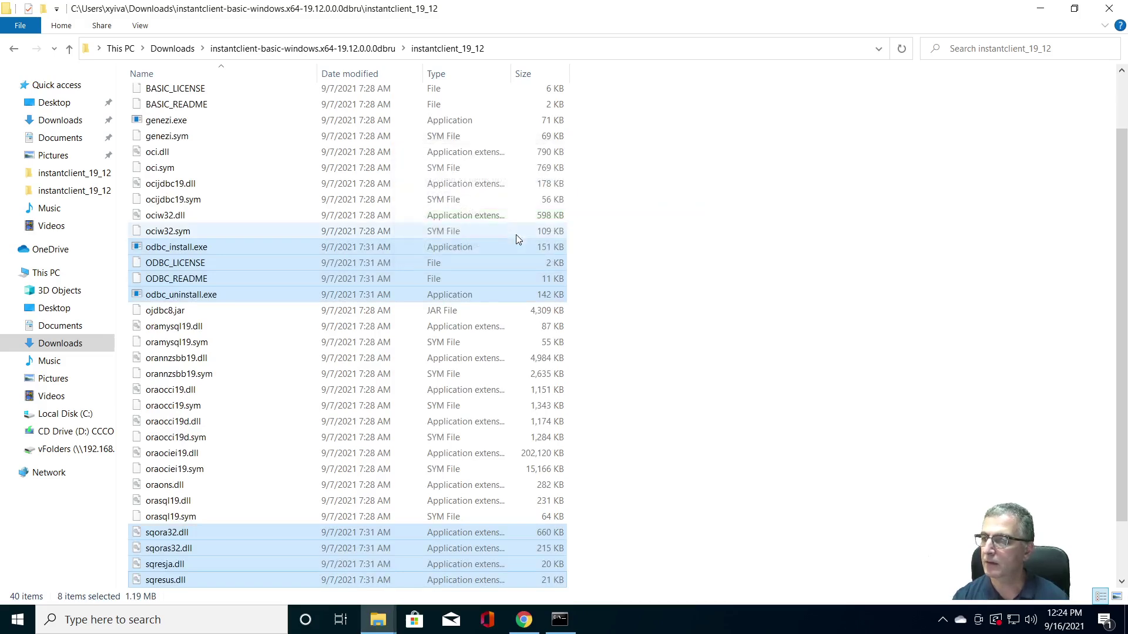
Step: Copy the instantclient_19_12 folder from the extracted Basic package and open C:\instantclient_19_12
scroll(294, 338, up, 2)
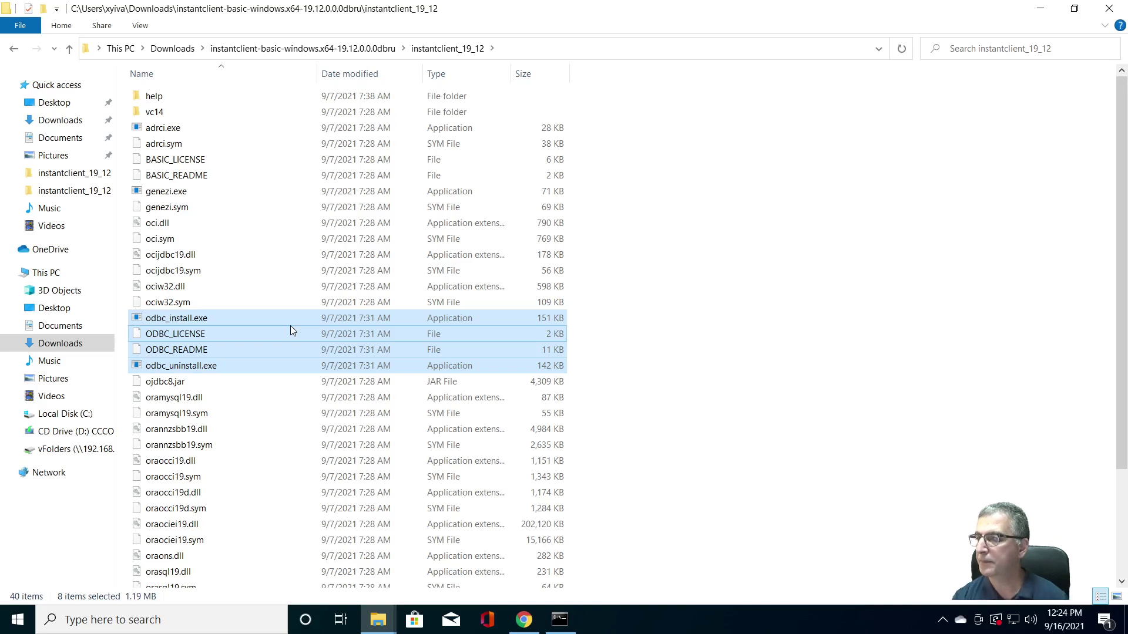
click(69, 50)
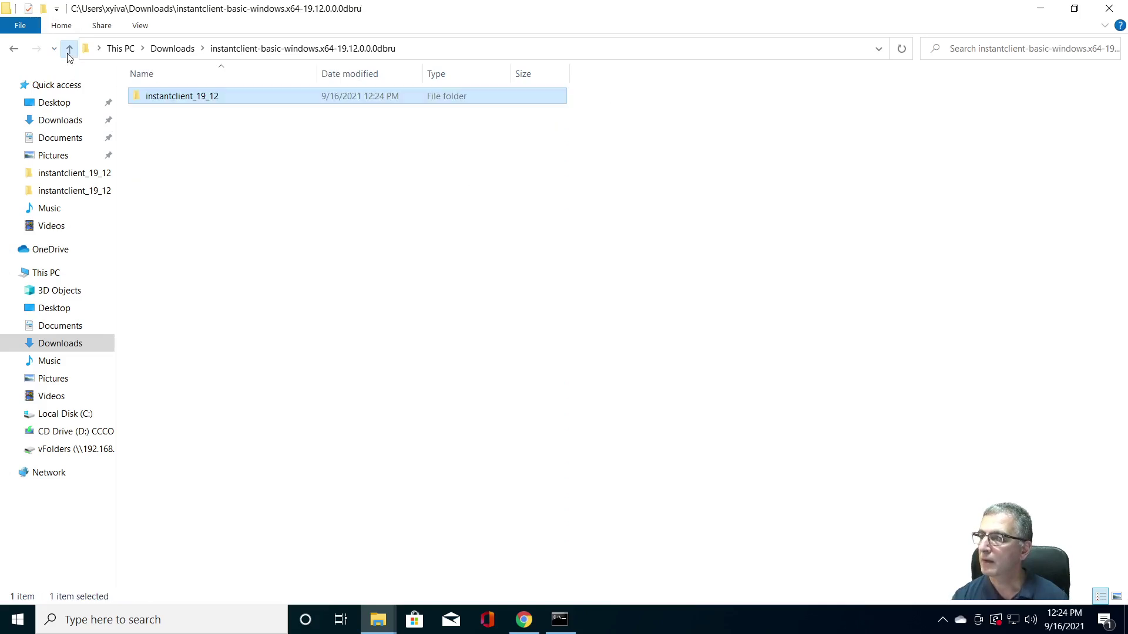
right_click(188, 103)
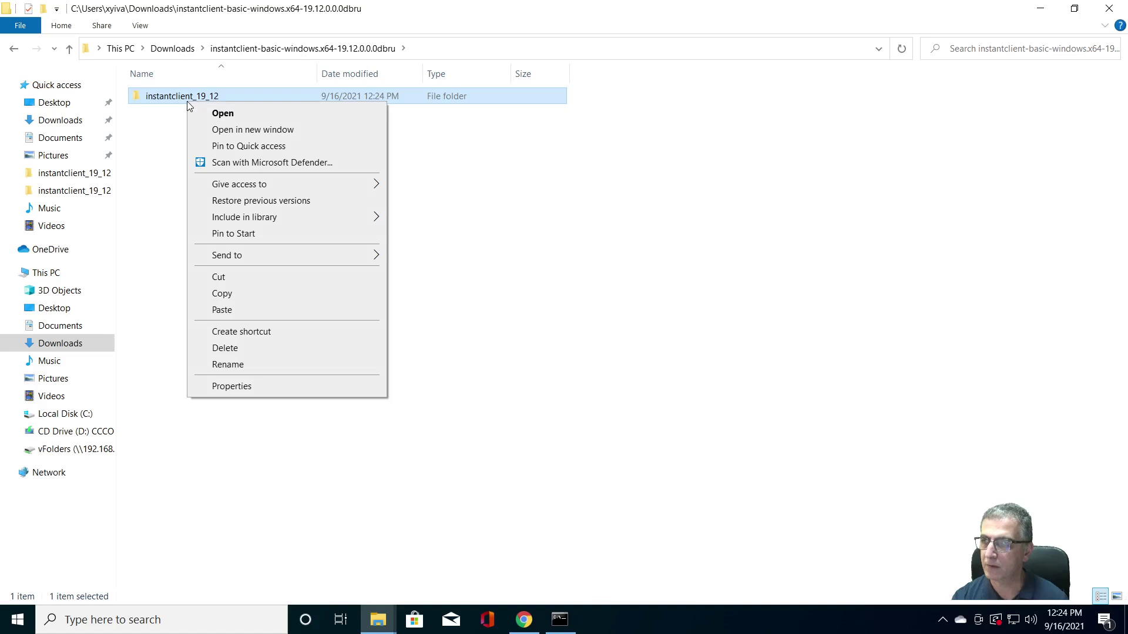
click(217, 294)
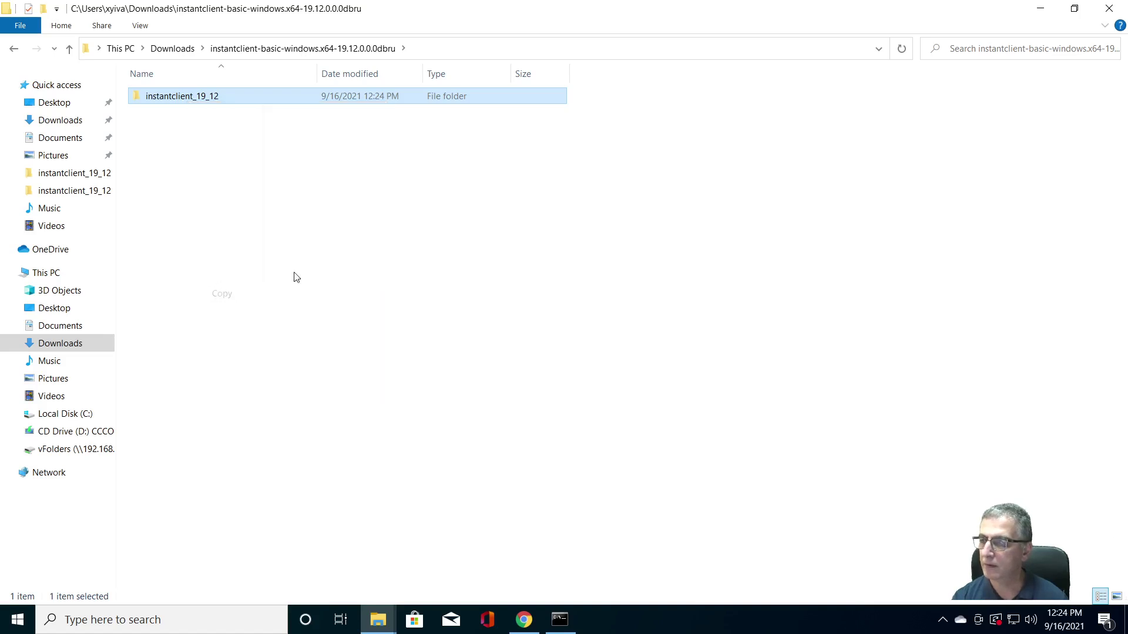
click(360, 269)
click(61, 414)
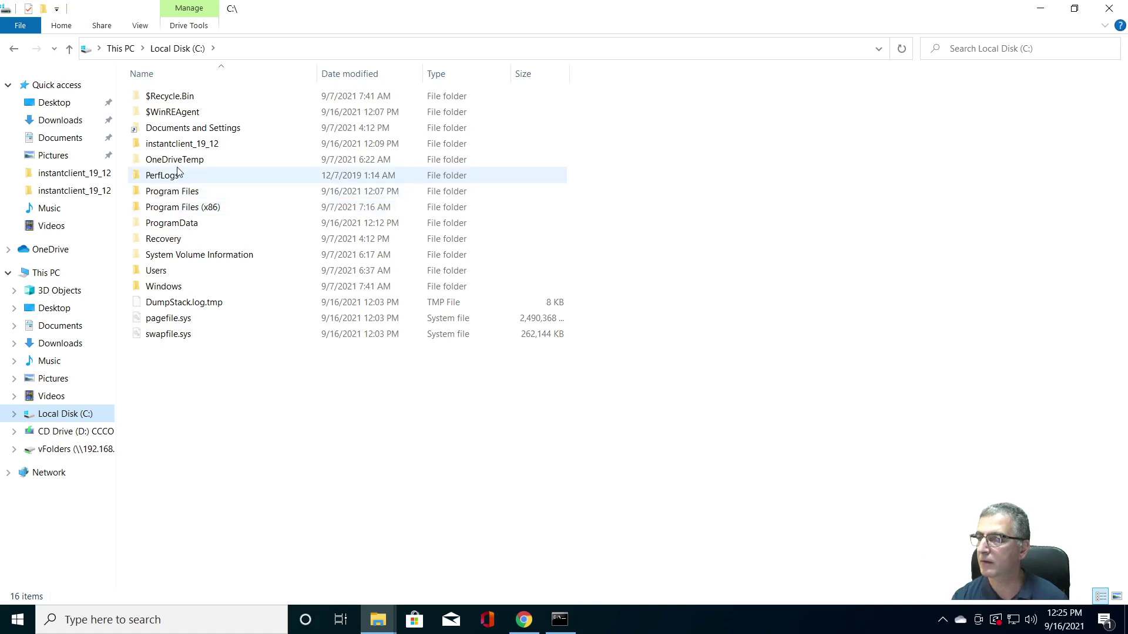
double_click(180, 145)
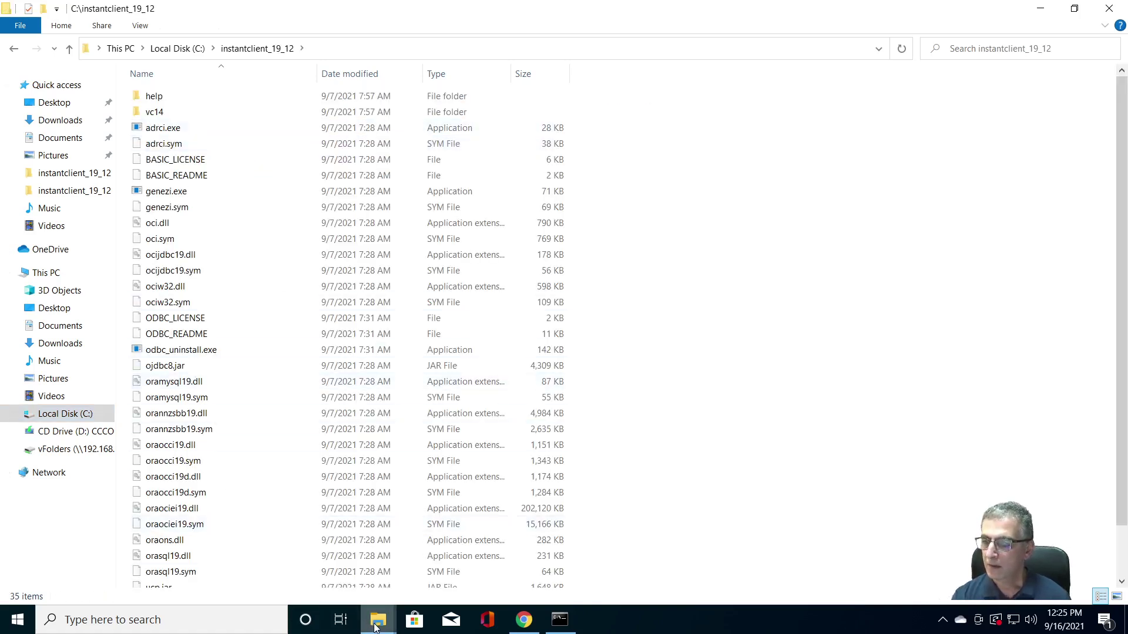
Step: Check Oracle's PATH instruction in Chrome, return to File Explorer and copy the folder path C:\instantclient_19_12
mouse_move(524, 620)
click(497, 580)
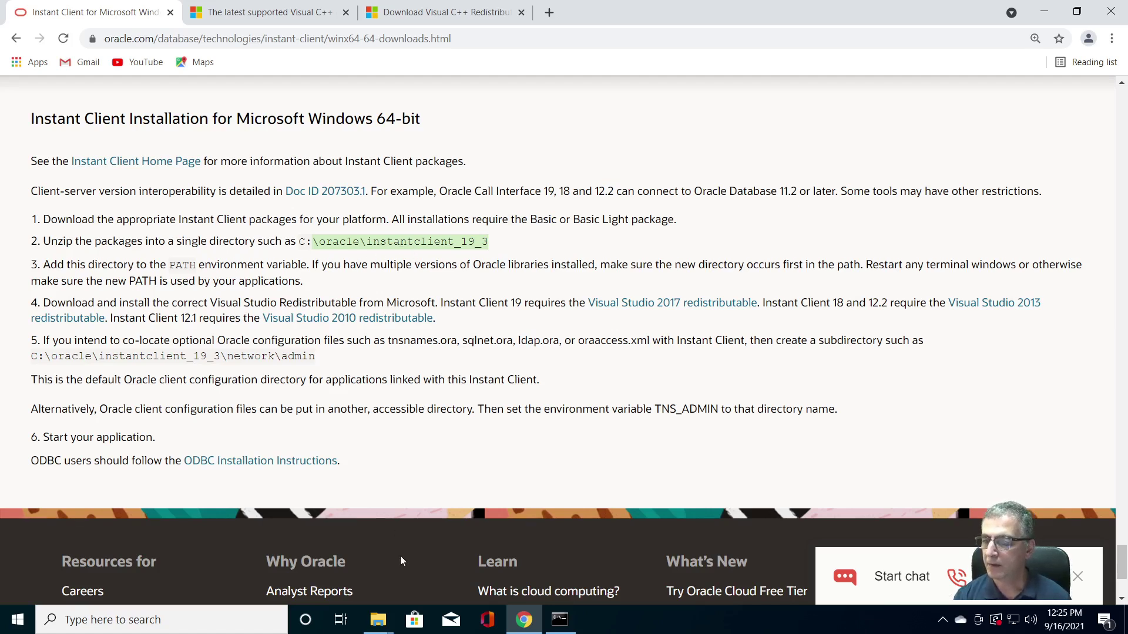
mouse_move(378, 626)
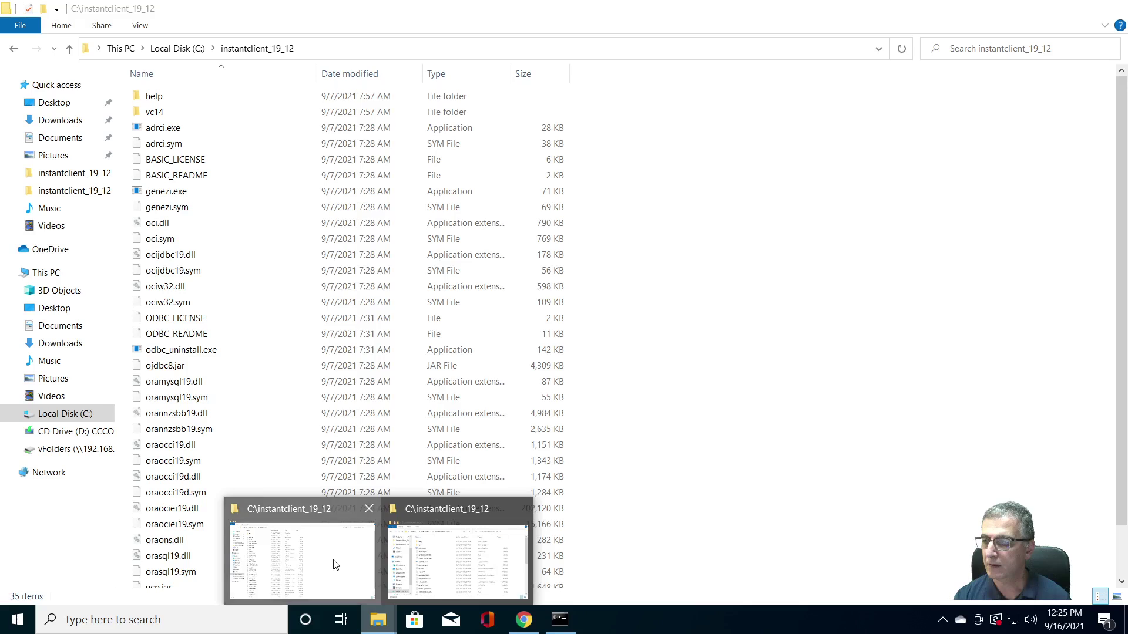
click(335, 564)
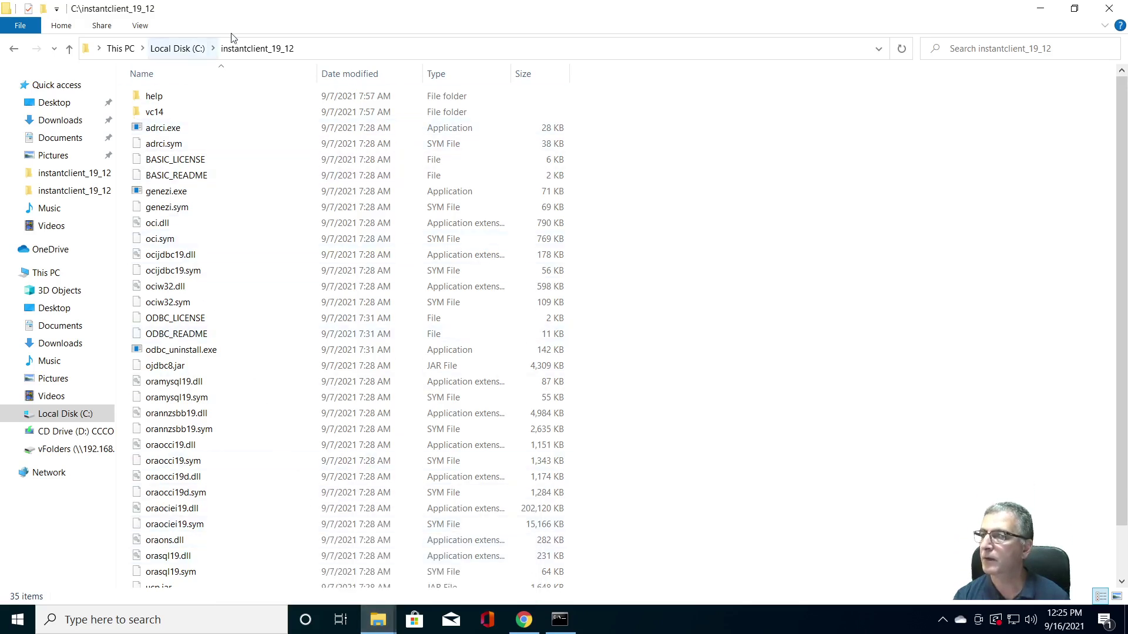
click(88, 49)
click(136, 49)
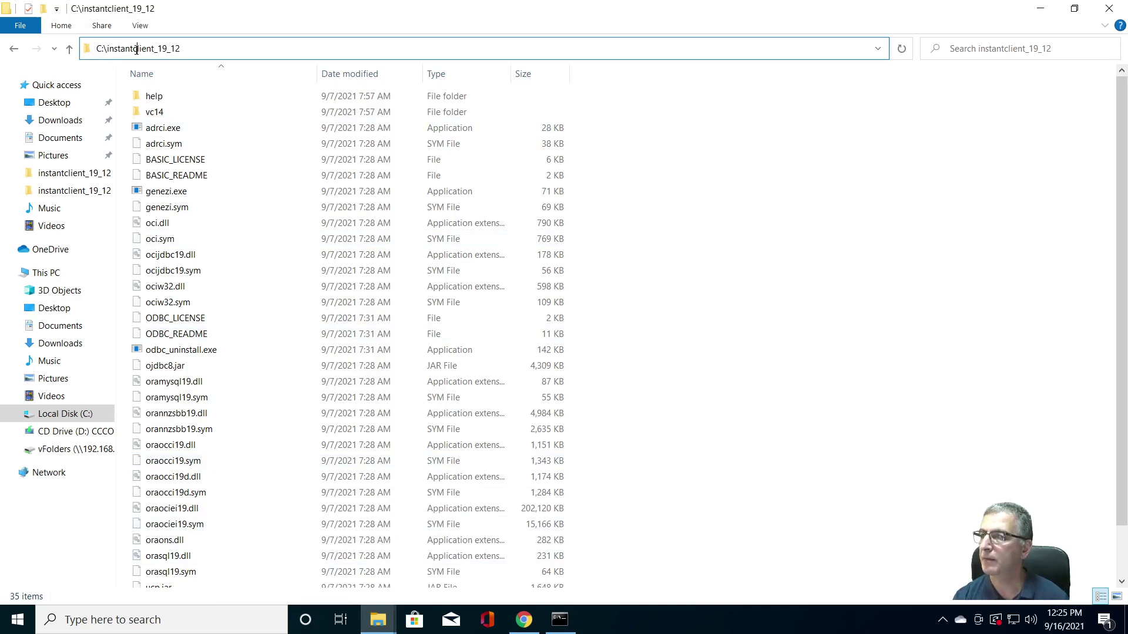
drag(187, 48, 65, 53)
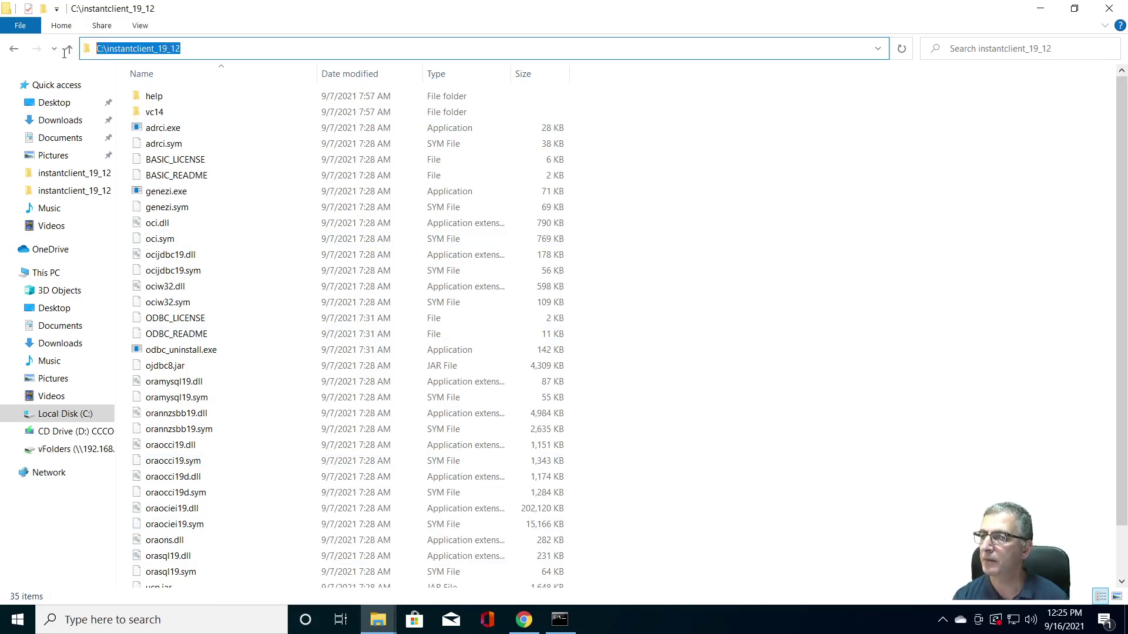
right_click(137, 51)
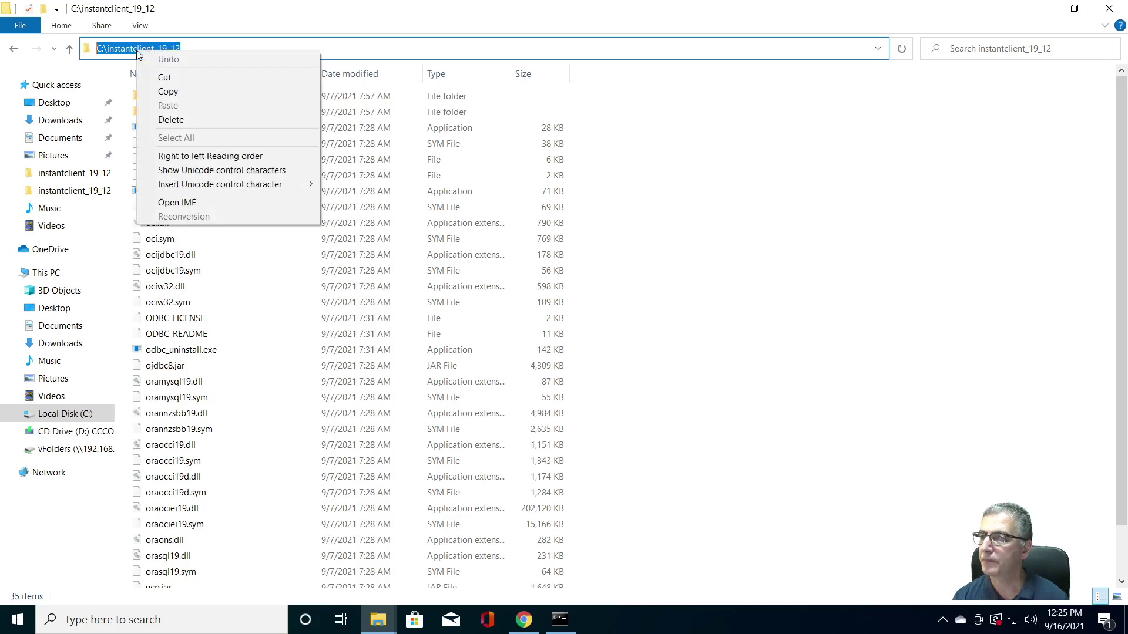
click(165, 93)
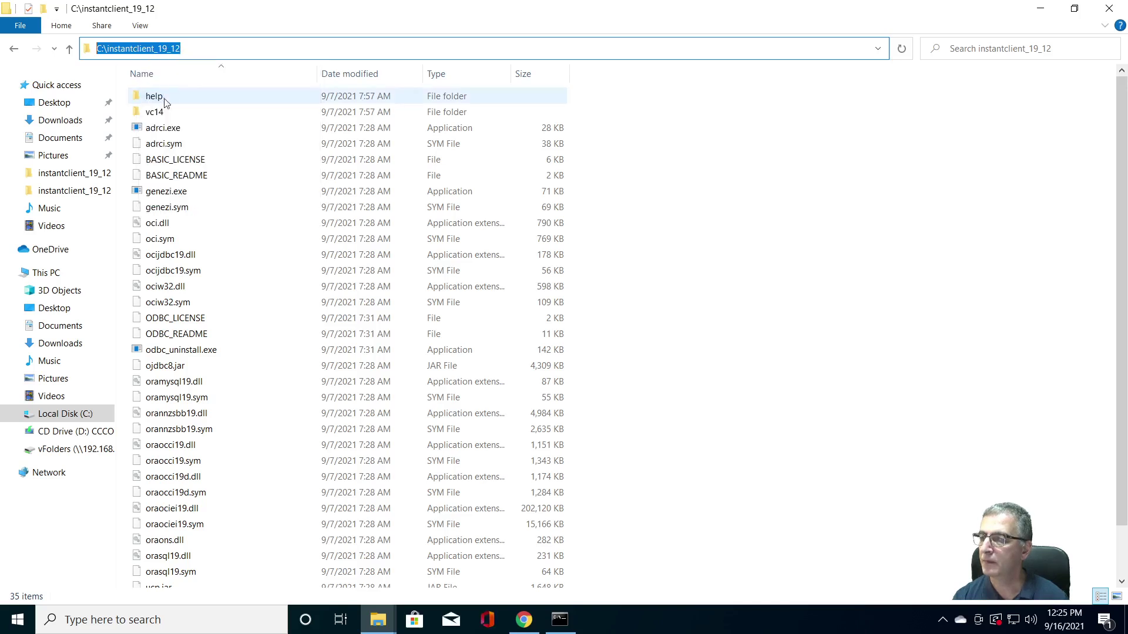
Step: Search Windows for Path, open the system environment variables settings and move the System Properties dialog toward the middle of the screen
click(157, 621)
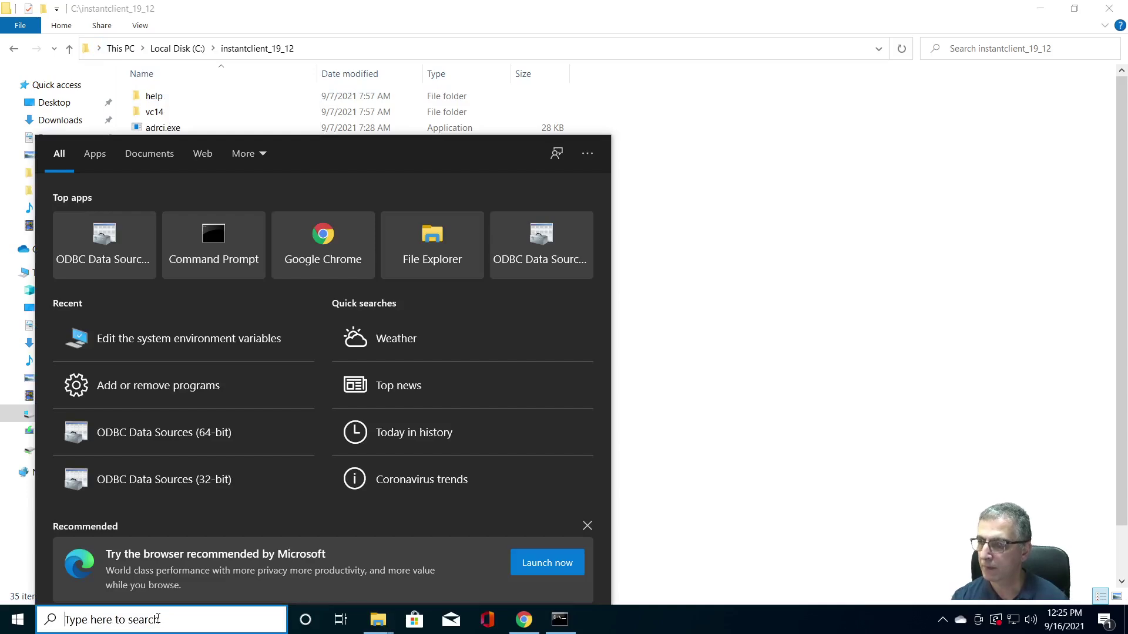
text(en)
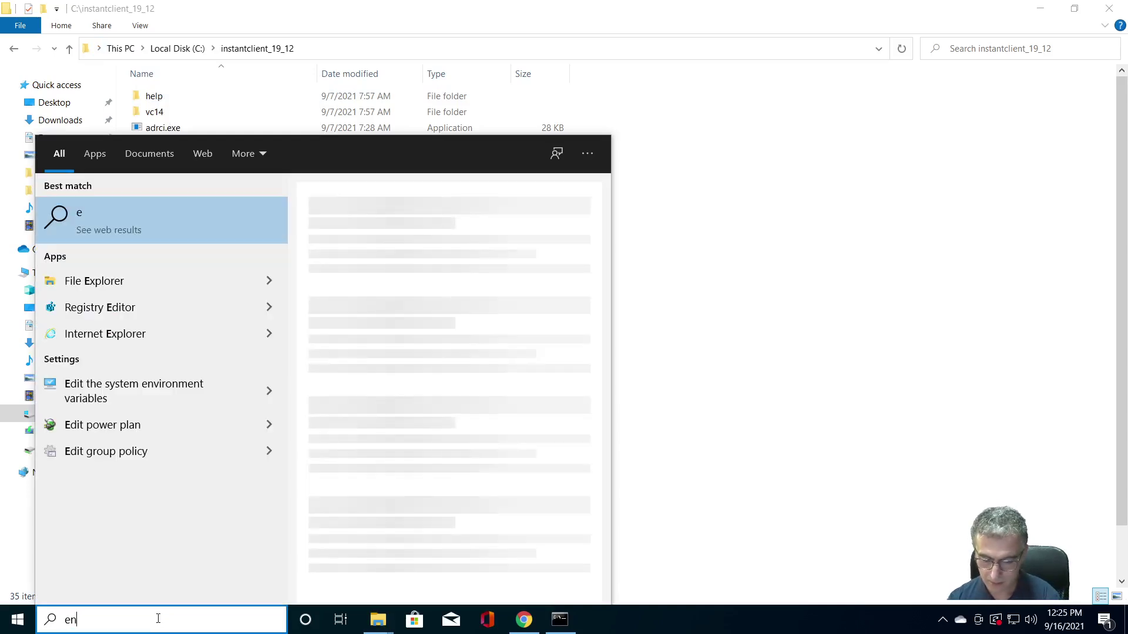
key(BackSpace)
text(Pa)
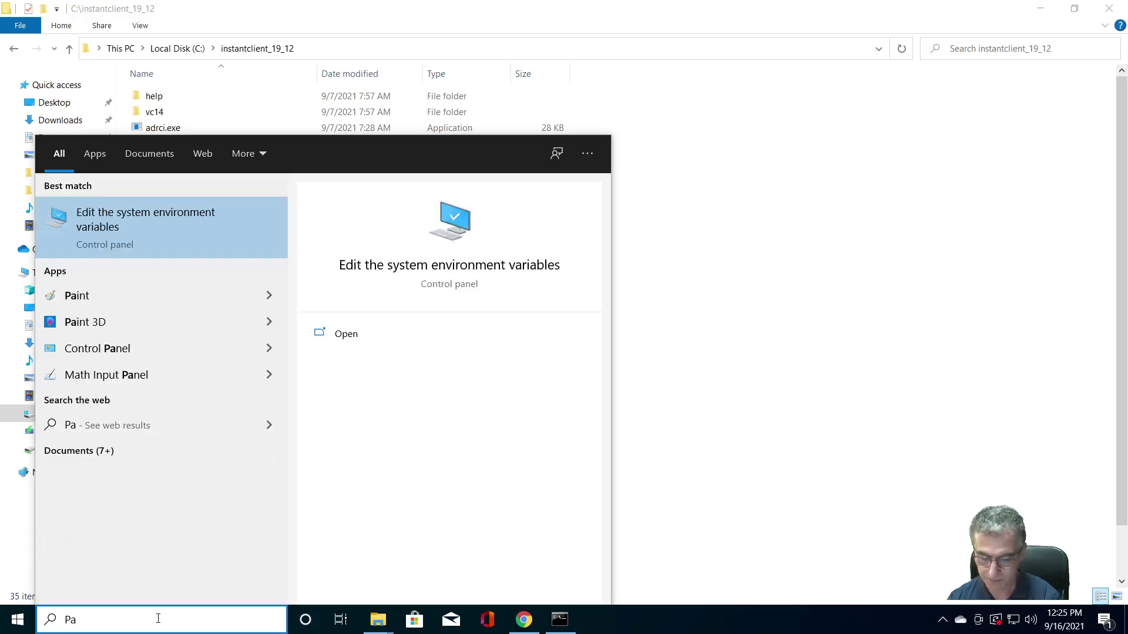
text(th)
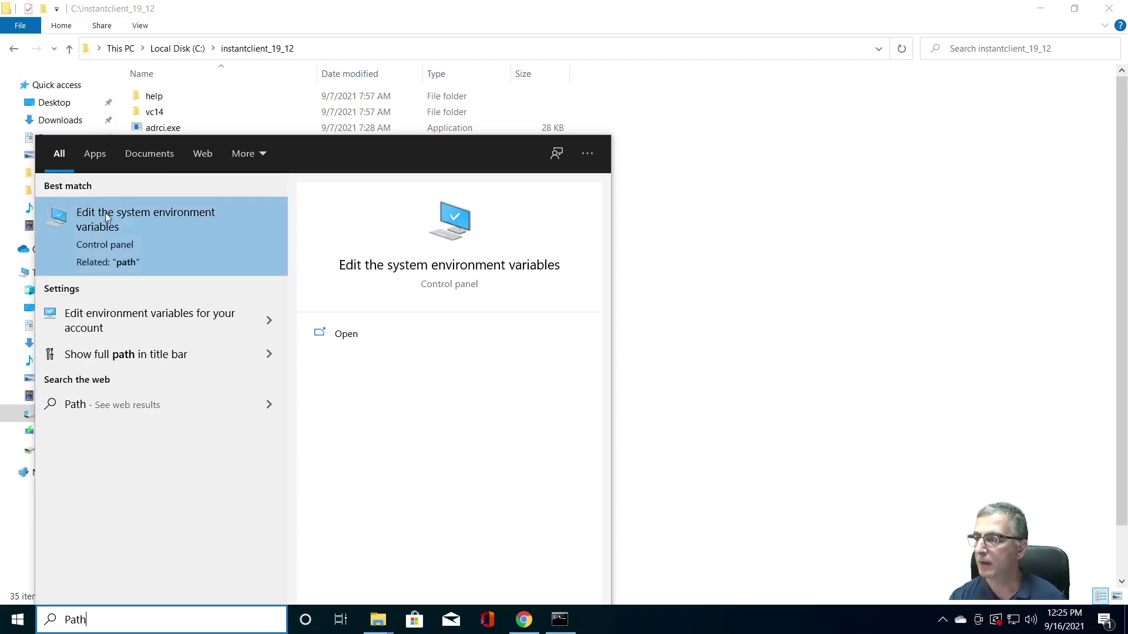
click(142, 228)
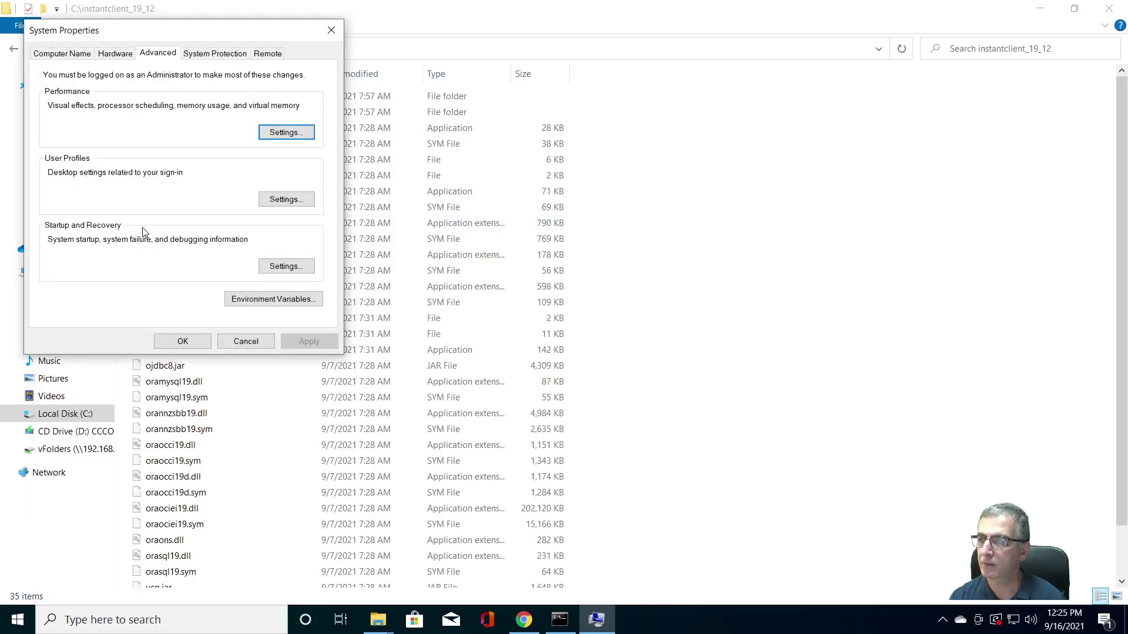
drag(199, 39, 494, 118)
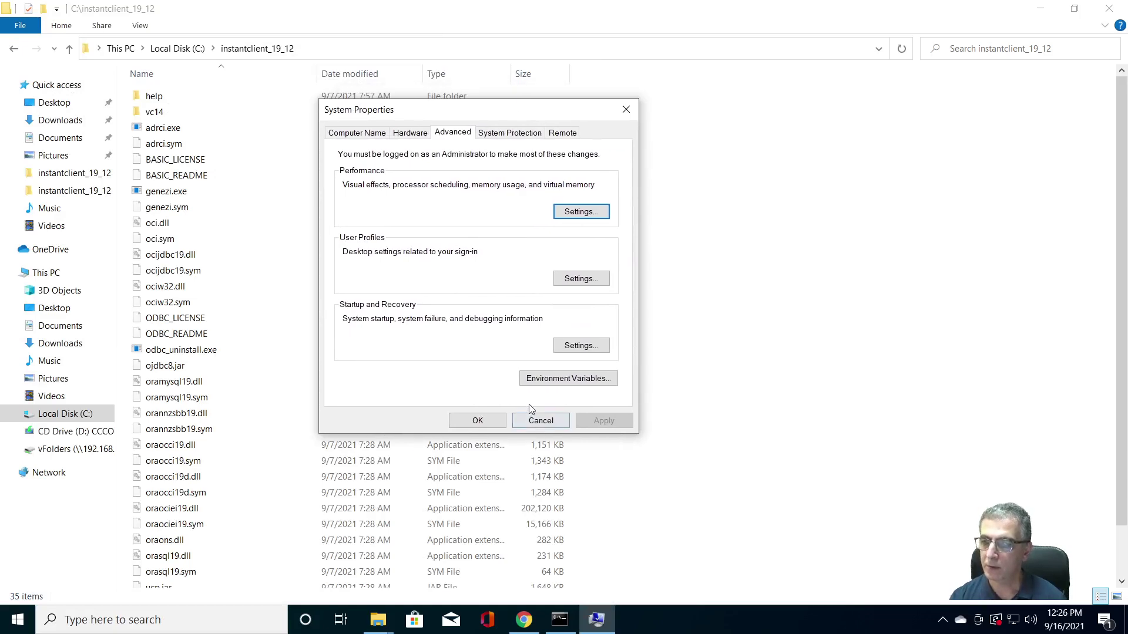
Step: Open the environment variables and delete the existing PATH entry from the user variables
click(552, 379)
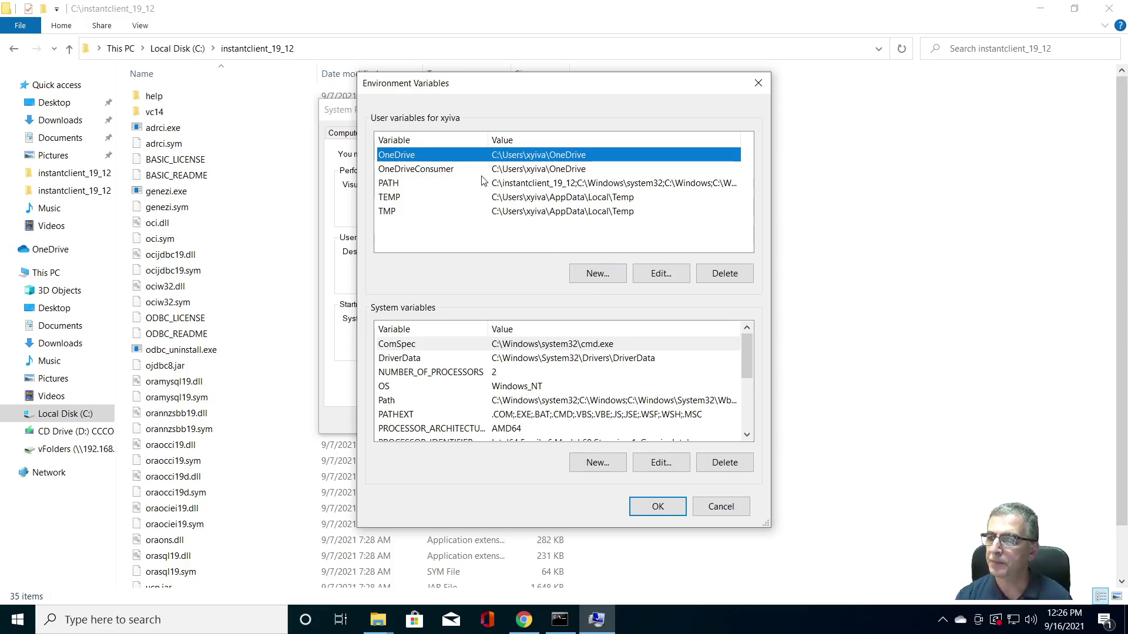
click(518, 186)
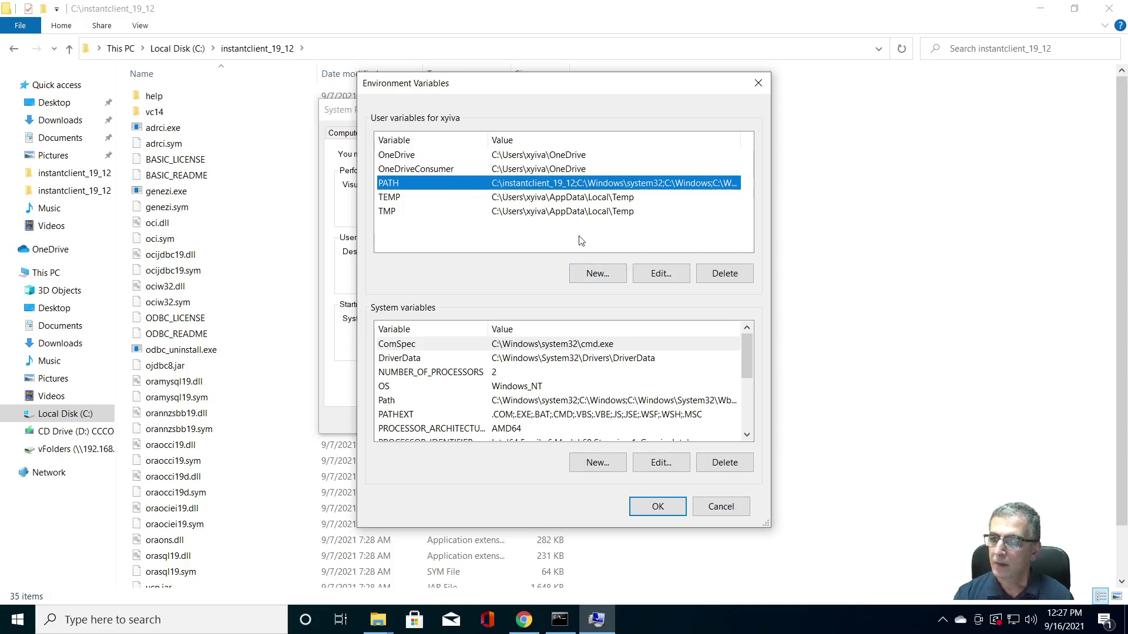
click(716, 276)
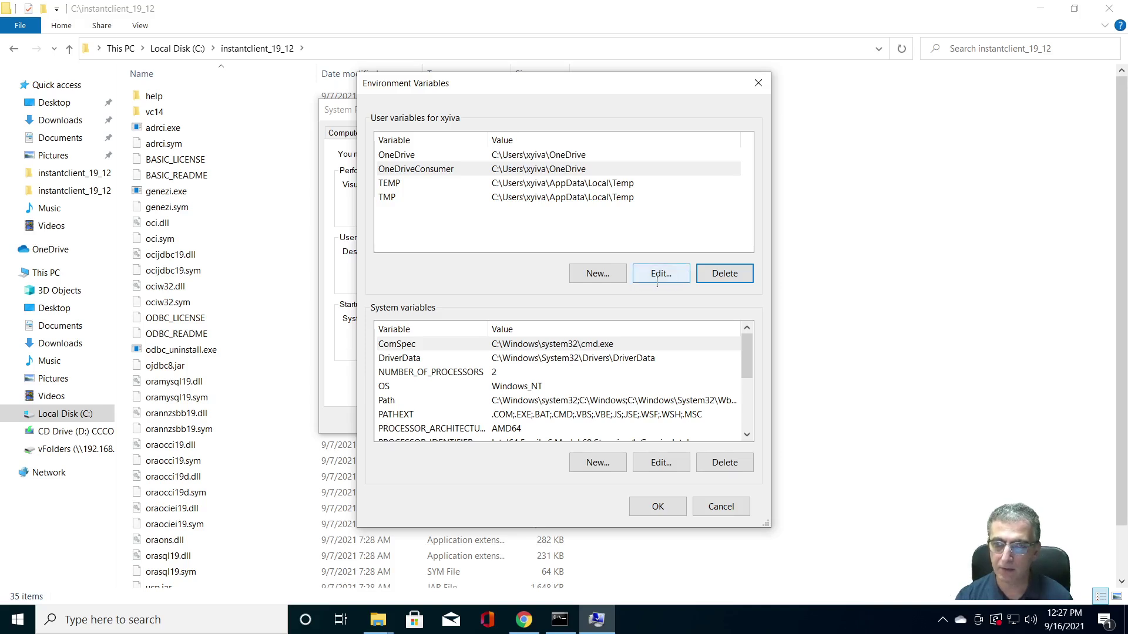
Step: Define a new user variable named PATH with the value C:\instantclient_19_12;%PATH%
click(600, 281)
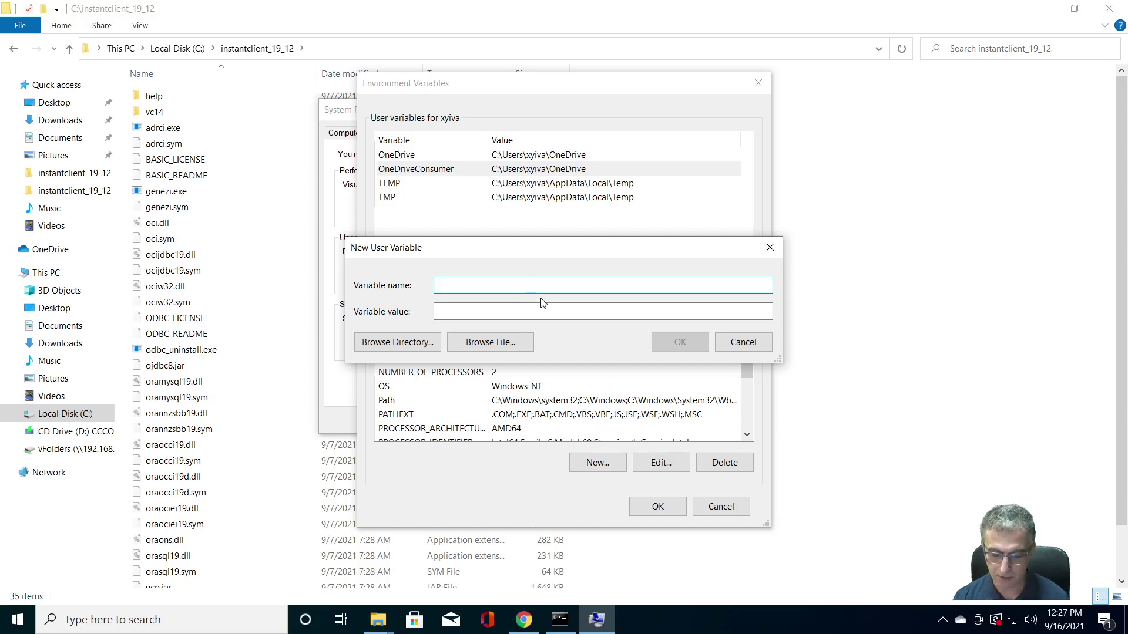
text(PATH)
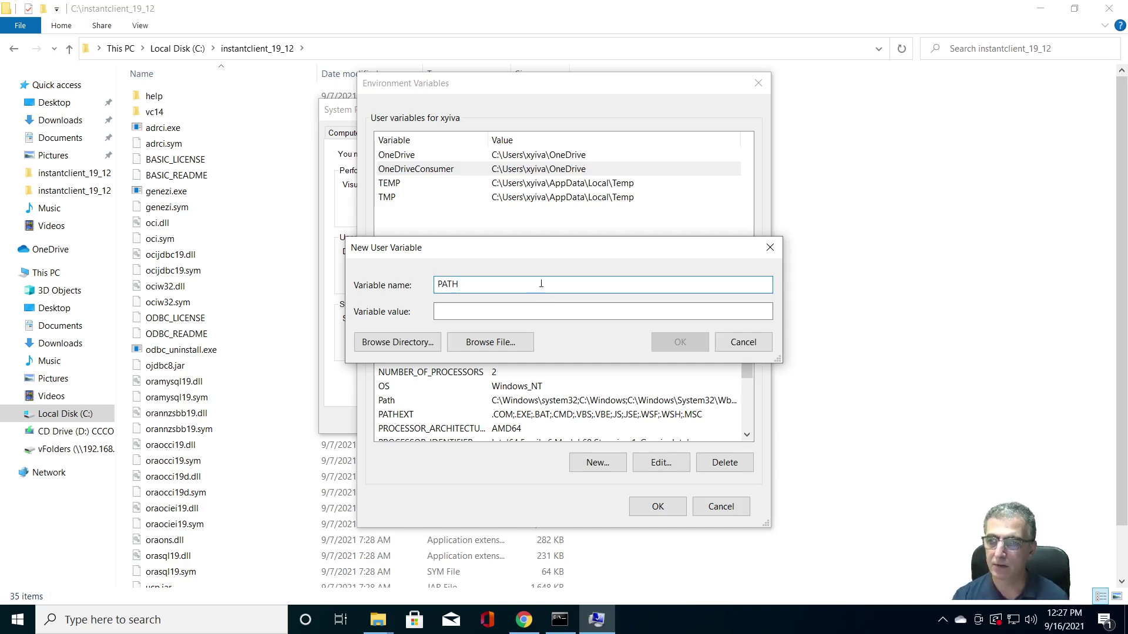
click(463, 309)
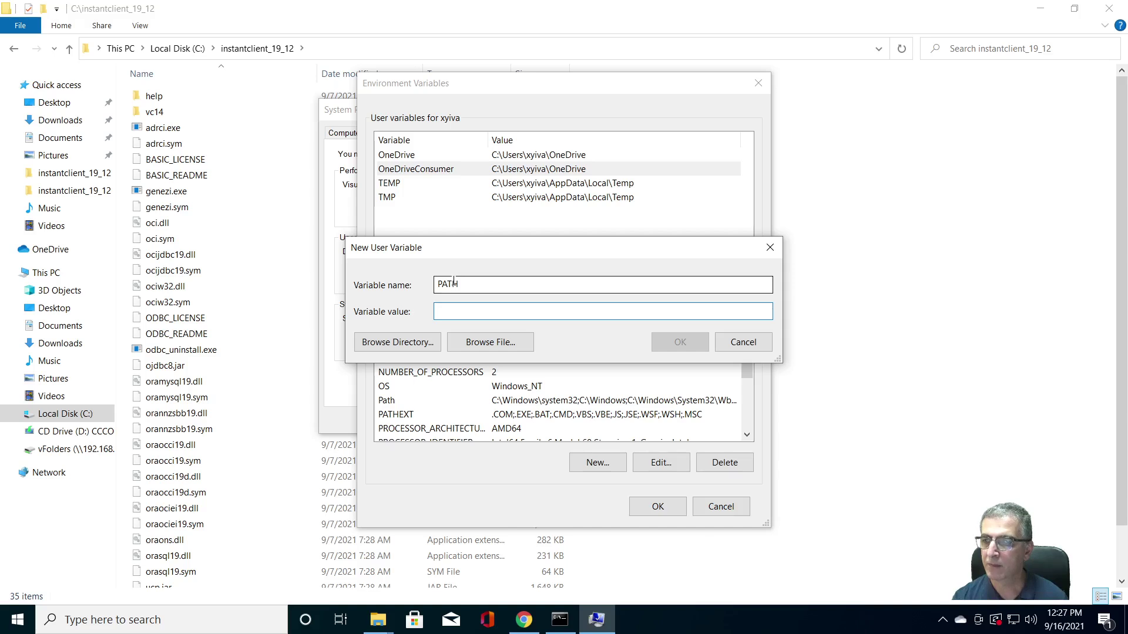
right_click(442, 315)
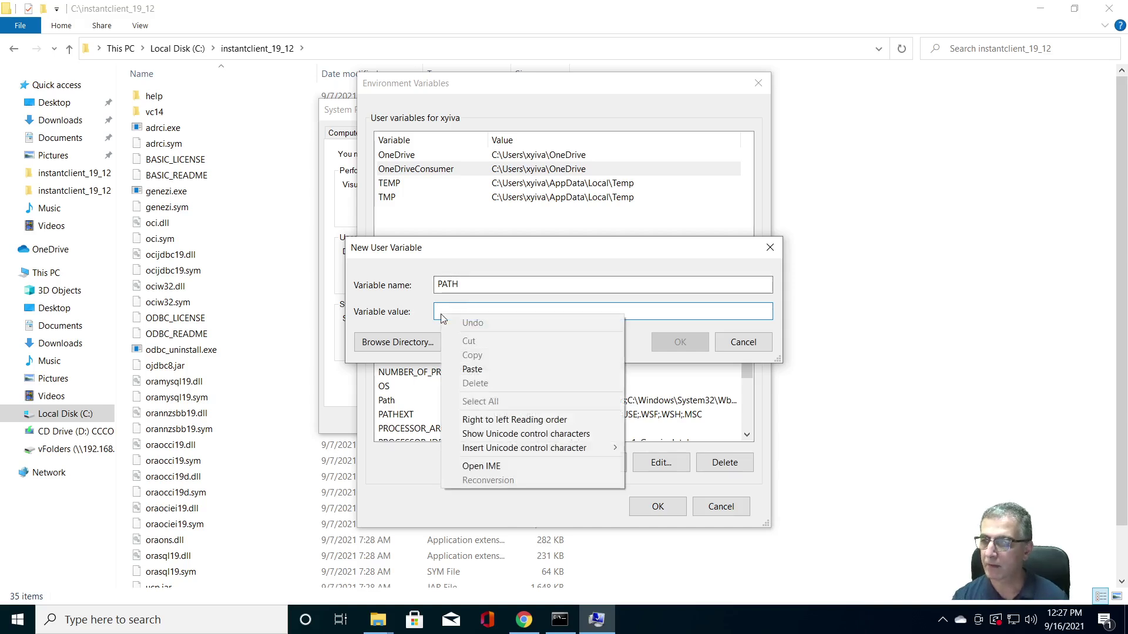
click(470, 369)
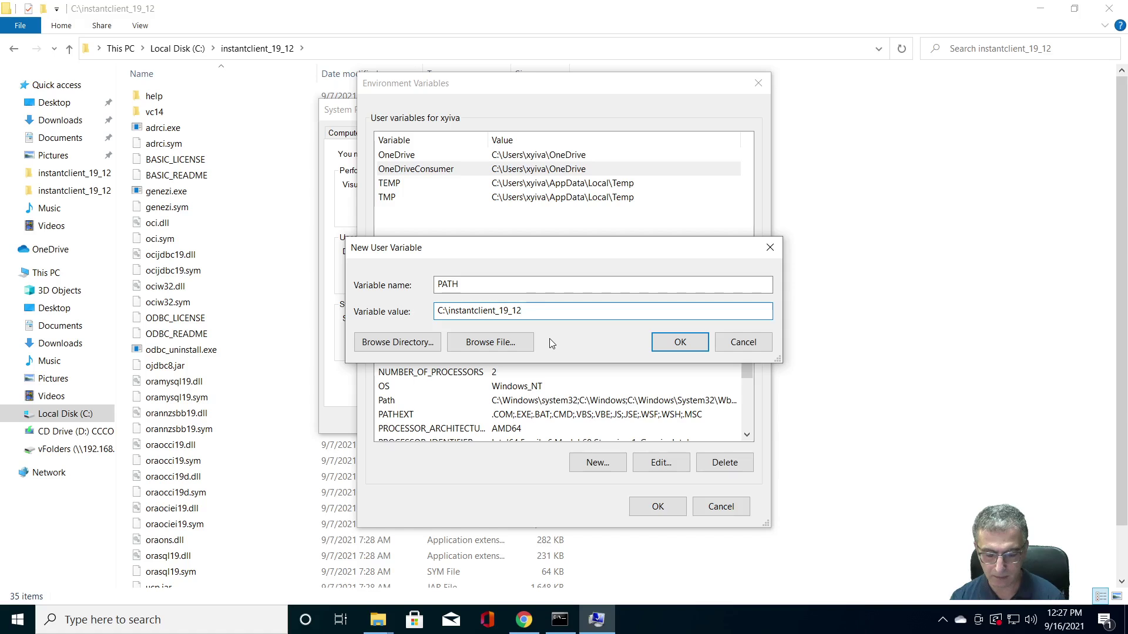
text(;)
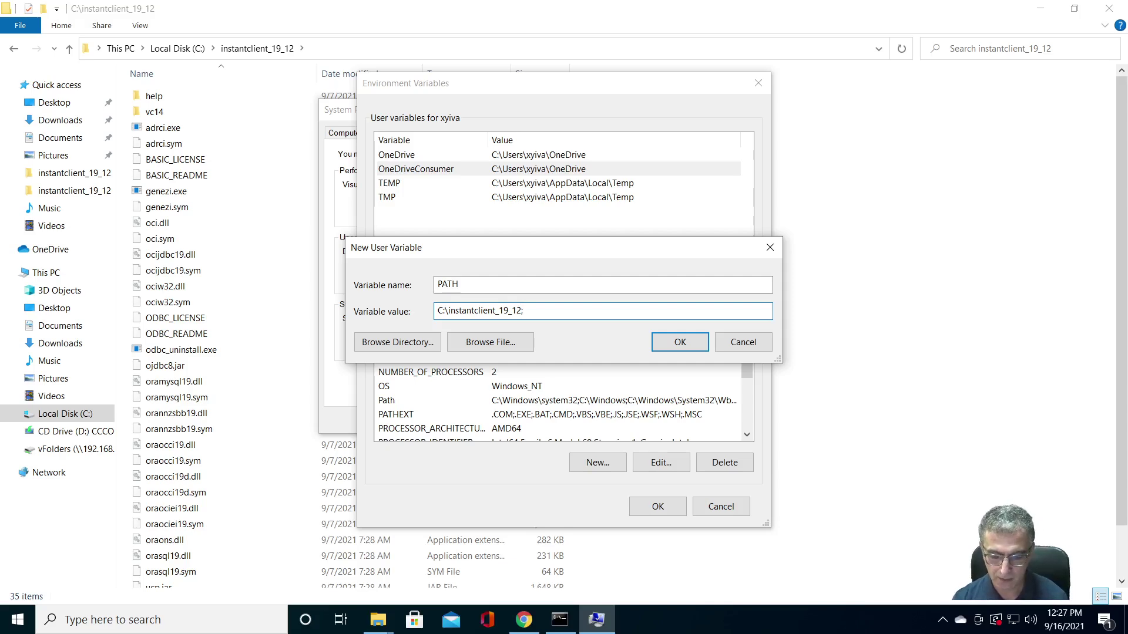
text(%)
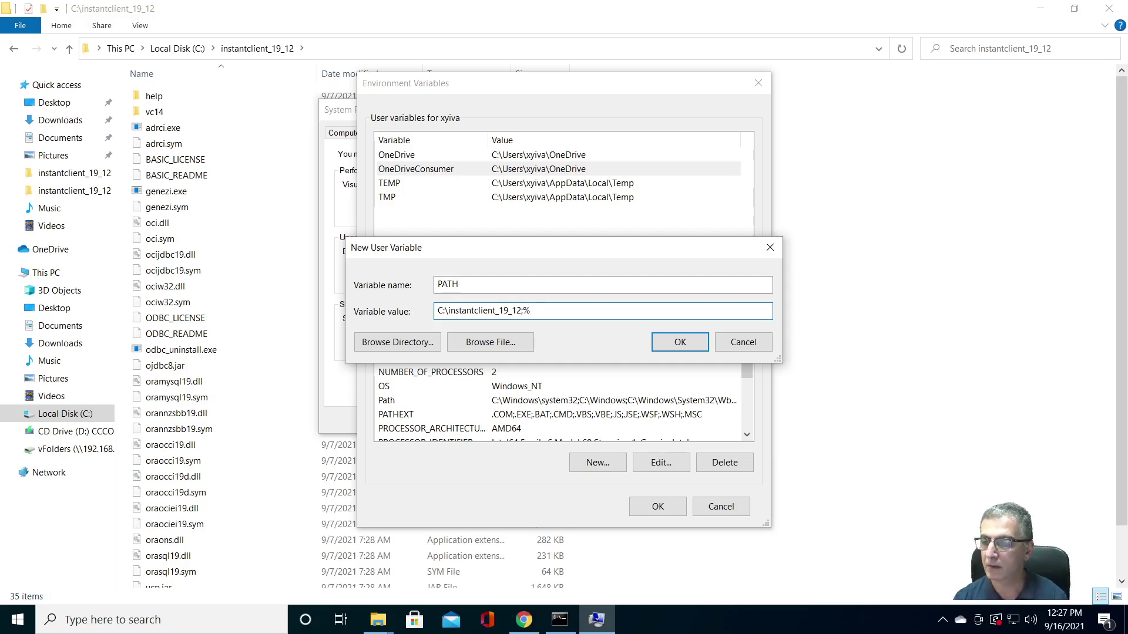
text(PATH)
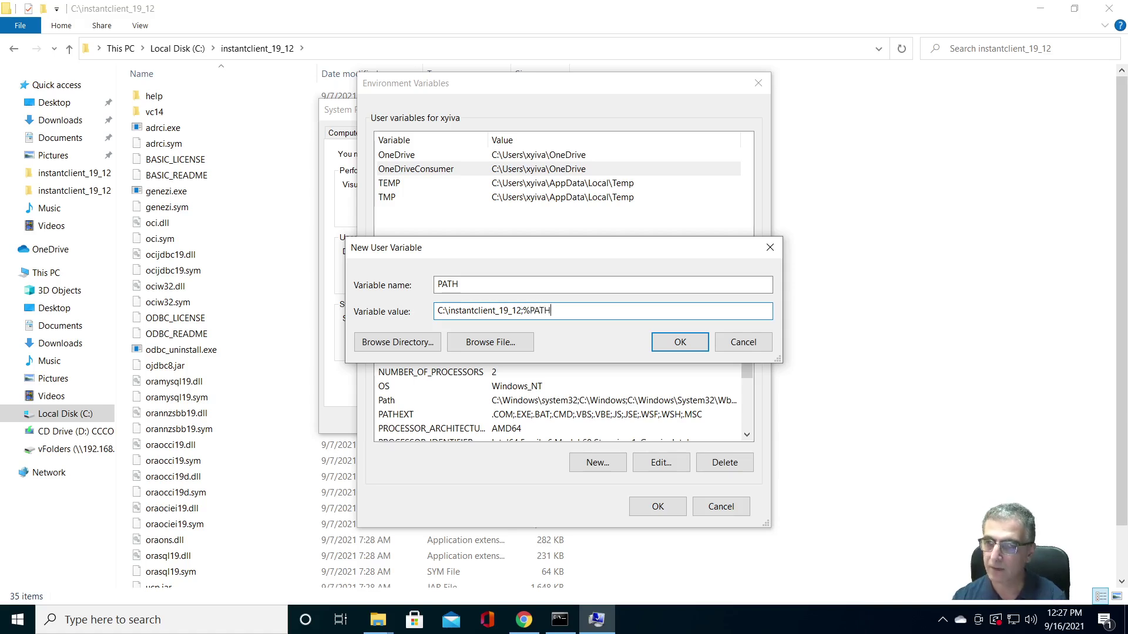
text(%)
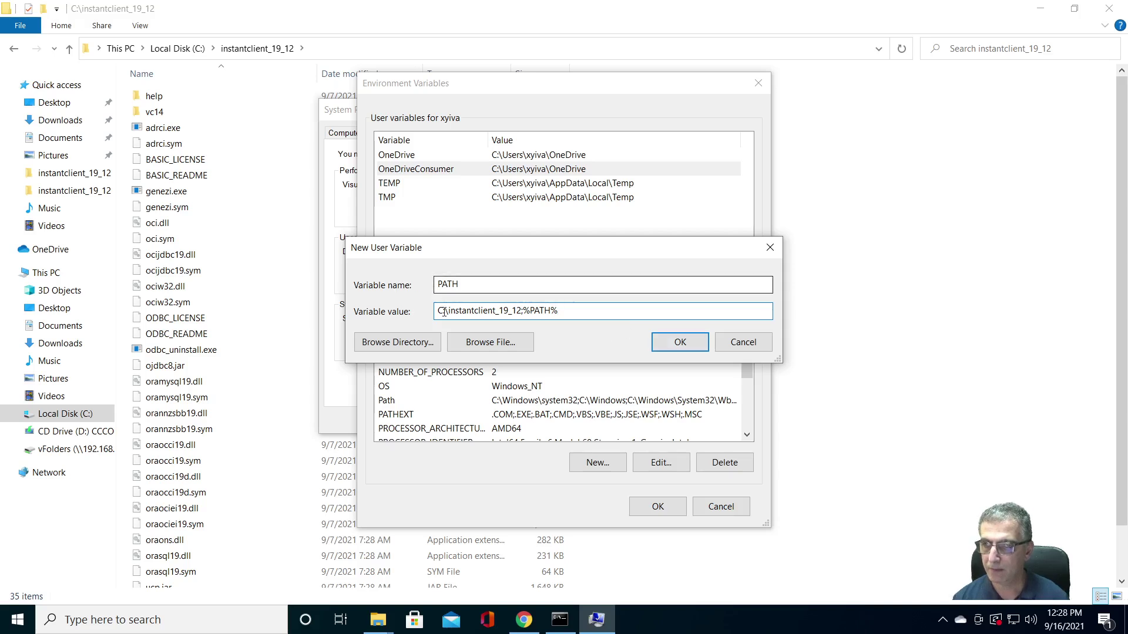
Step: Review the C:\instantclient_19_12 part of the PATH value and save the new user variable
drag(437, 311, 524, 313)
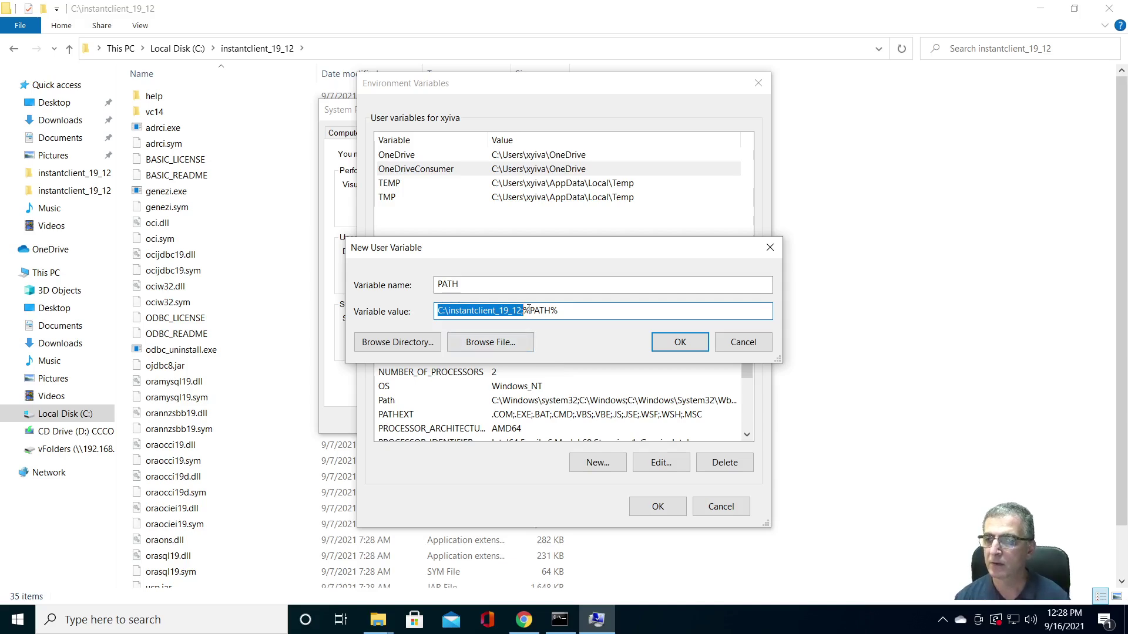
key(Right)
text(;)
key(Right)
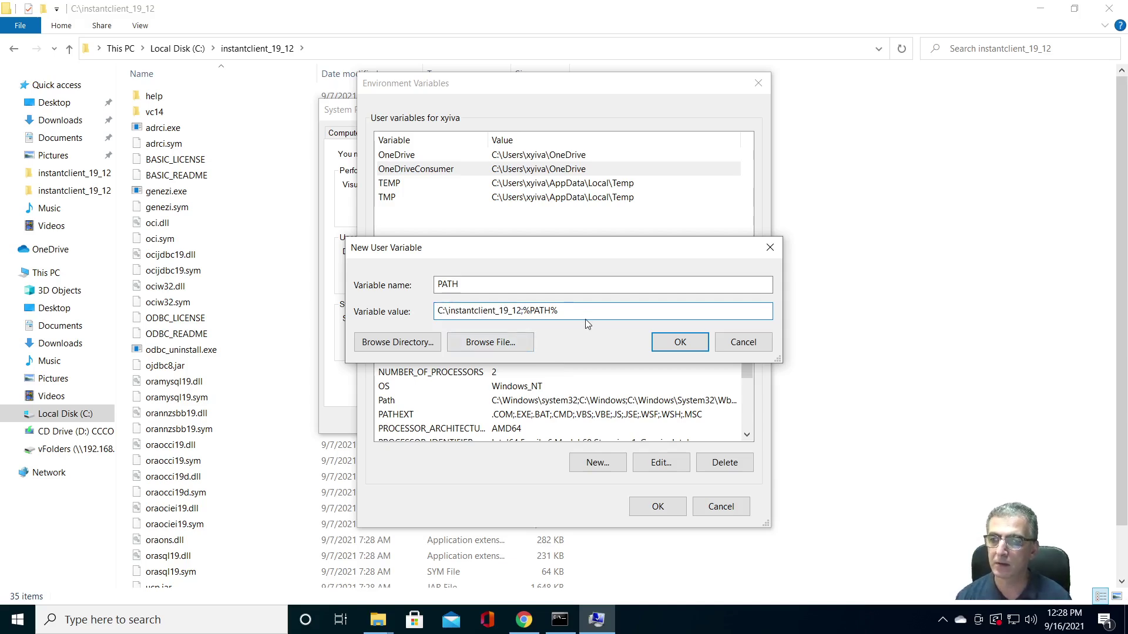
drag(437, 310, 522, 312)
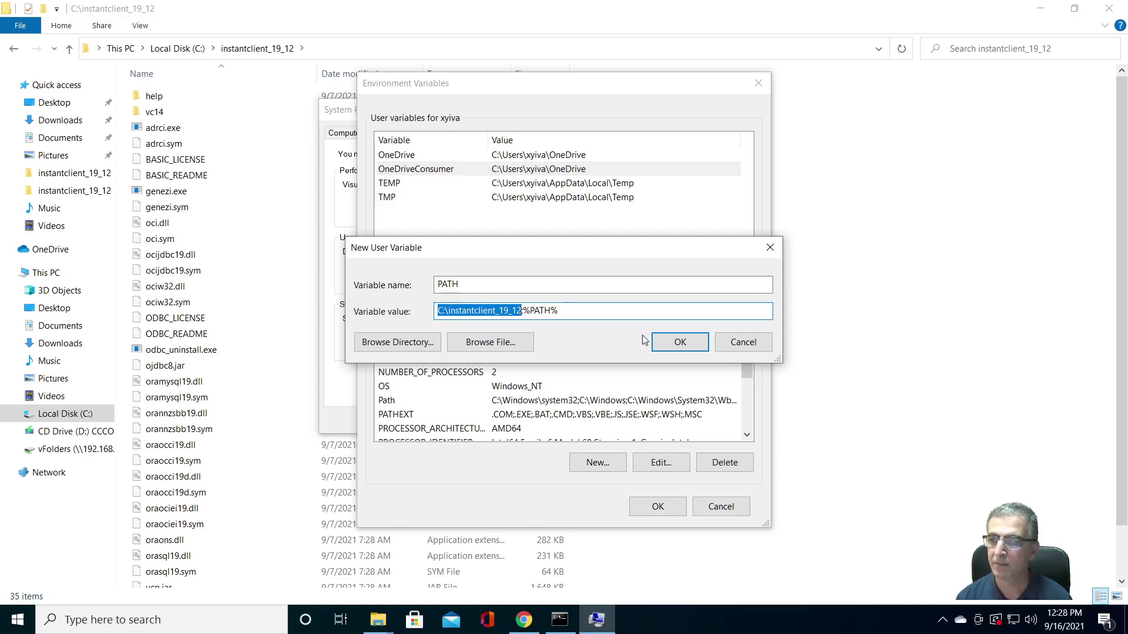
click(667, 347)
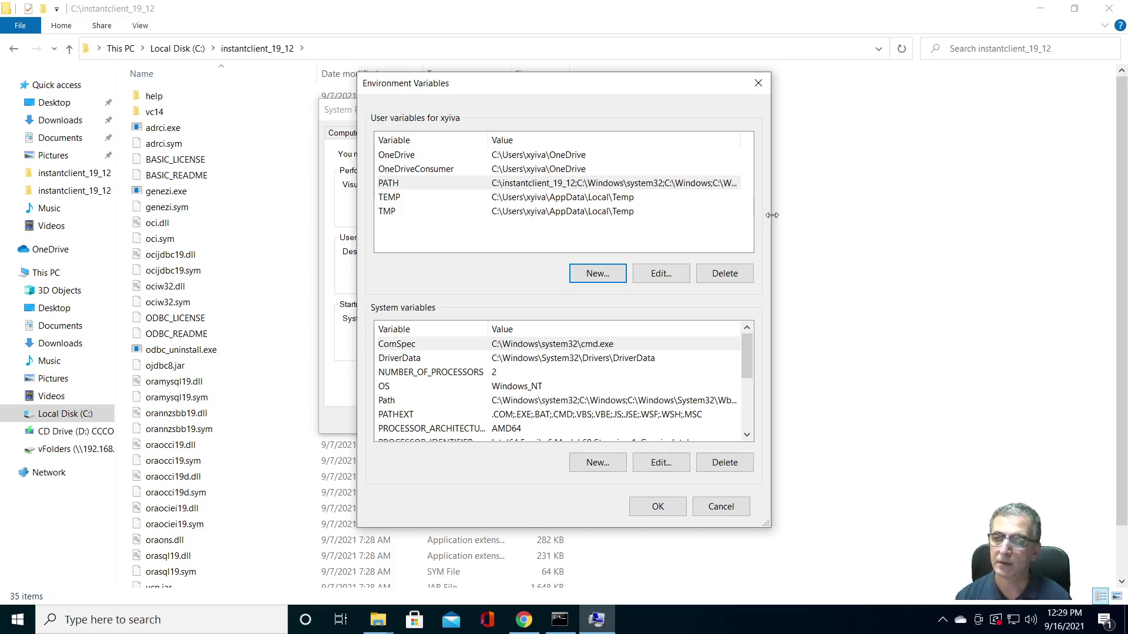
Step: Widen the Environment Variables dialog to inspect the full PATH value, and confirm the changes through System Properties
drag(770, 205, 1124, 202)
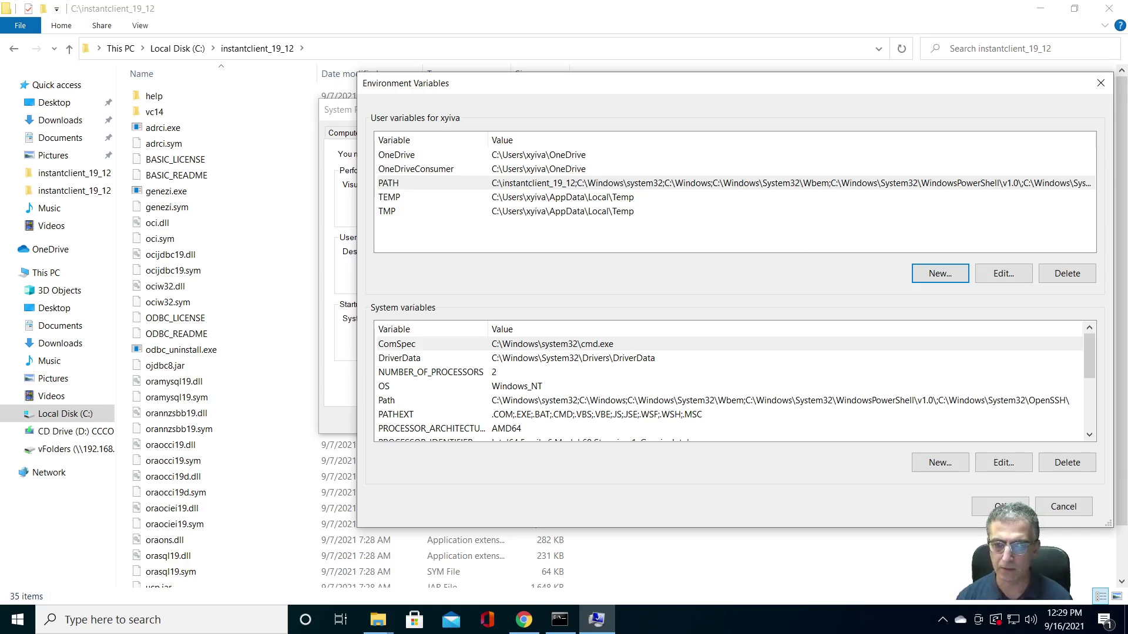
click(994, 506)
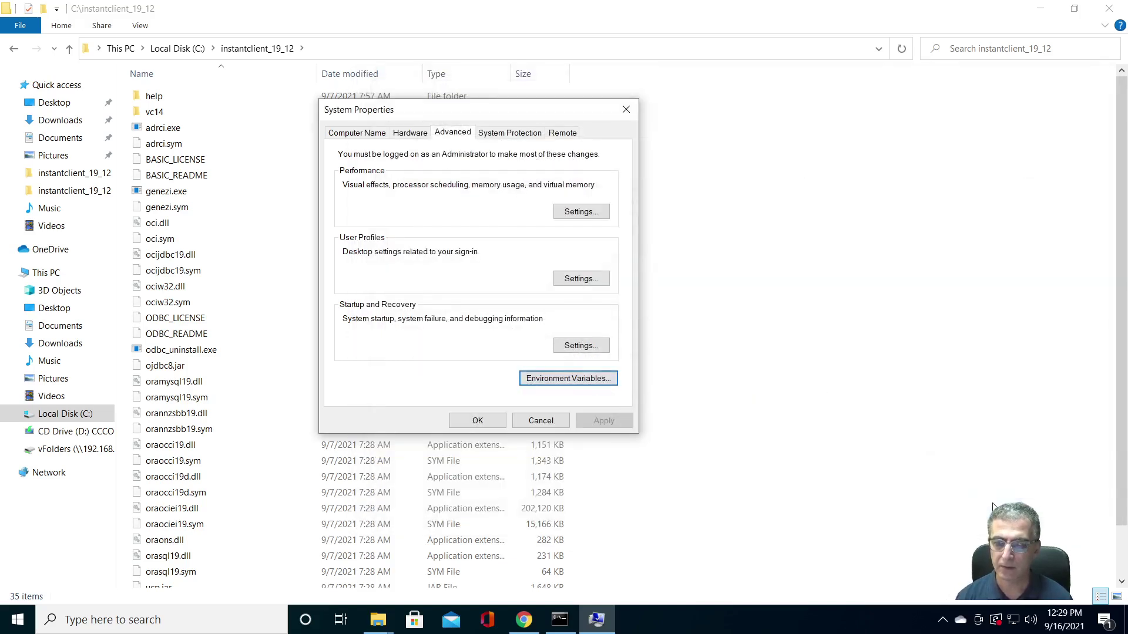
click(491, 421)
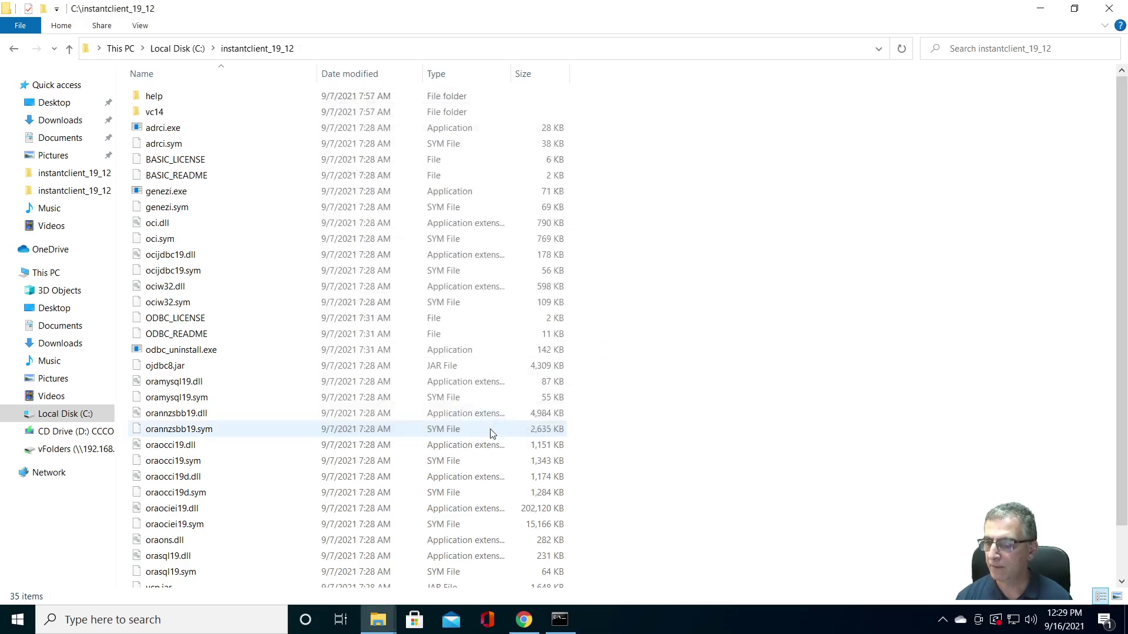
Step: Close the open Command Prompt window and start a new Command Prompt as administrator, allowing it to make changes
click(560, 626)
click(747, 124)
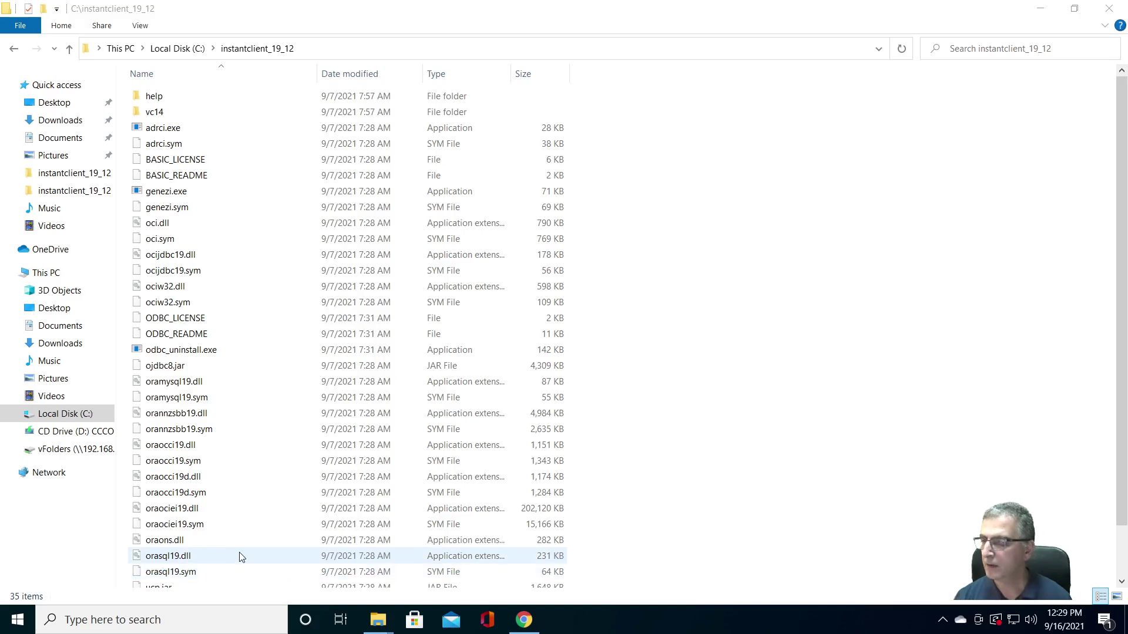
click(124, 626)
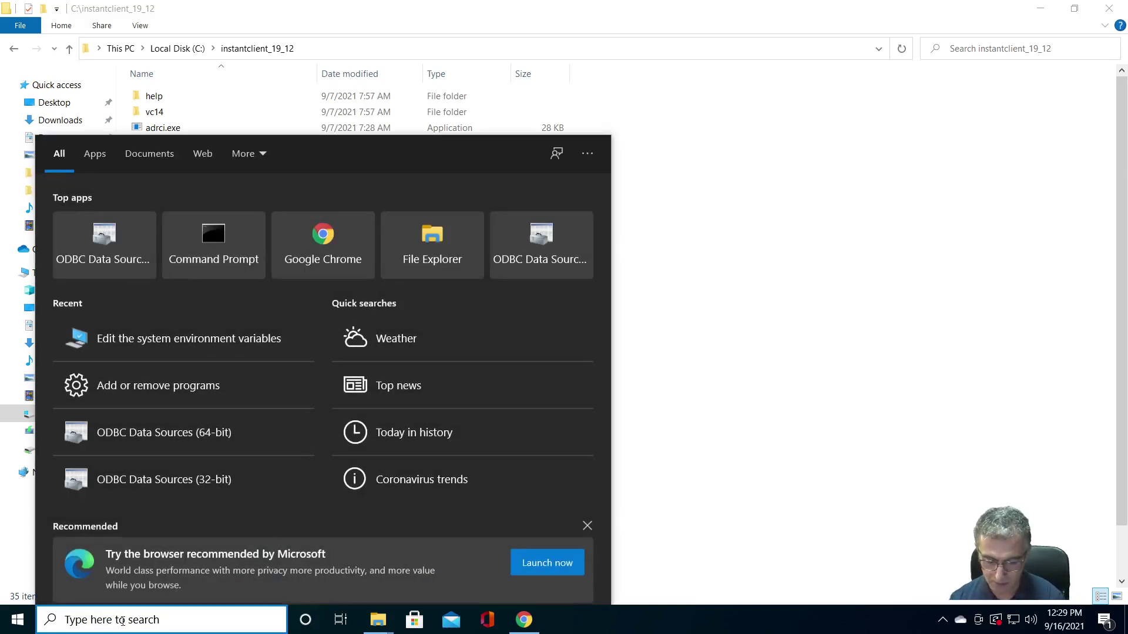
text(cmd)
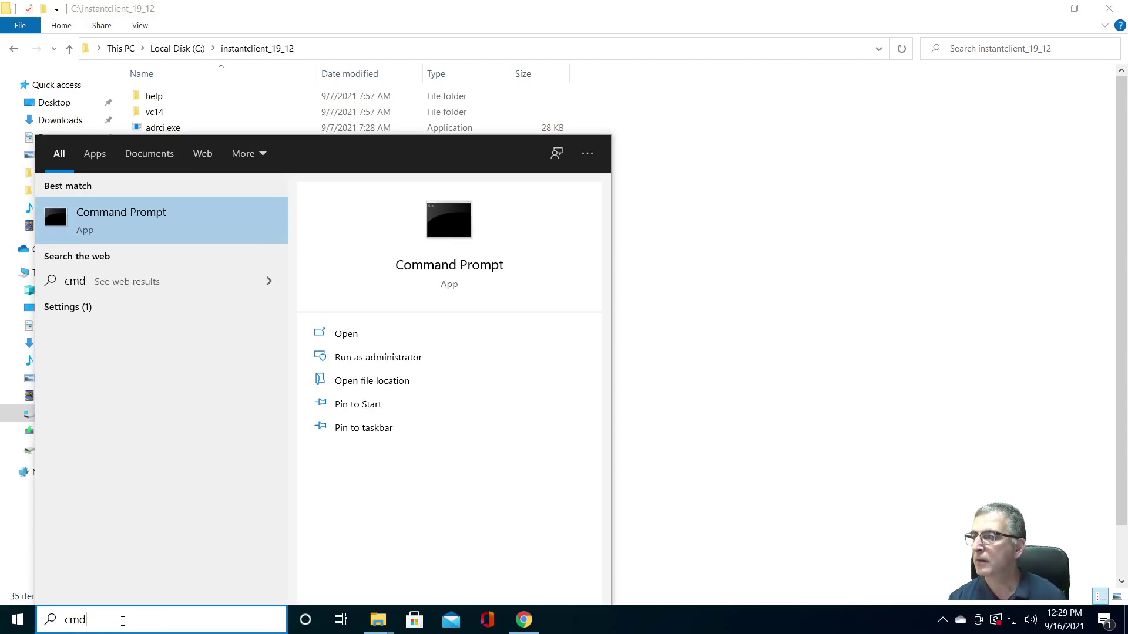
right_click(148, 224)
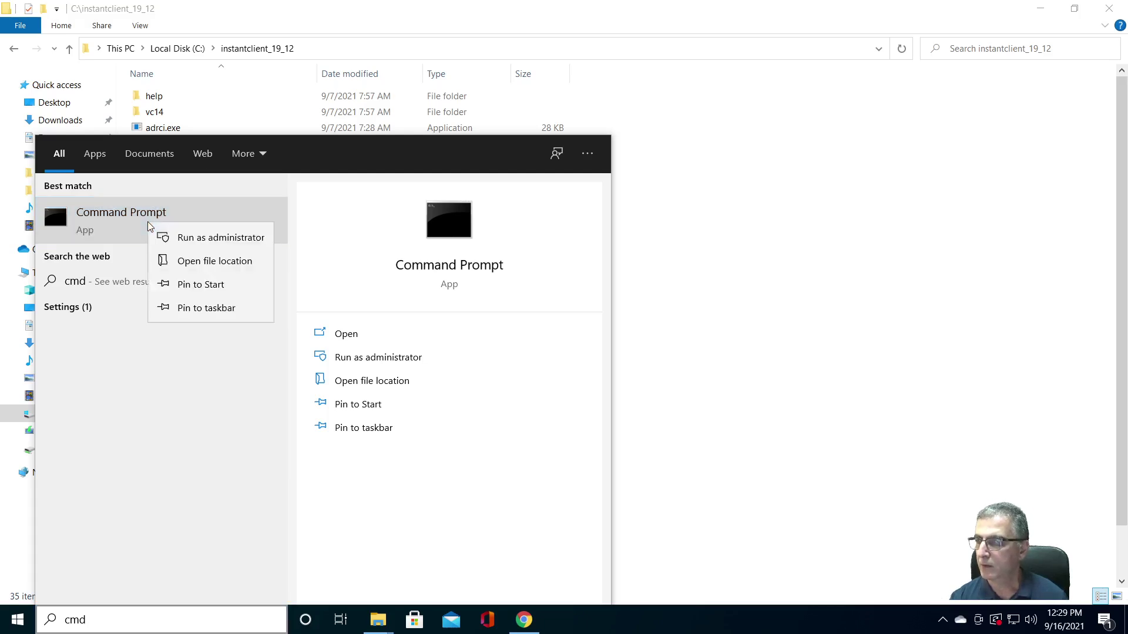
click(182, 238)
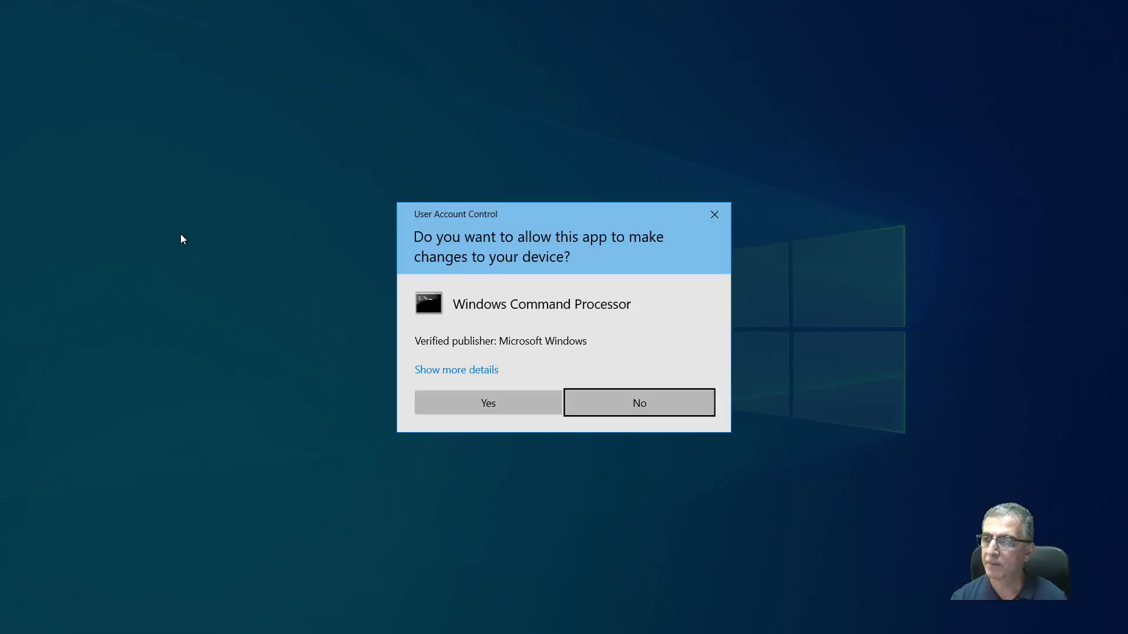
click(492, 405)
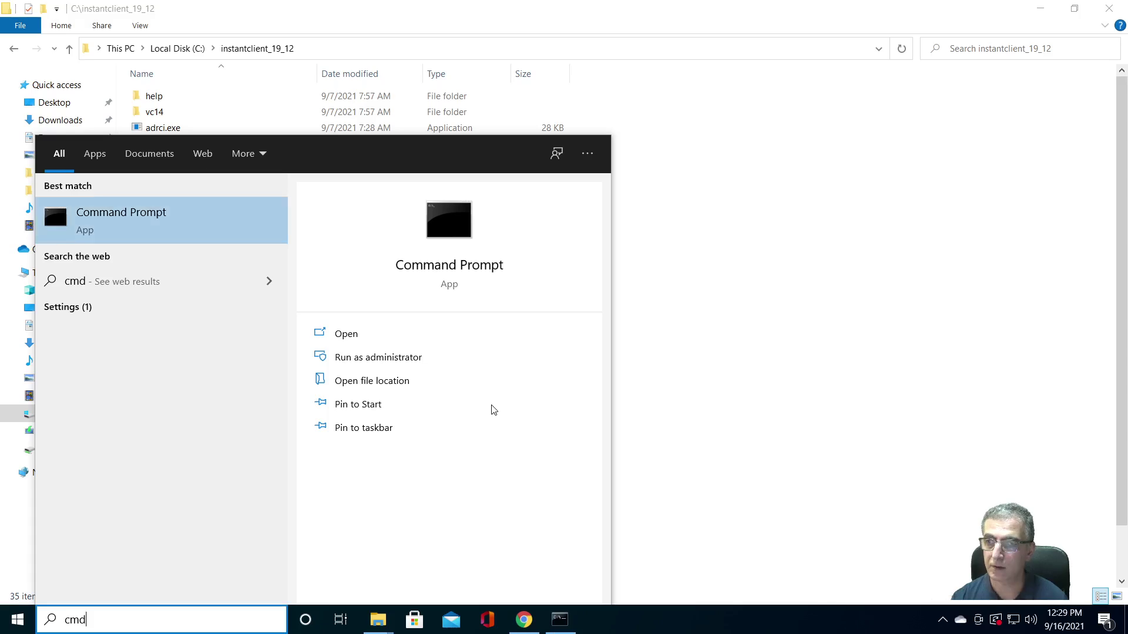
Step: List the environment variables with the set command and check the Path value for C:\instantclient_19_12
click(652, 183)
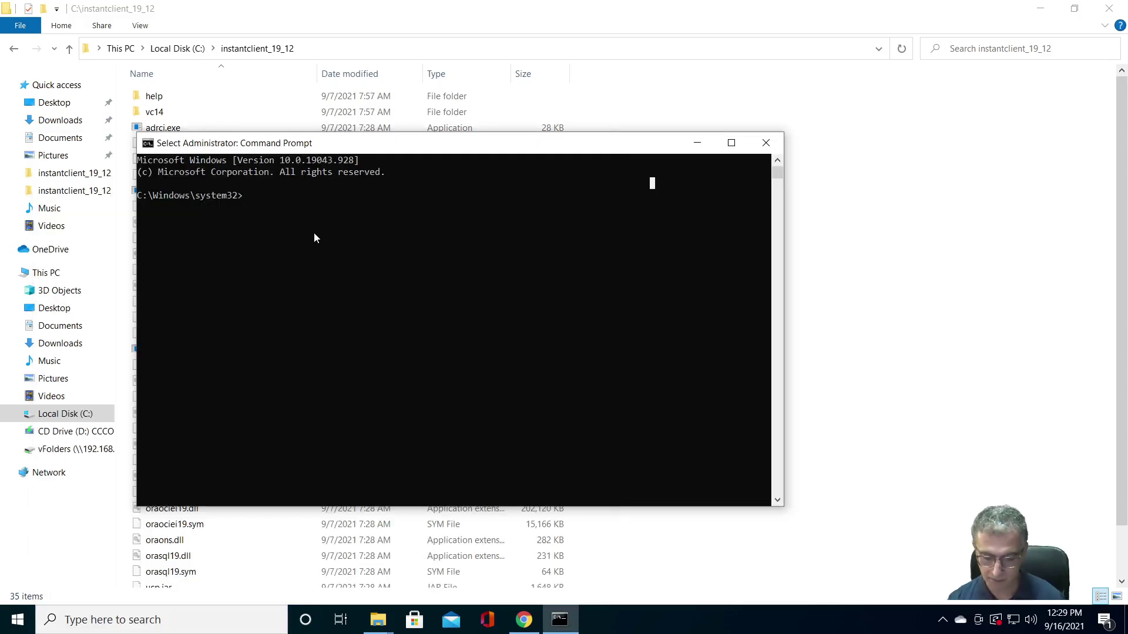
key(Escape)
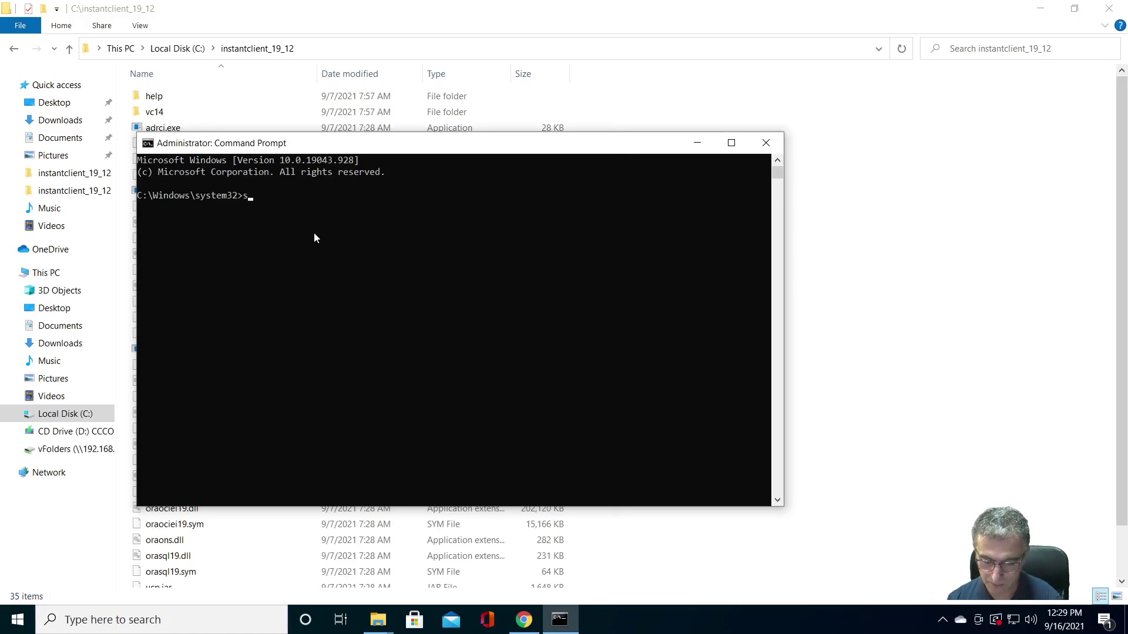
text(set)
key(Return)
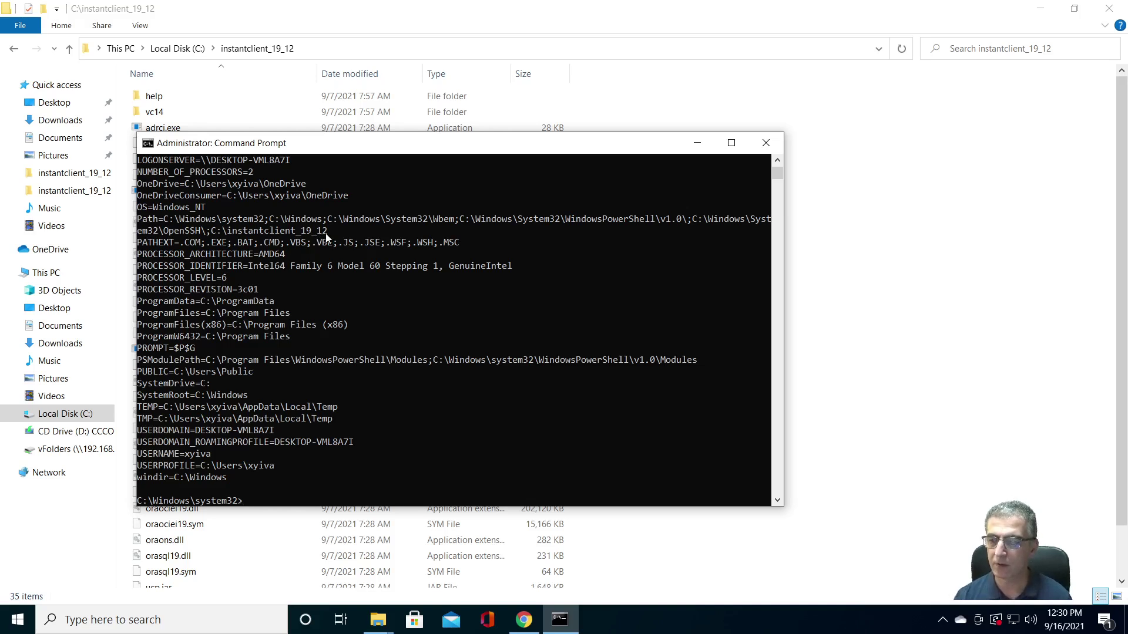
Step: Consult the Instant Client installation instructions in the browser, and launch VC_redist.x64 (1).exe from the Downloads folder in File Explorer
click(524, 621)
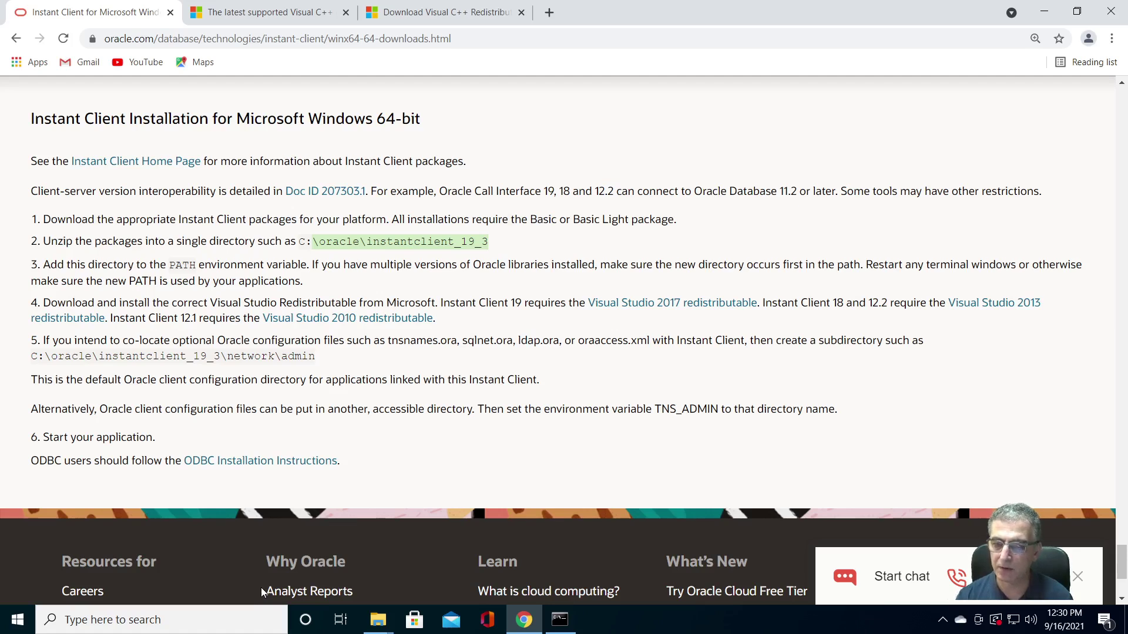
click(378, 620)
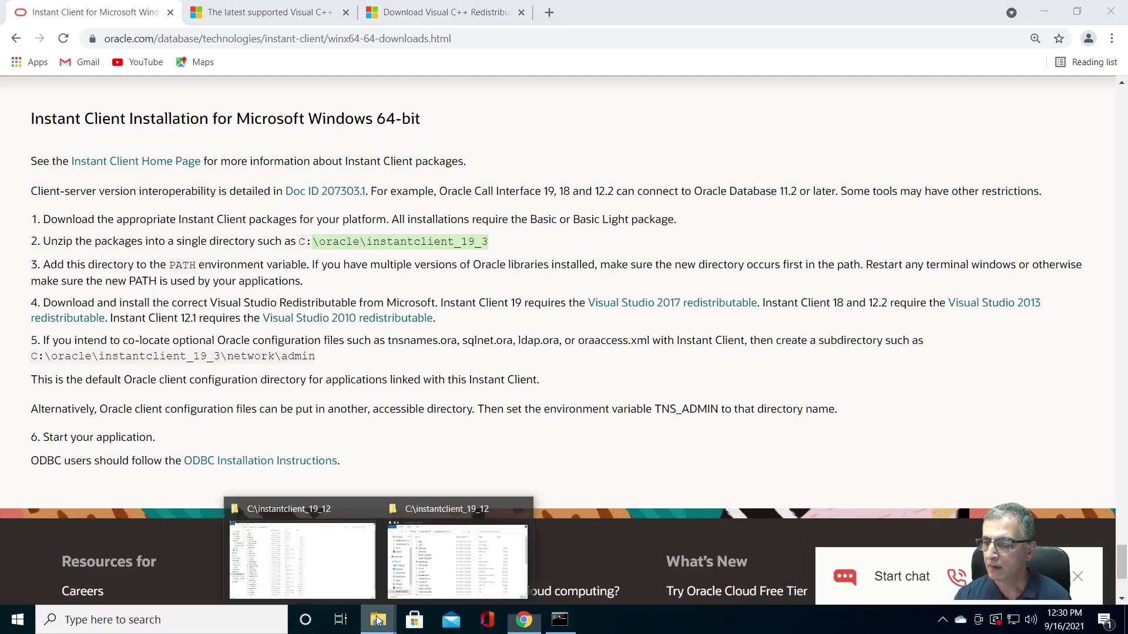
click(362, 589)
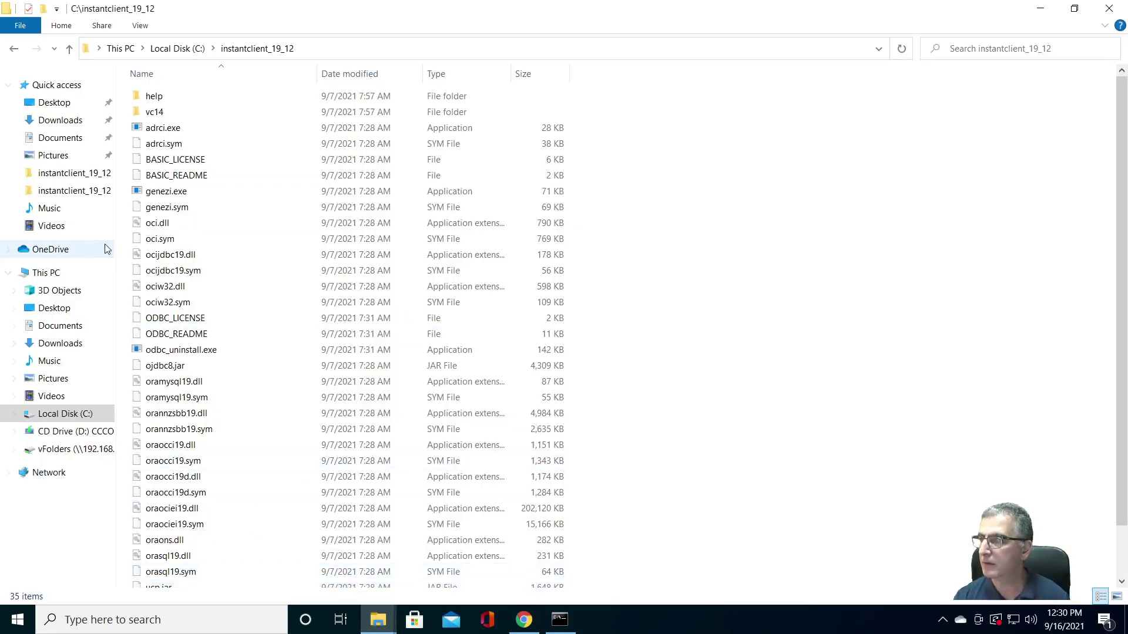
click(62, 120)
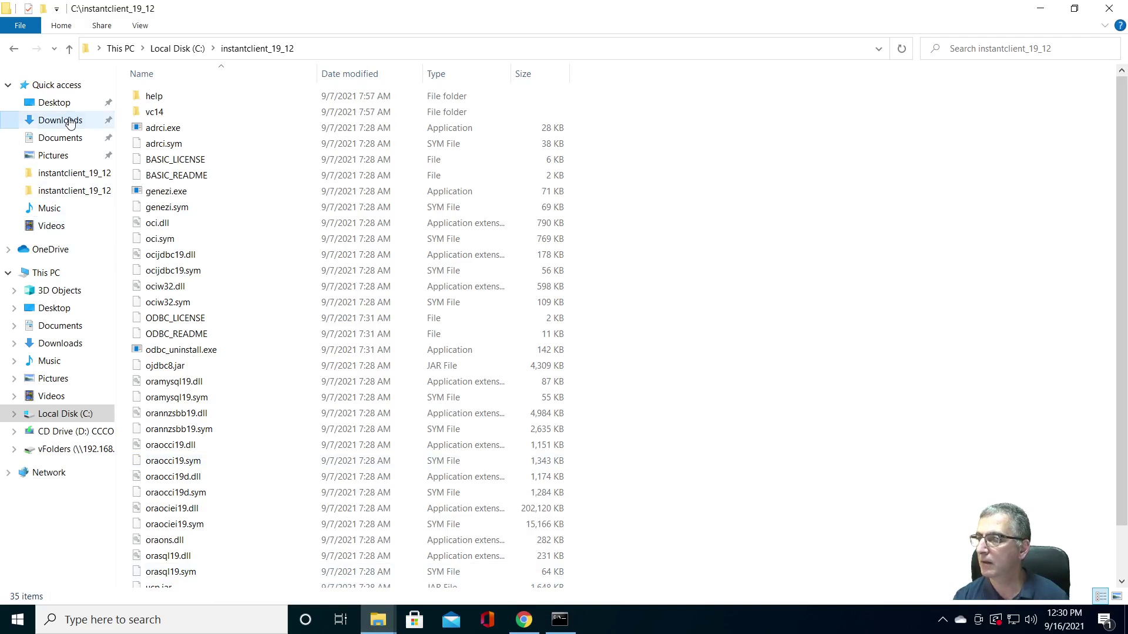
double_click(177, 116)
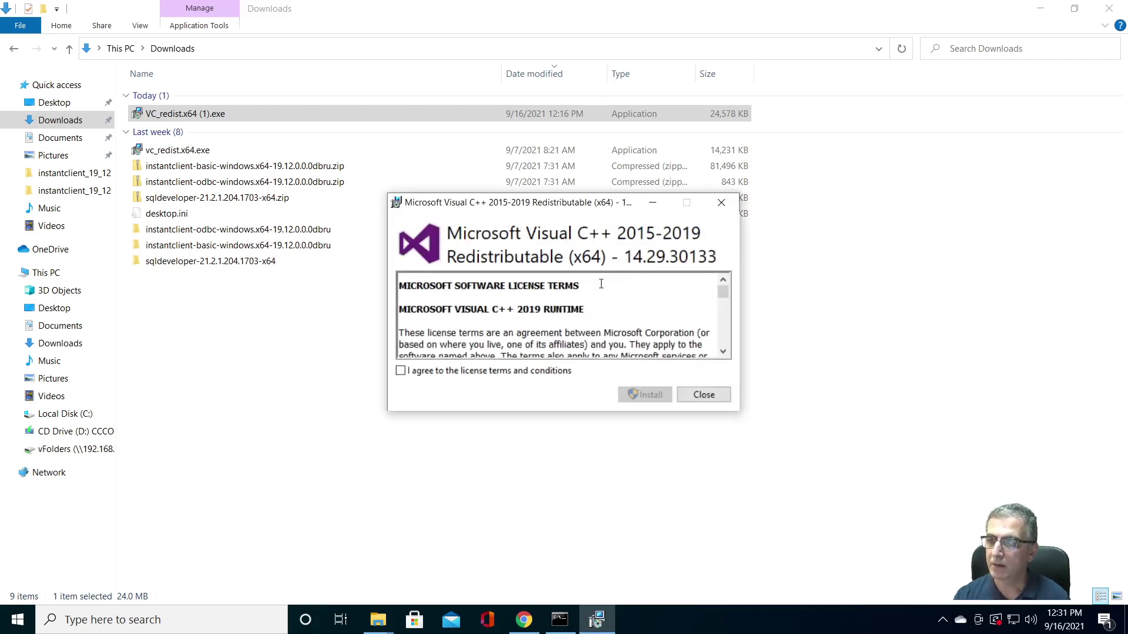
Step: Accept the license terms, install the Microsoft Visual C++ 2015-2019 Redistributable (x64) with elevated permission, and close the installer
click(401, 371)
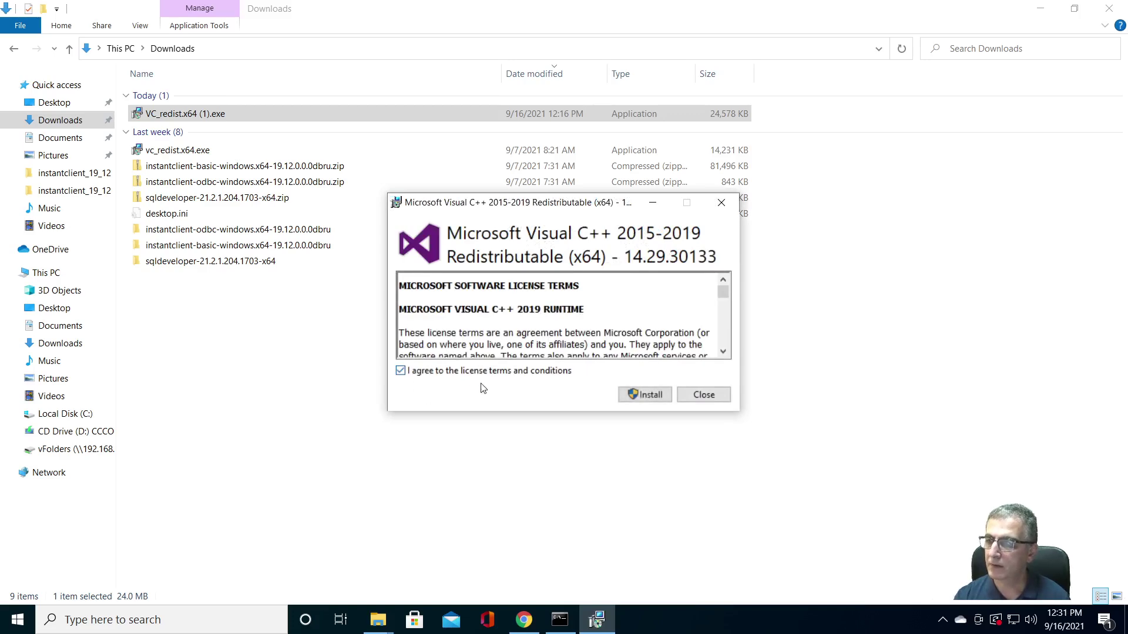
click(644, 395)
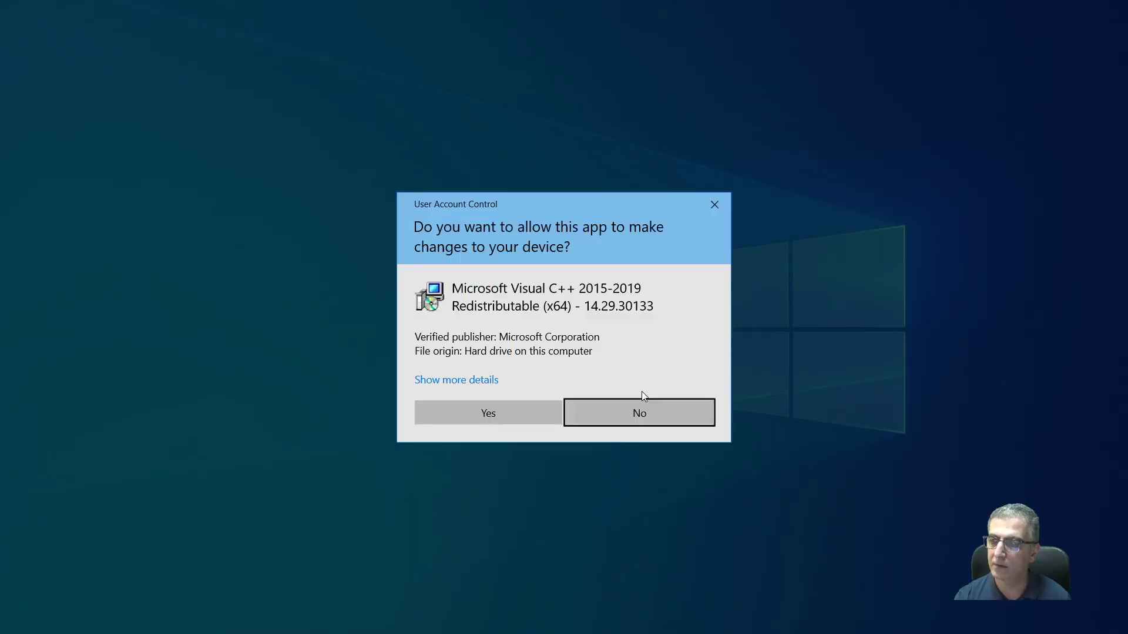
click(486, 414)
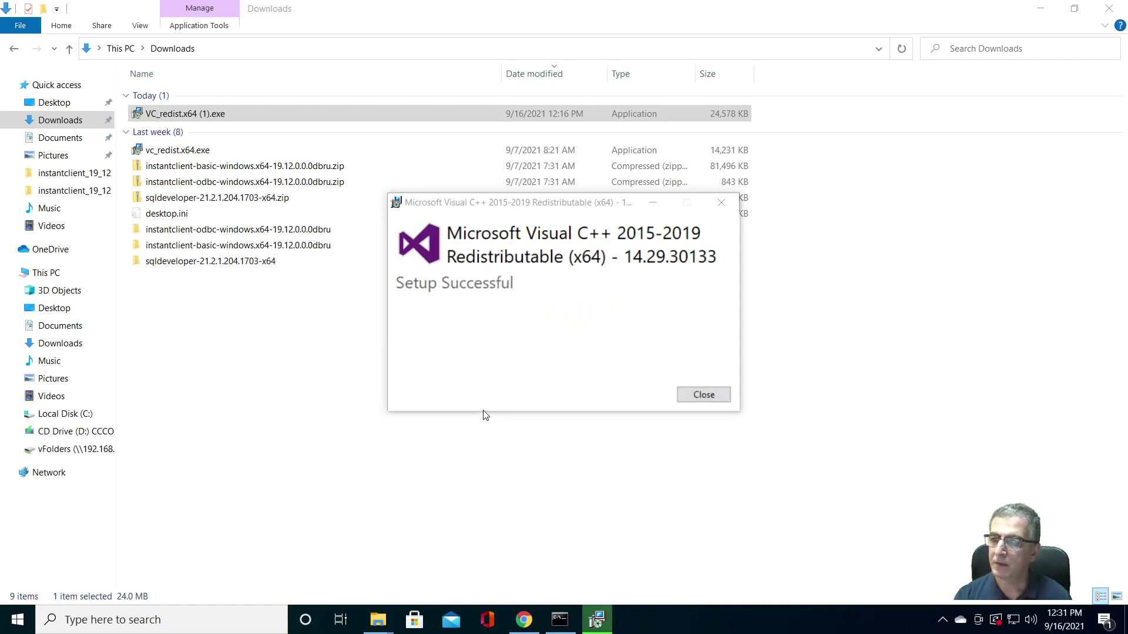
click(705, 395)
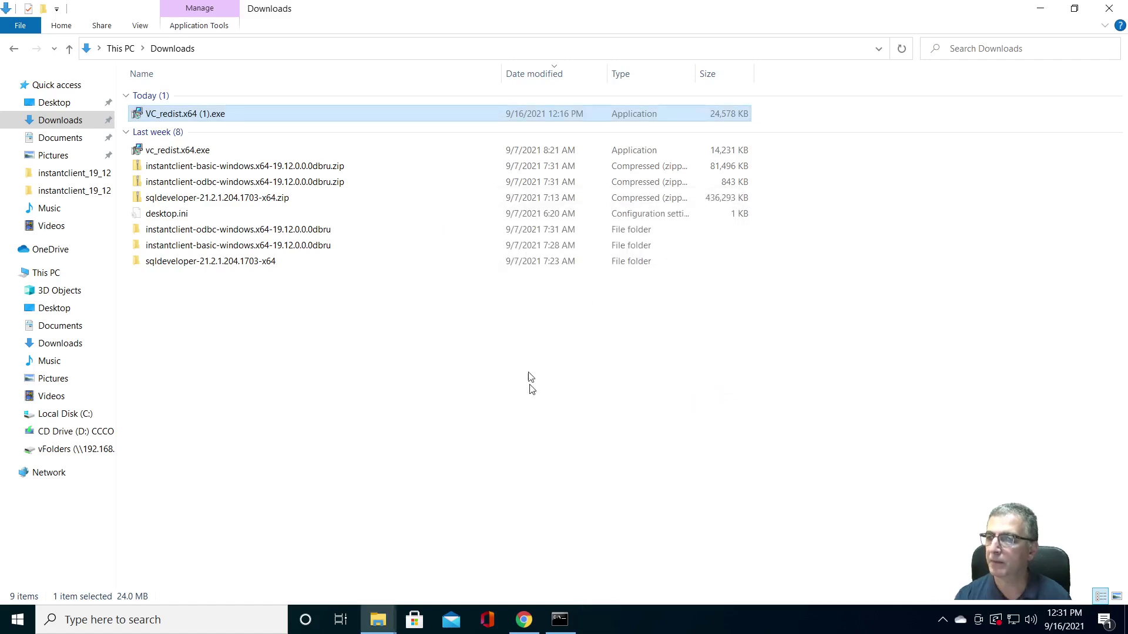
Step: Minimize the Downloads window, return to the administrator Command Prompt and clear its screen with cls
click(1047, 11)
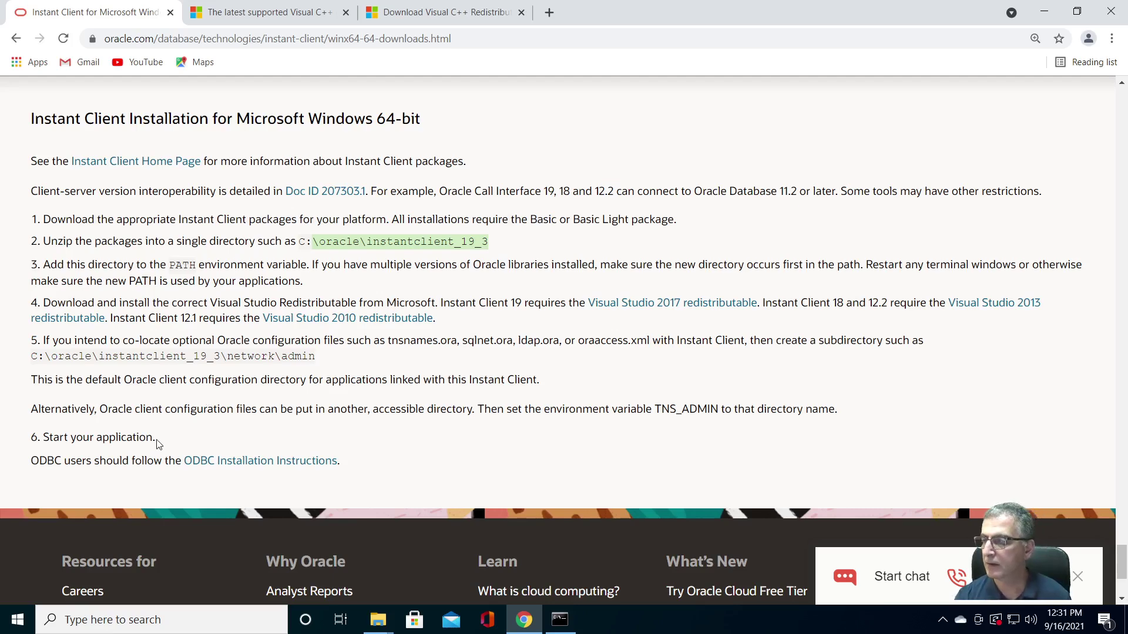
click(554, 614)
click(473, 411)
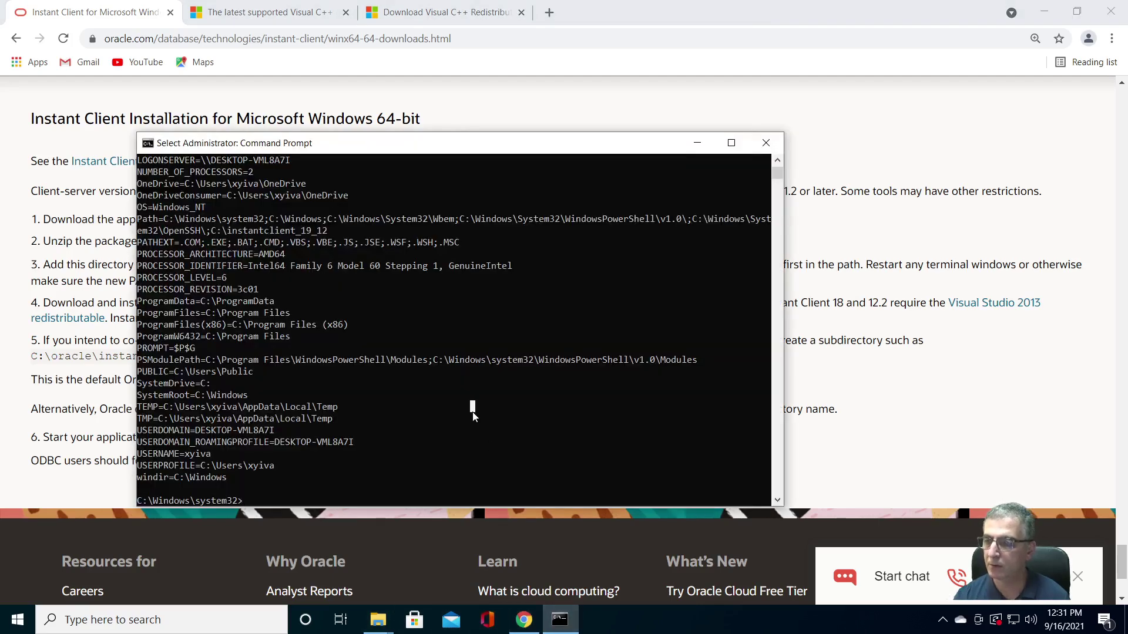
text(cls)
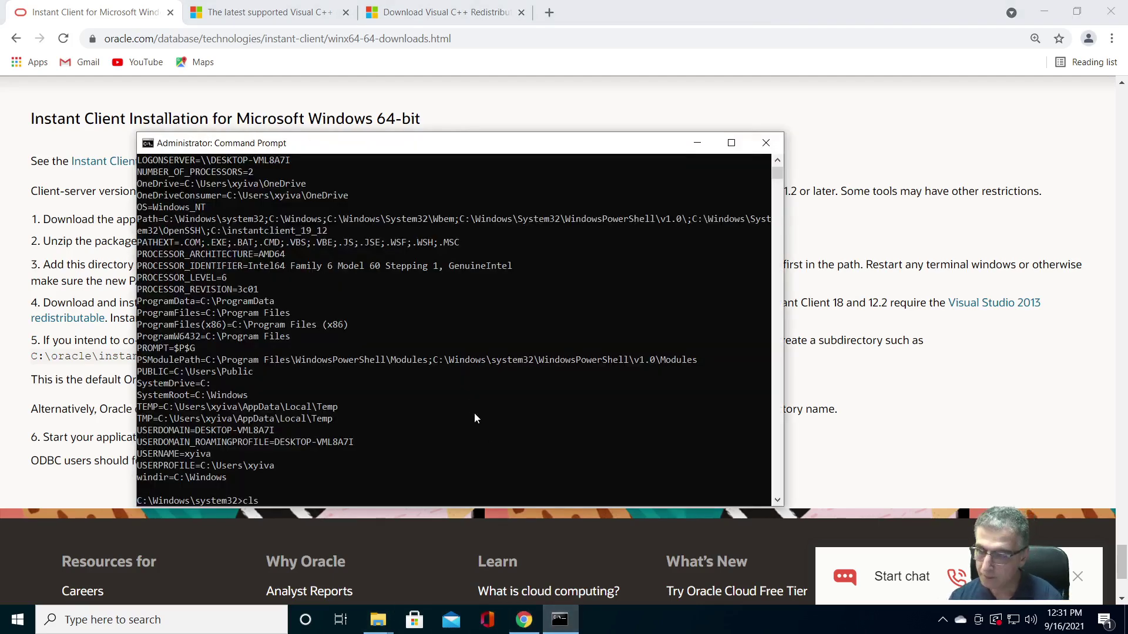
key(Return)
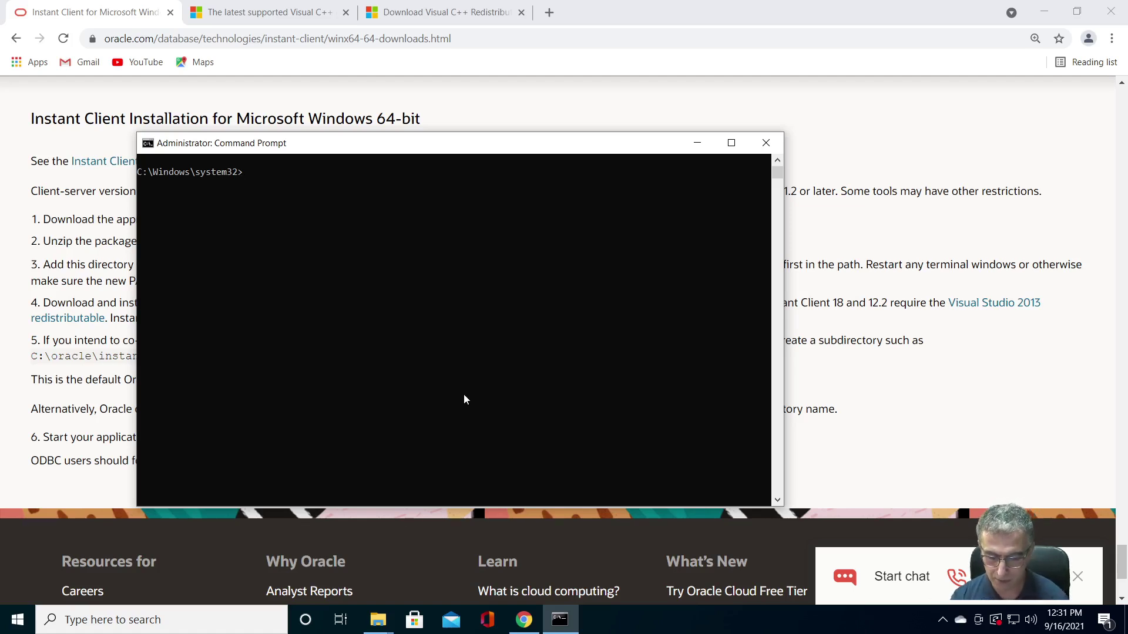
Step: Change the Command Prompt directory to C:\instantclient_19_12 with cd, using the folder path copied from File Explorer
text(cd)
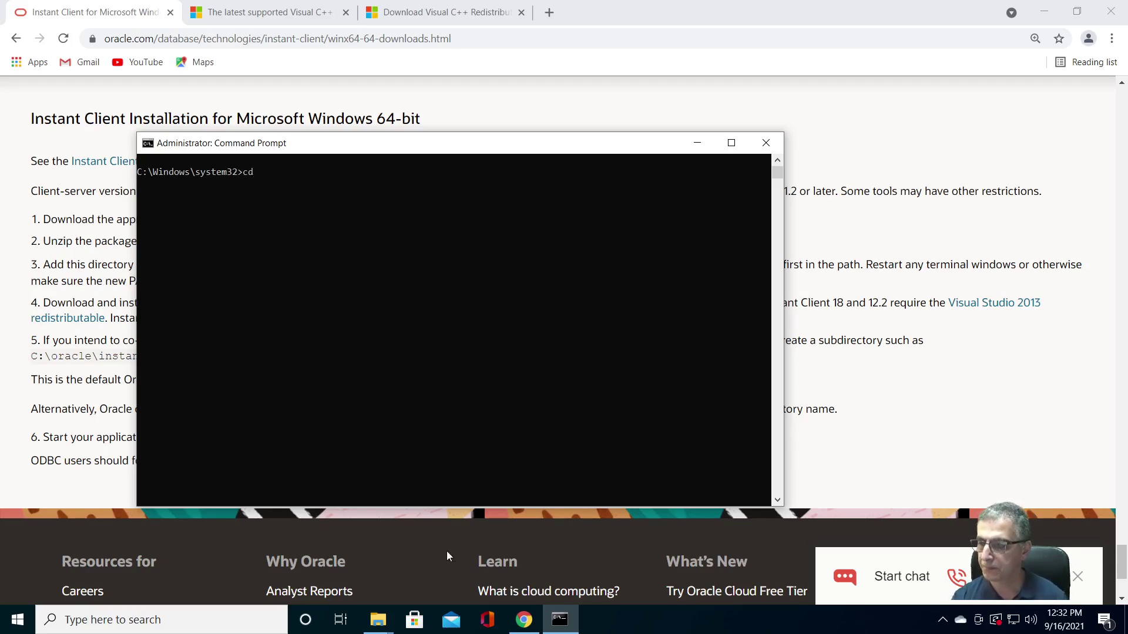
click(376, 624)
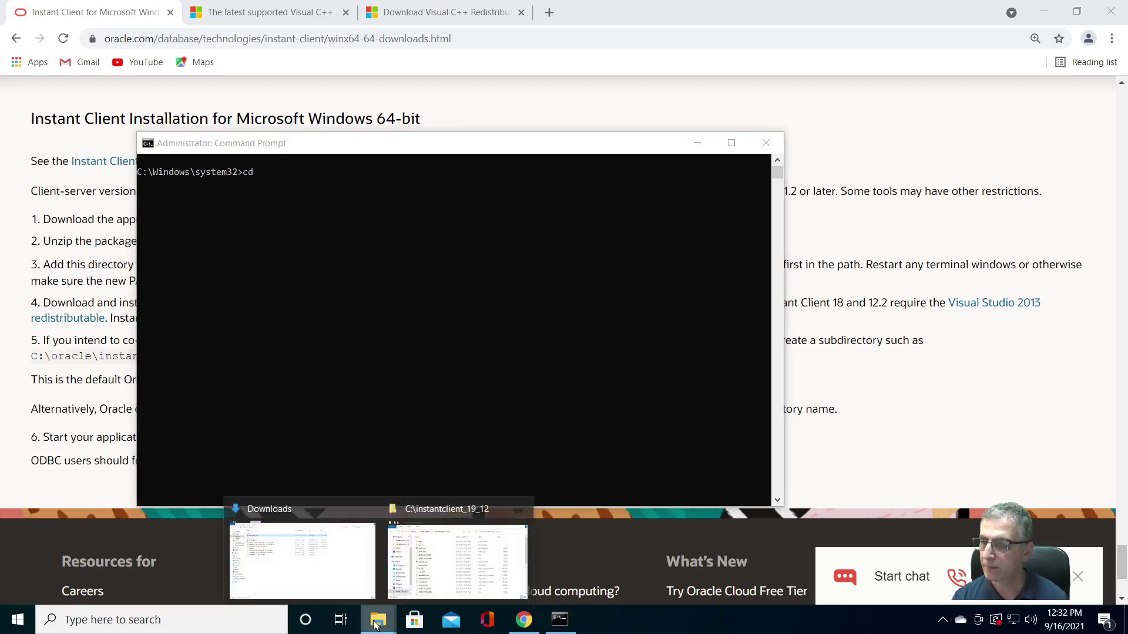
click(329, 579)
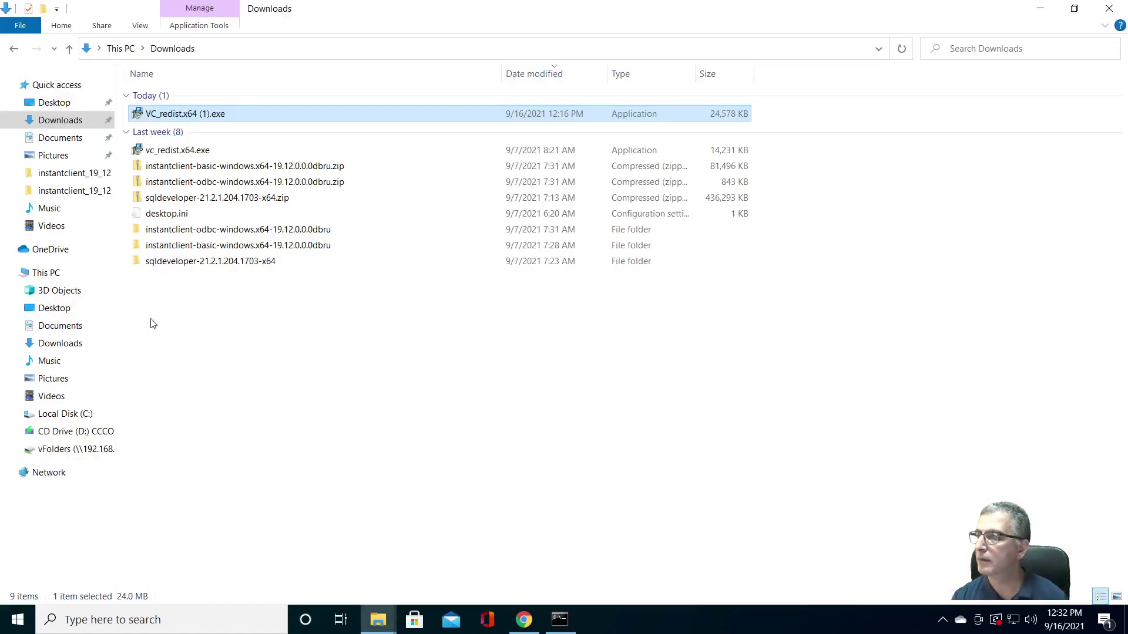
click(59, 419)
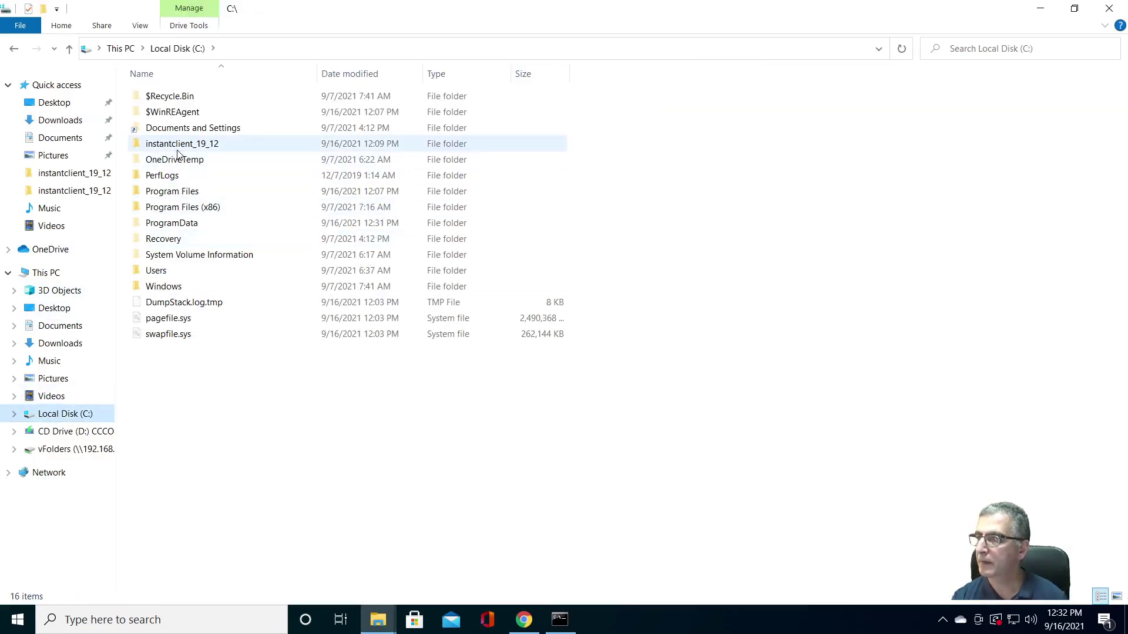
double_click(179, 146)
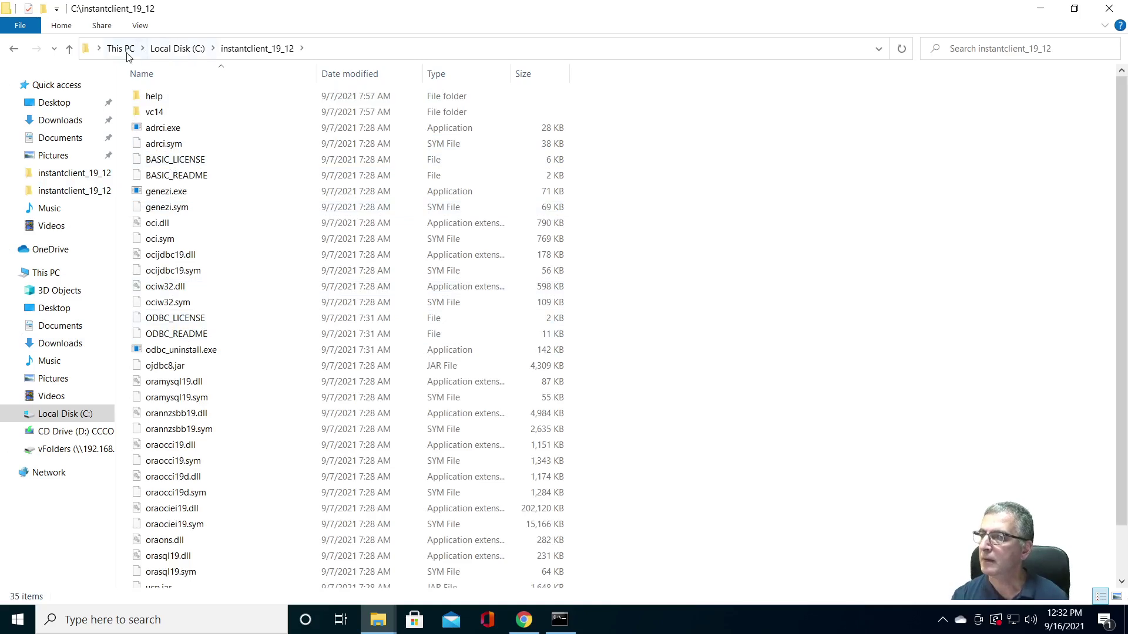
click(86, 52)
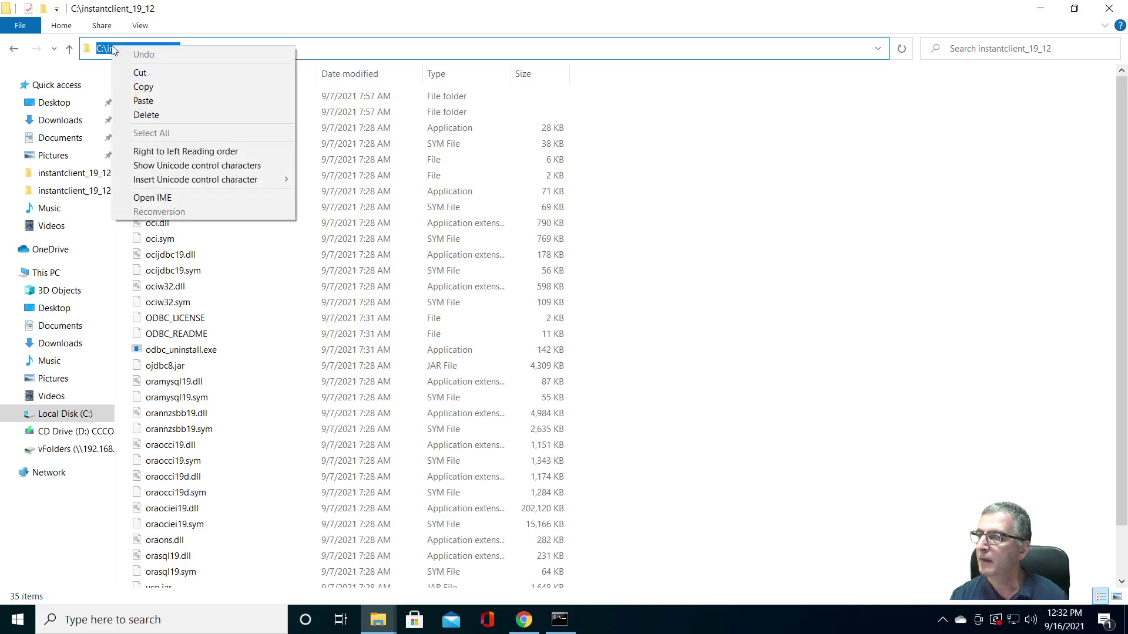
click(147, 88)
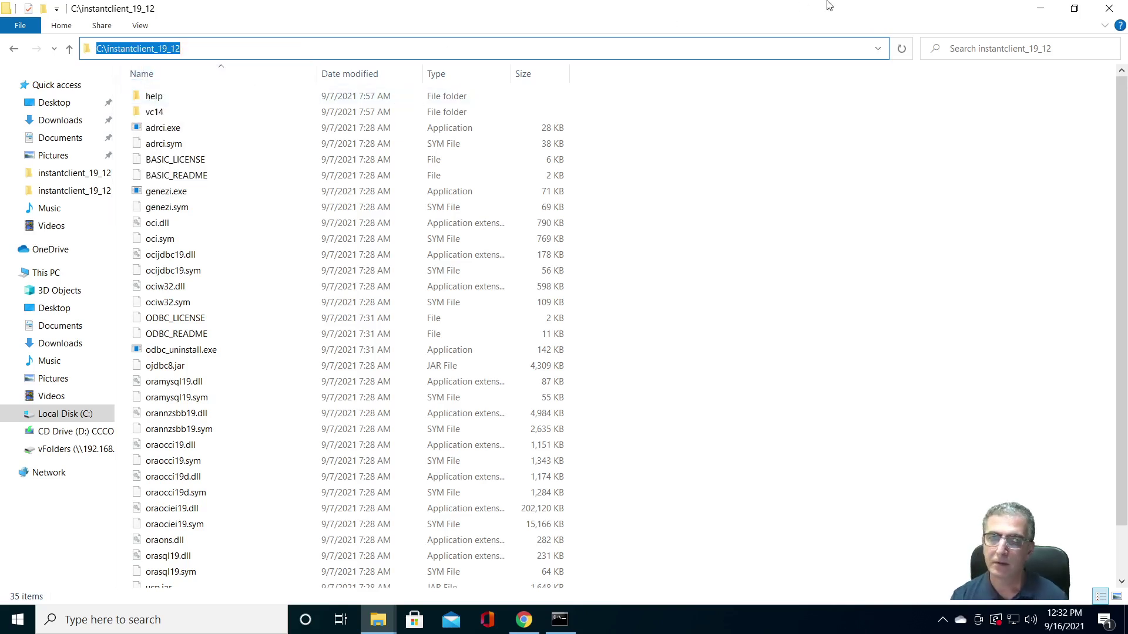
click(1040, 8)
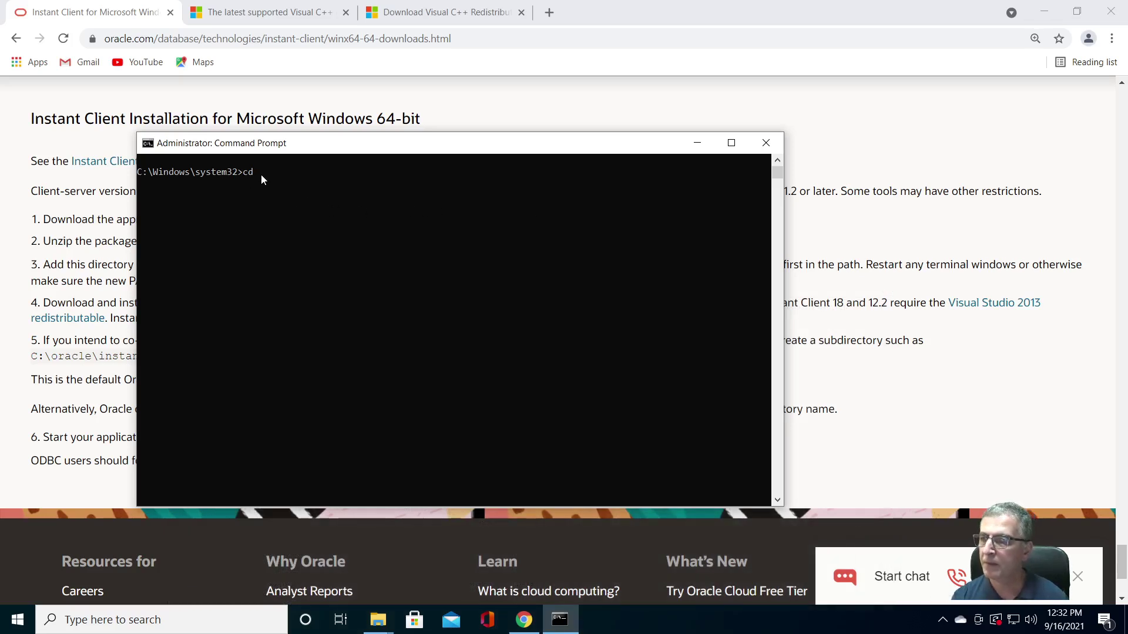
key(ctrl+v)
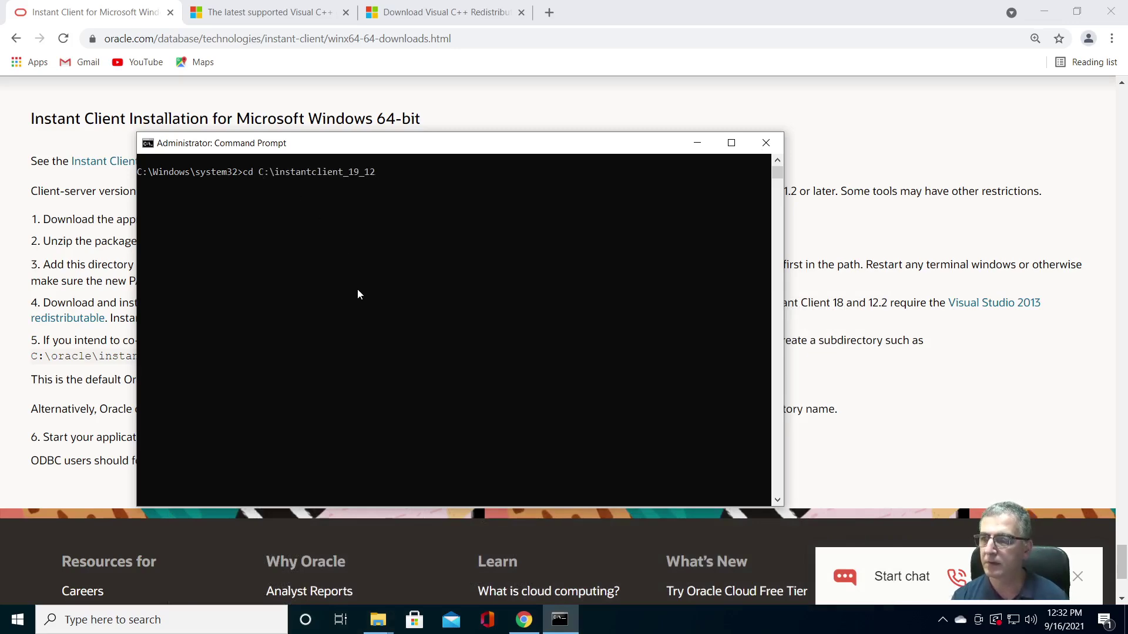
key(Return)
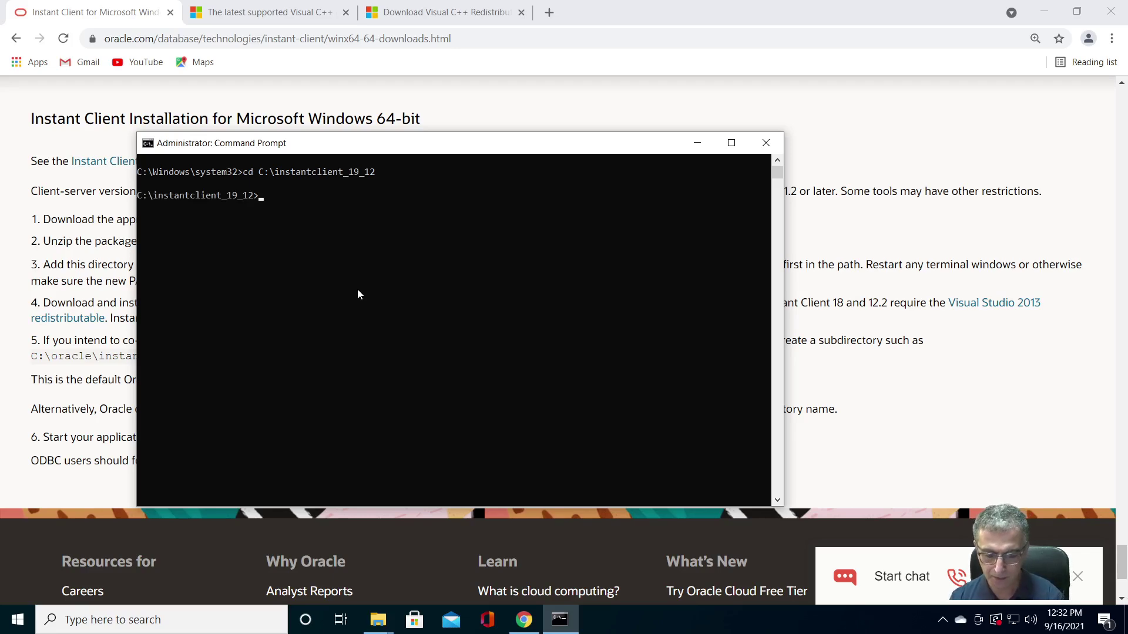
Step: Open ODBC Data Sources (64-bit), check the installed ODBC drivers, and close the administrator window without changes
text(o)
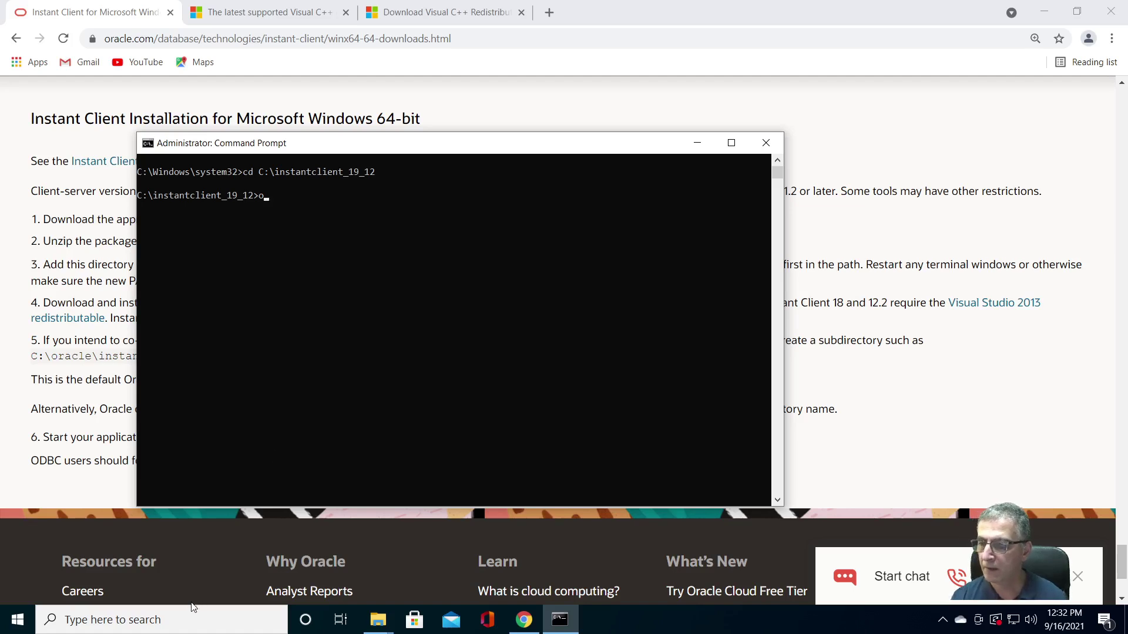
click(182, 626)
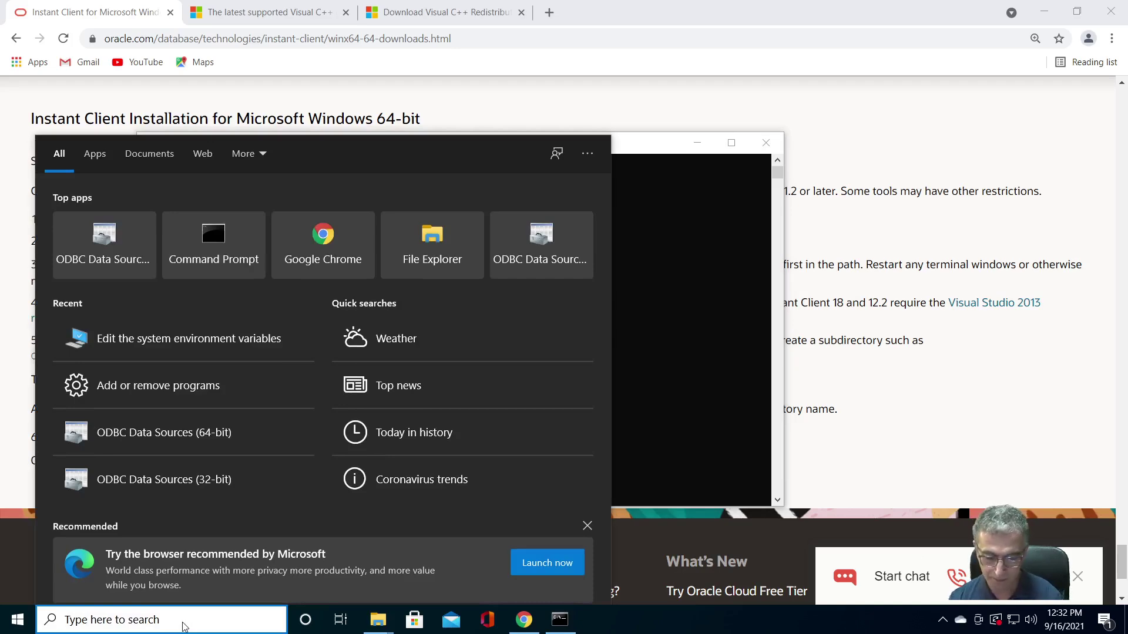
text(odbc)
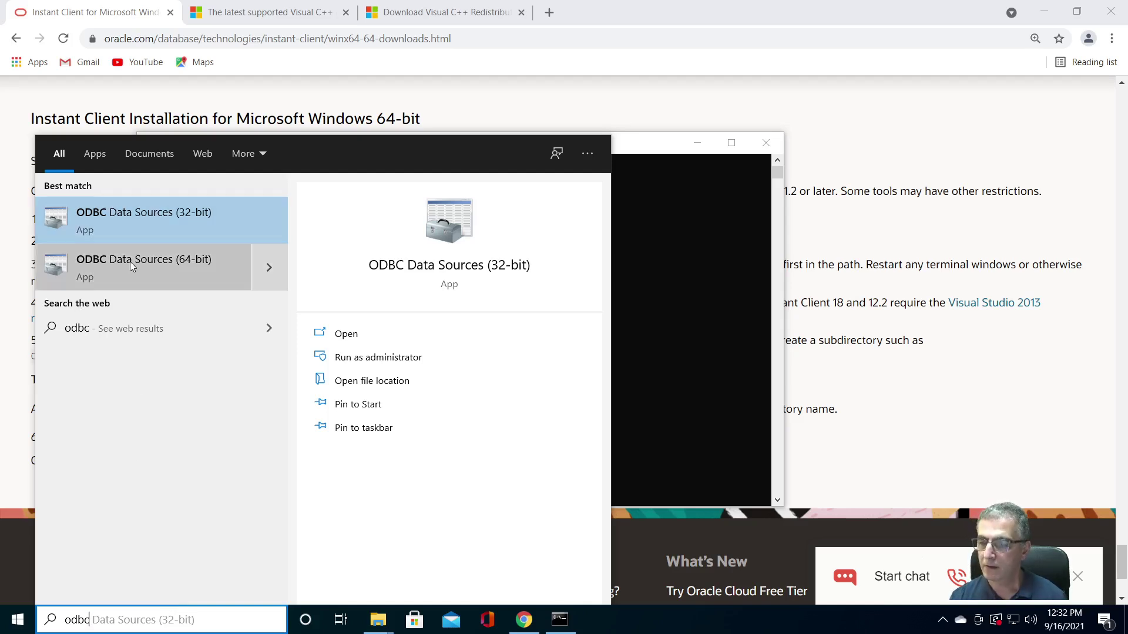
click(130, 262)
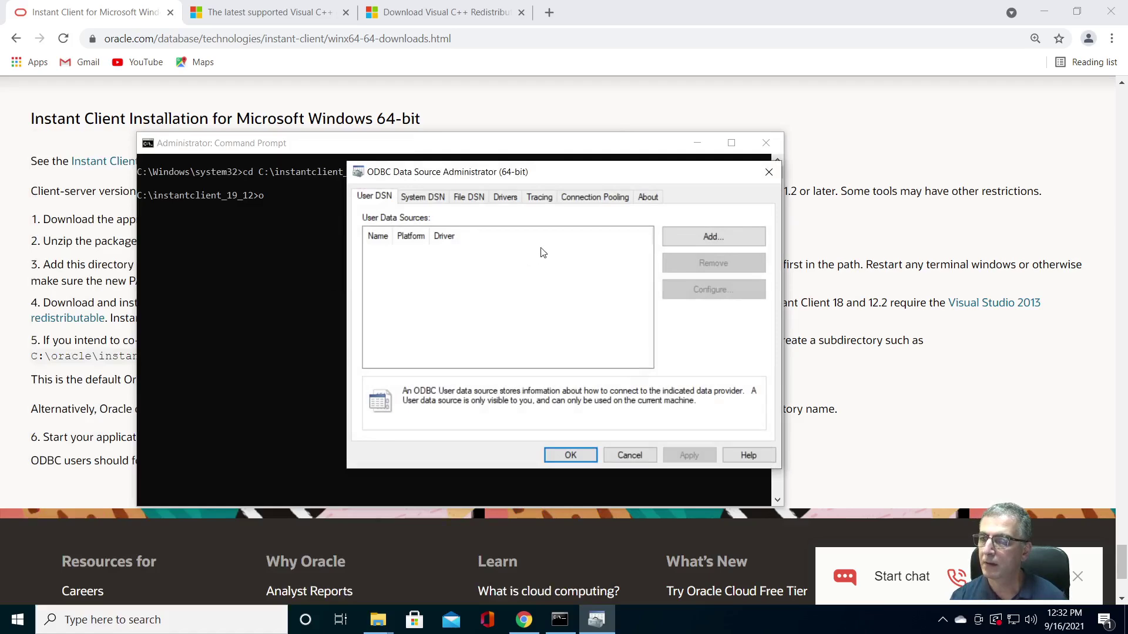
click(507, 201)
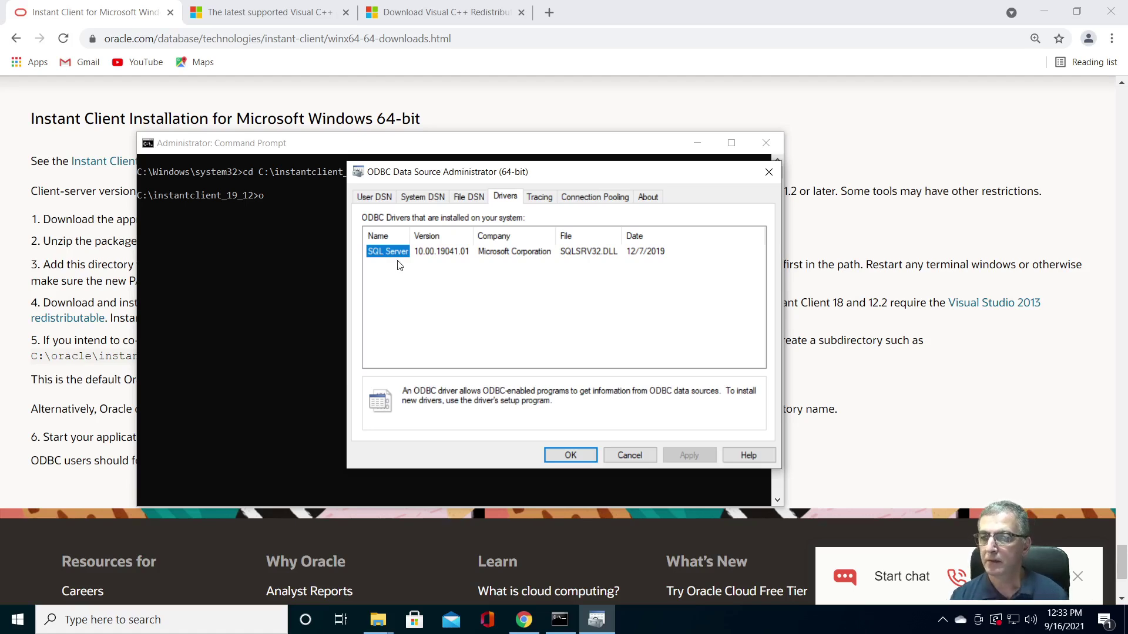
click(627, 456)
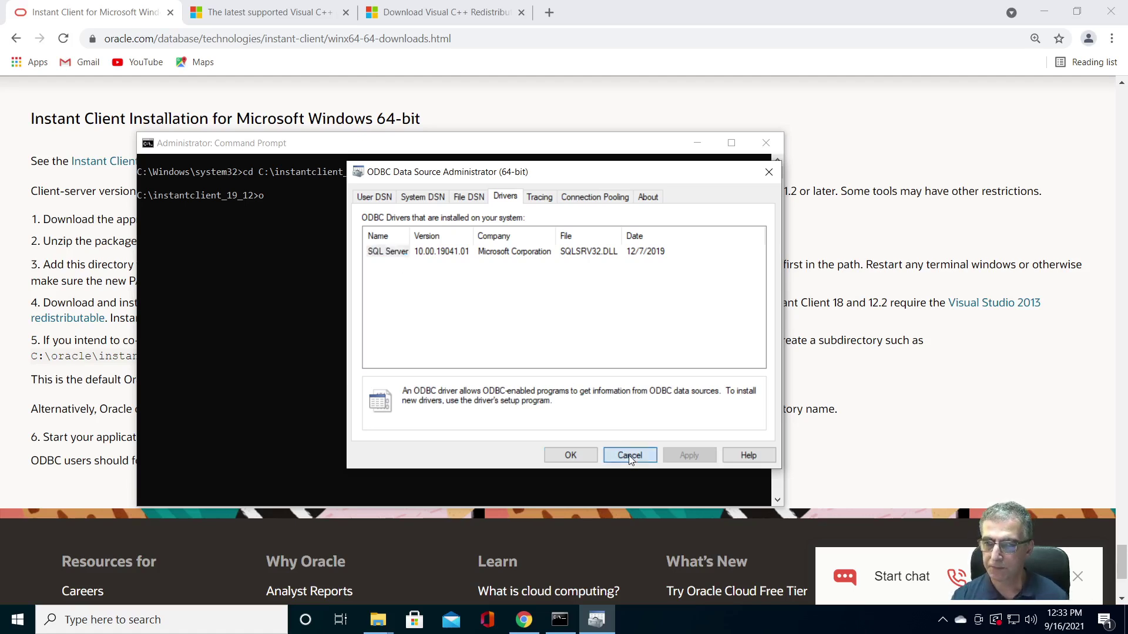
Step: Try to run odbc_install in the Command Prompt from C:\instantclient_19_12
click(313, 207)
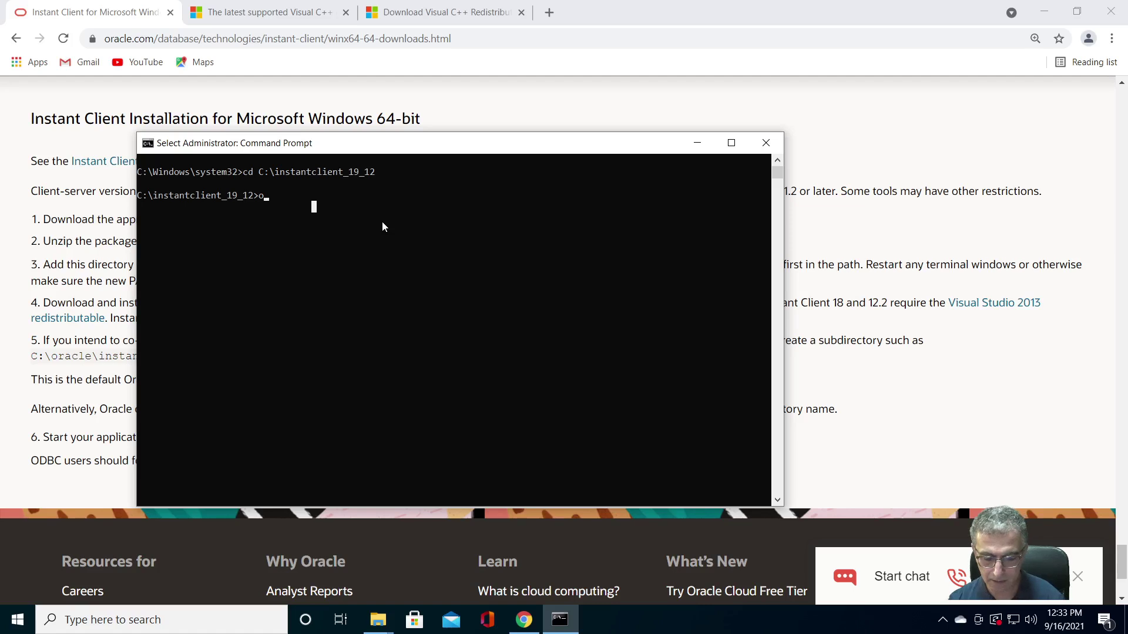
key(Tab)
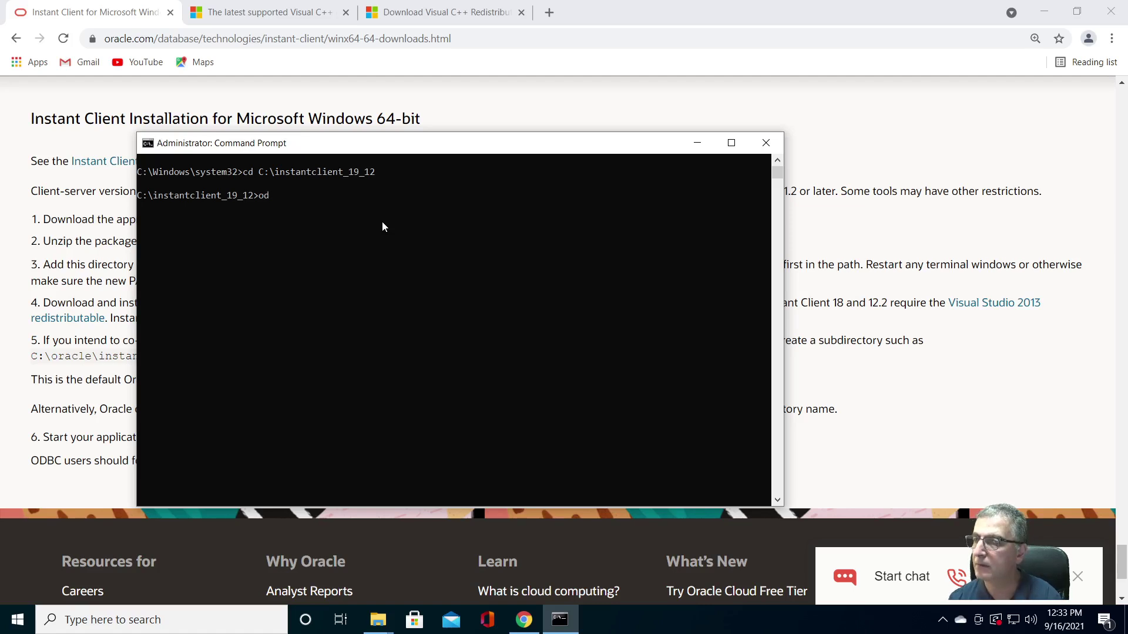
key(Tab)
key(Tab)
key(Tab)
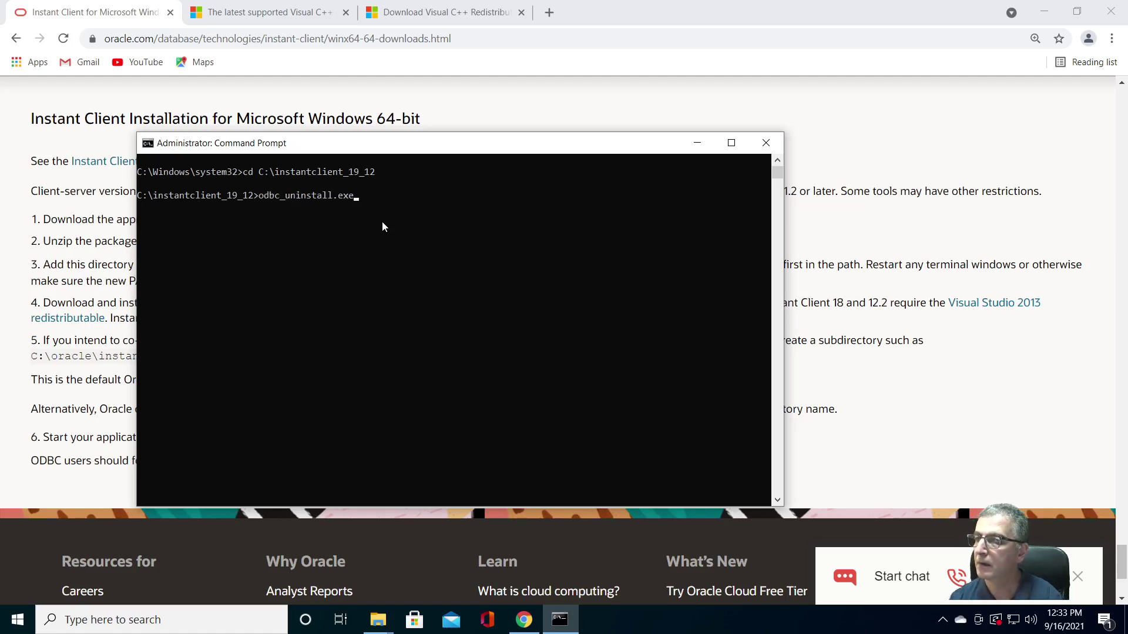
key(Tab)
key(Tab)
key(Tab)
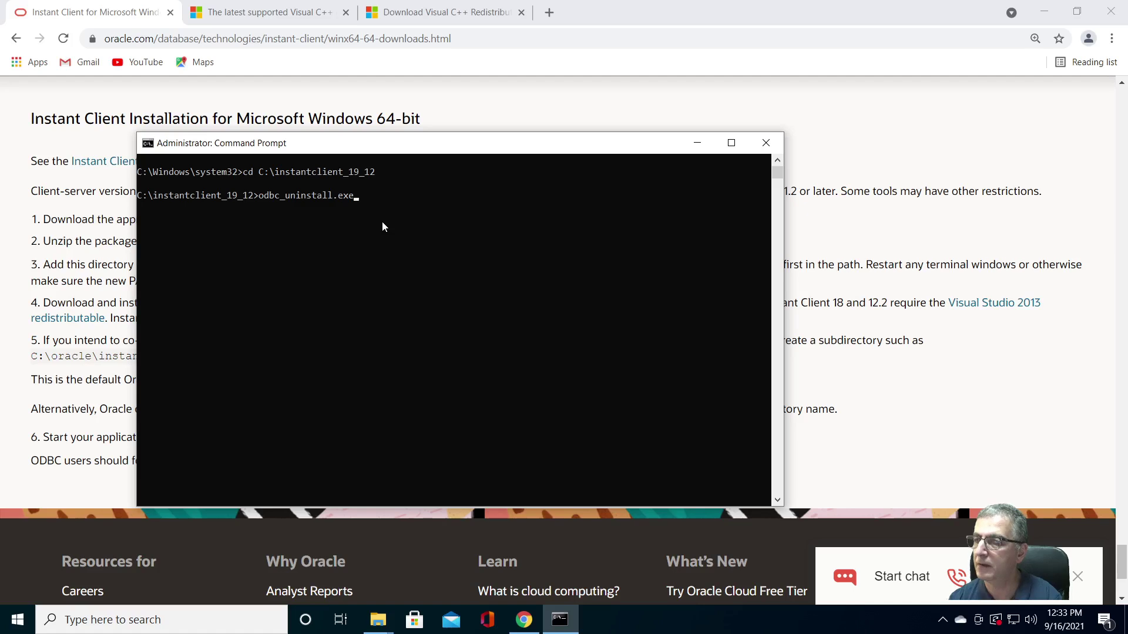
key(BackSpace)
key(BackSpace)
key(BackSpace)
key(BackSpace)
key(BackSpace)
key(BackSpace)
key(BackSpace)
key(BackSpace)
key(BackSpace)
key(BackSpace)
key(BackSpace)
key(BackSpace)
key(BackSpace)
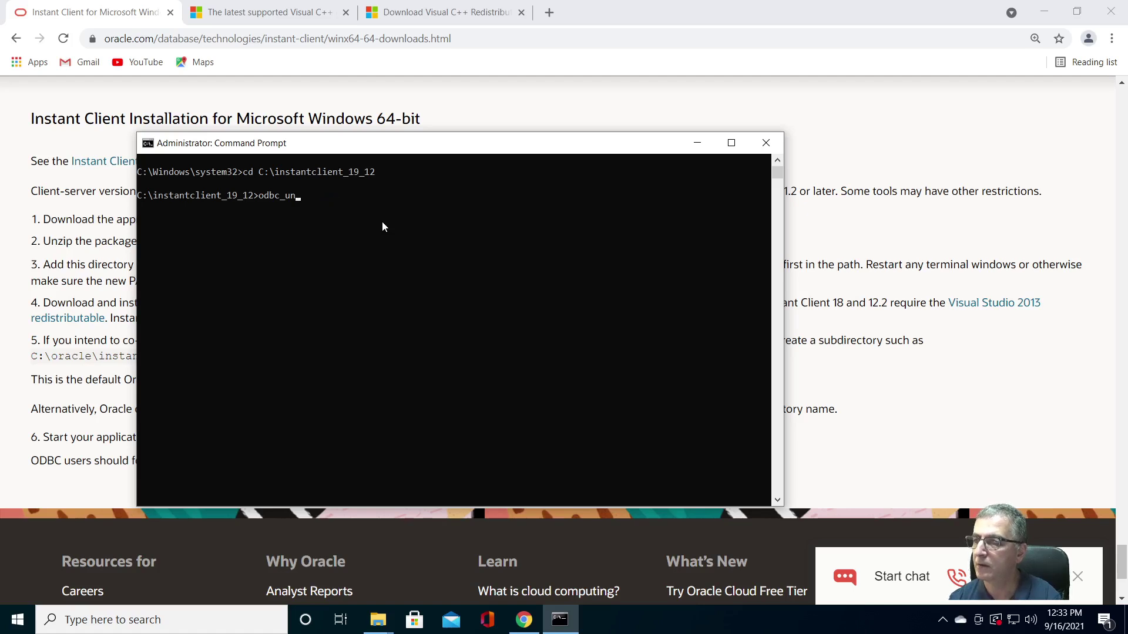
text(ins)
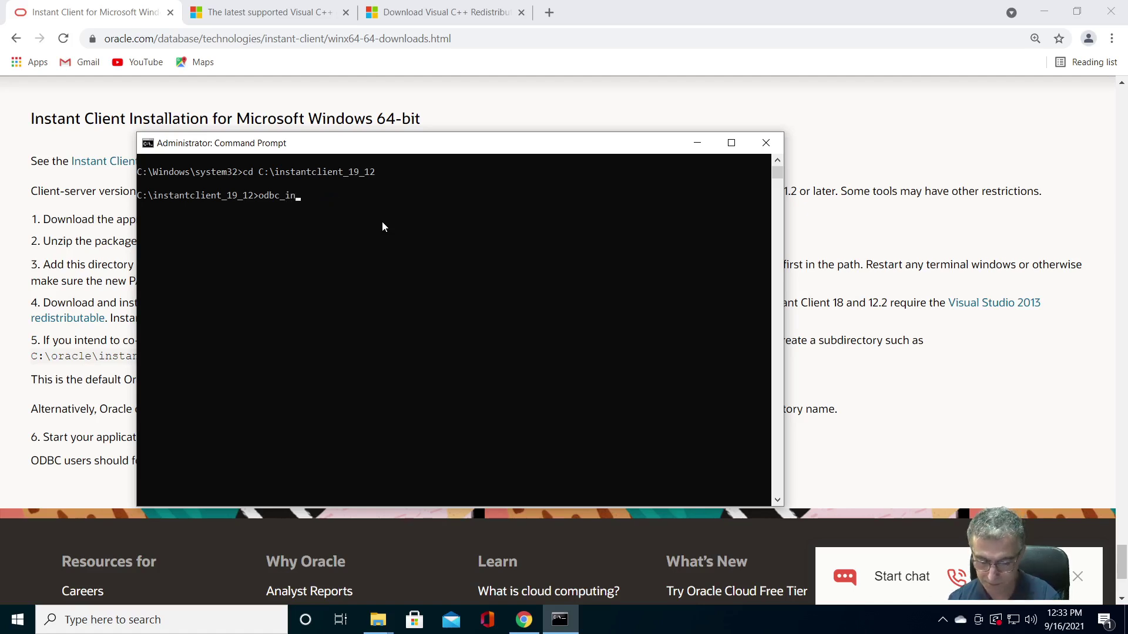
text(ta)
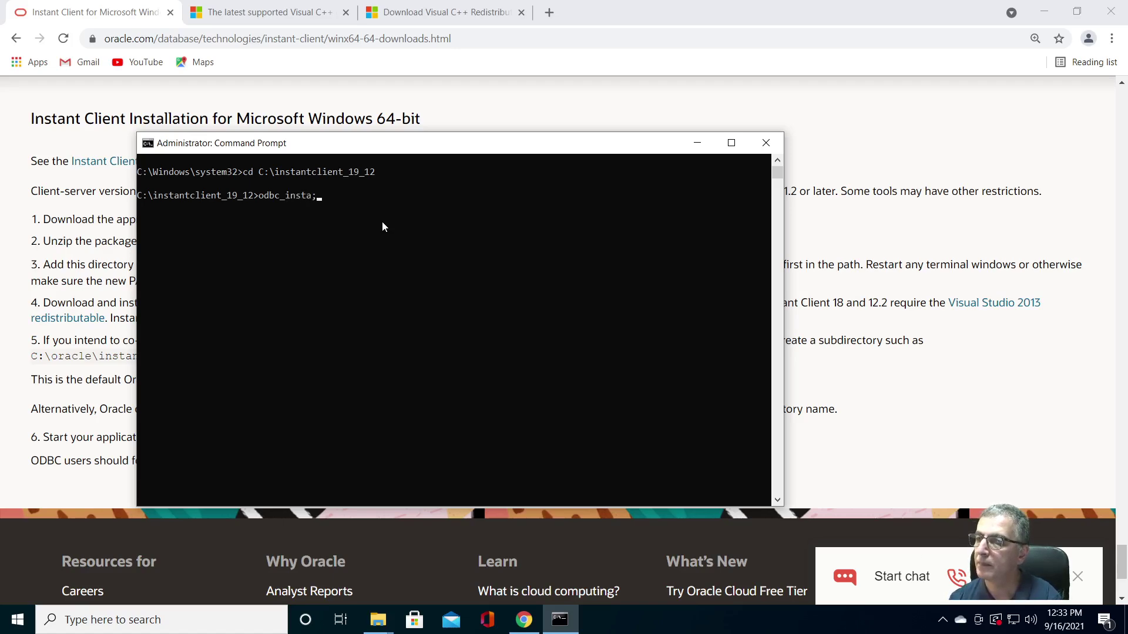
key(BackSpace)
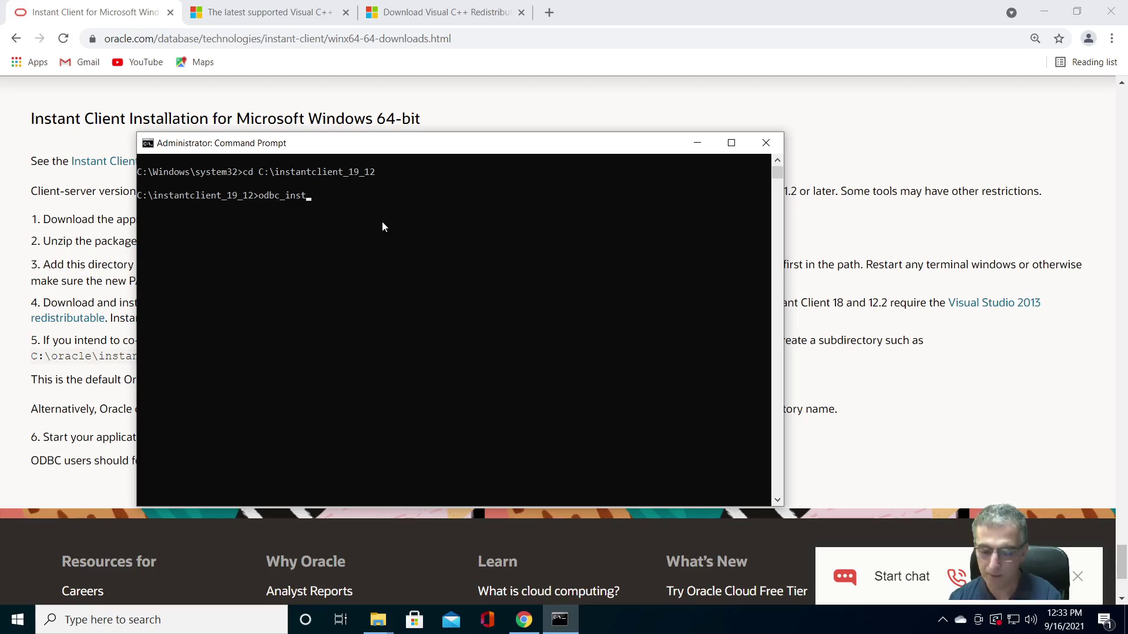
text(all)
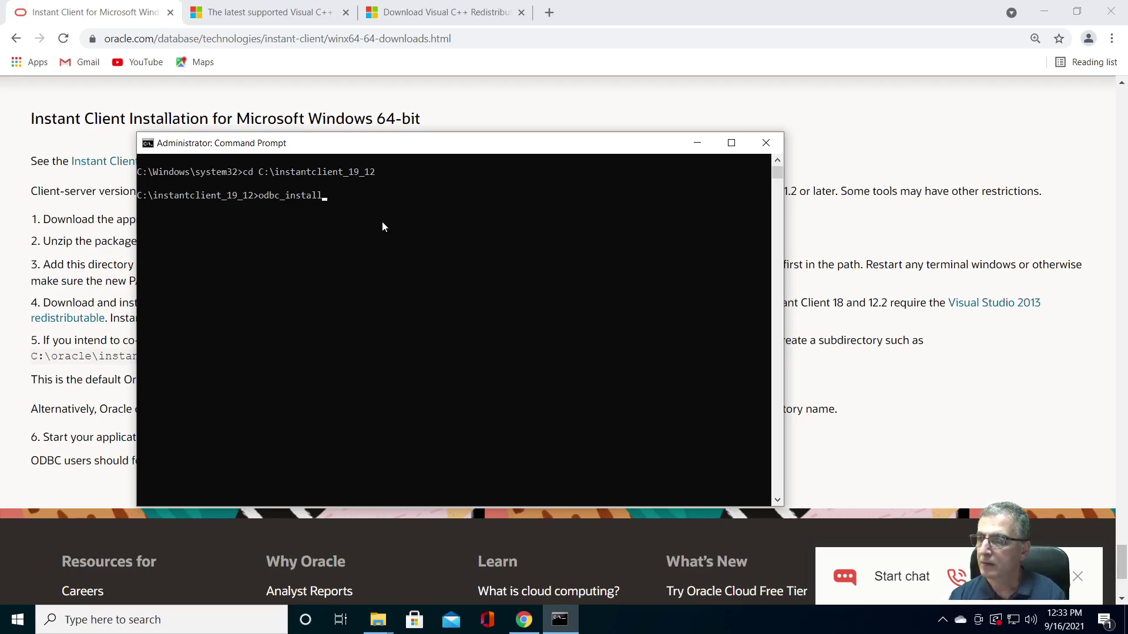
key(Return)
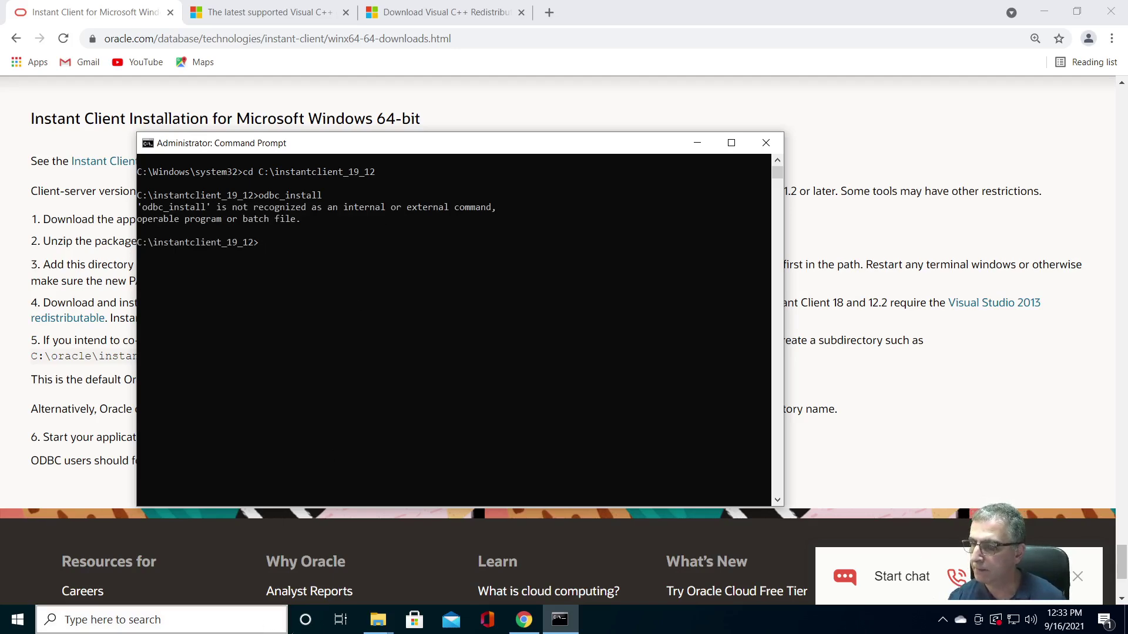
Step: Switch to File Explorer and look through C:\instantclient_19_12 for the ODBC install executable
click(381, 622)
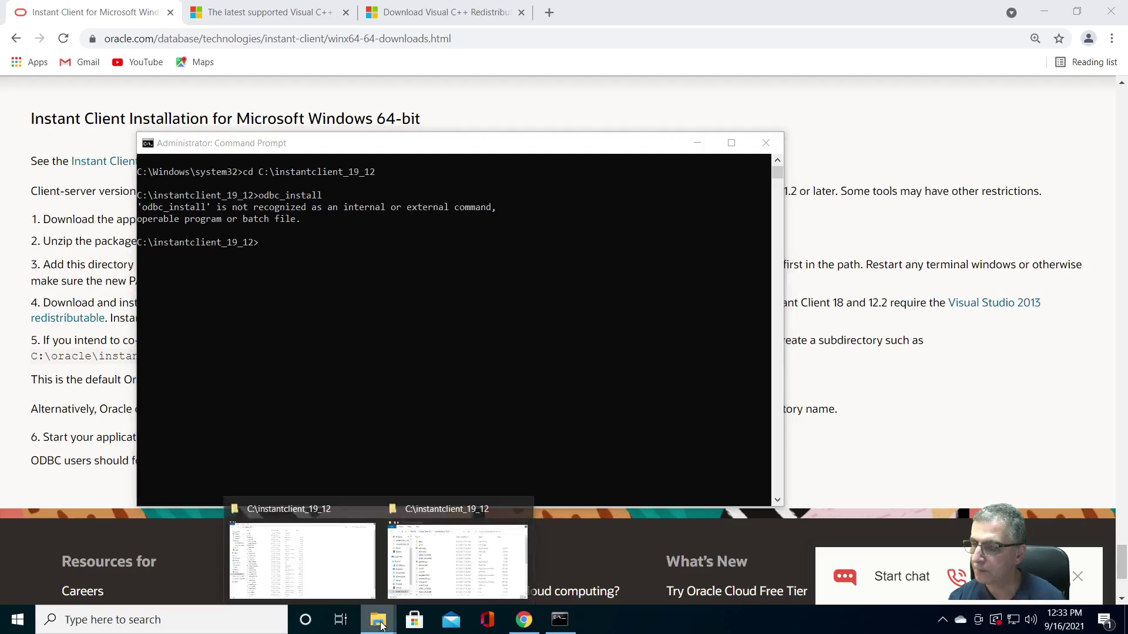
click(302, 559)
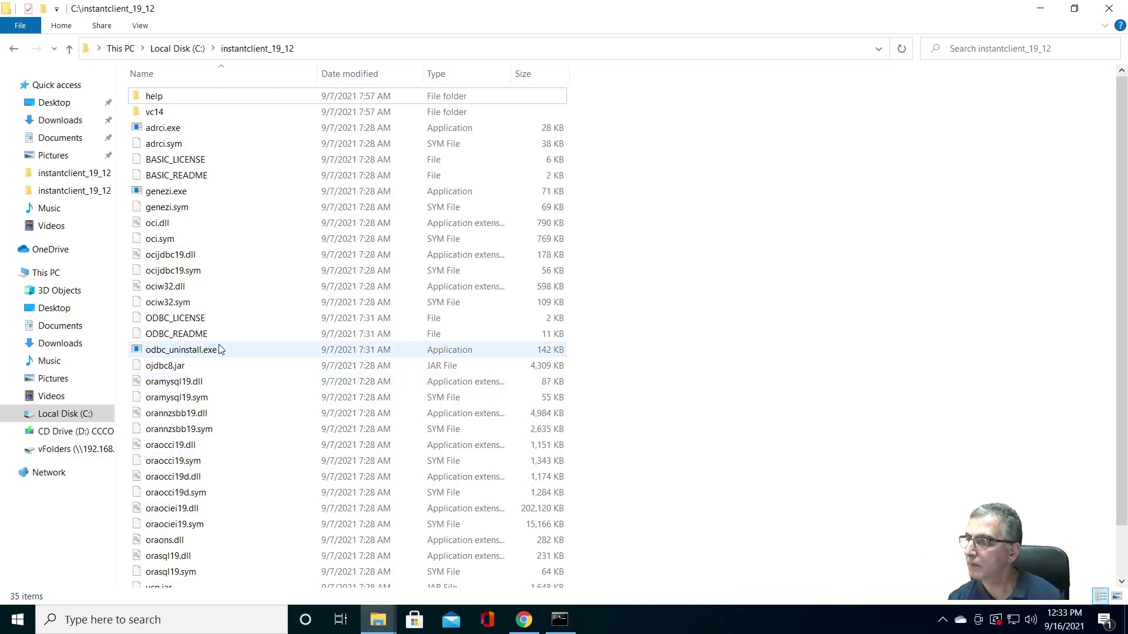
scroll(221, 350, down, 2)
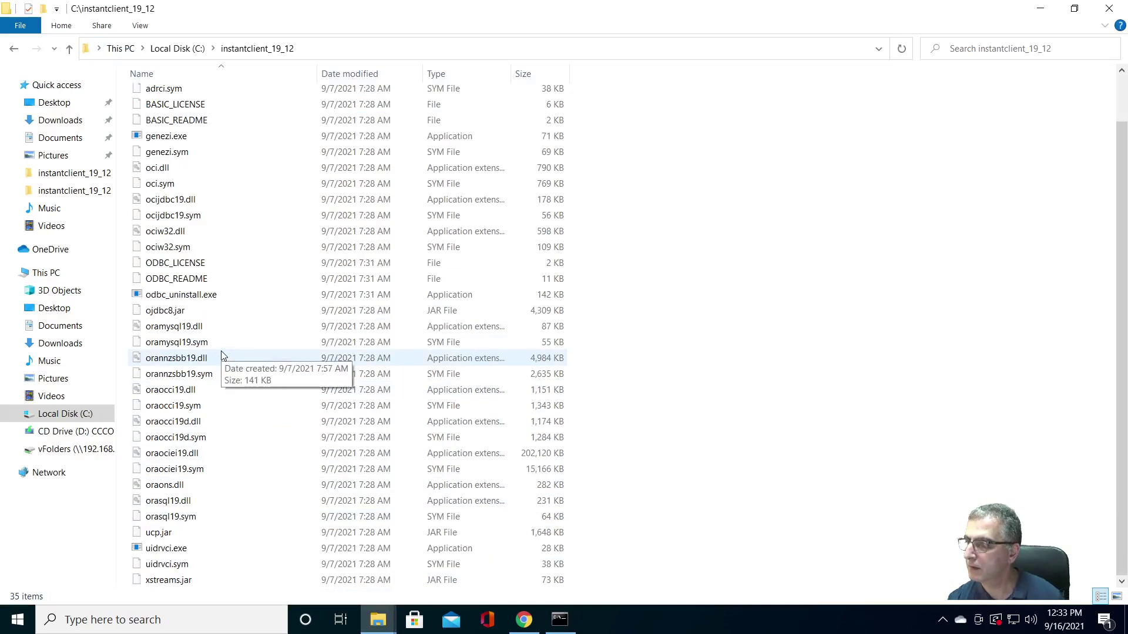
scroll(222, 356, up, 2)
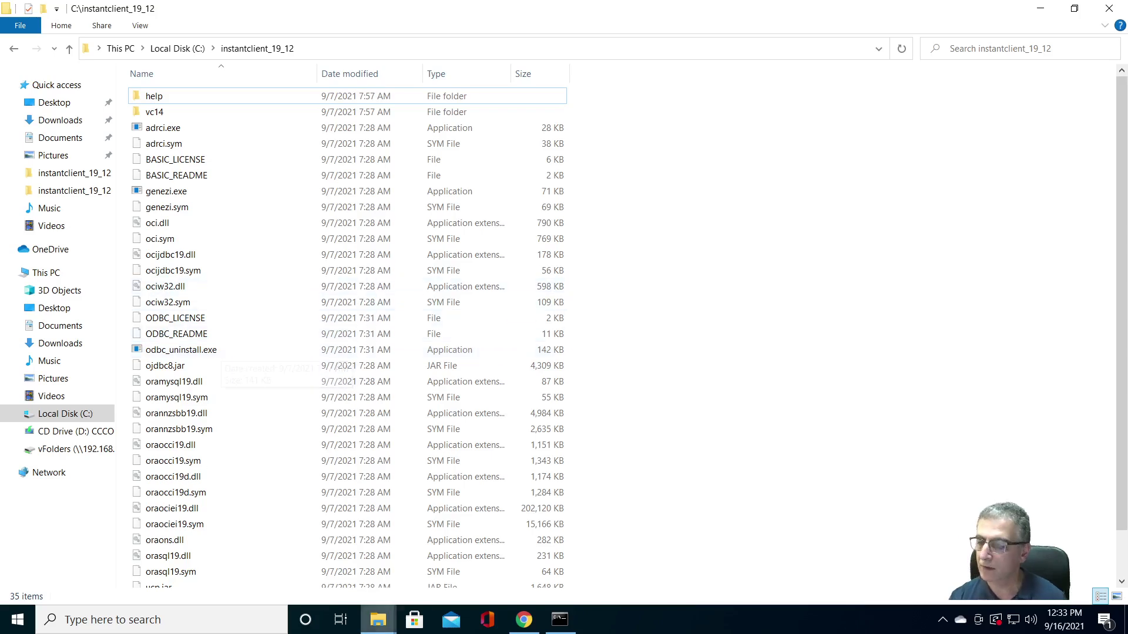
Step: In the second File Explorer window, open the instantclient_19_12 folder inside Downloads\instantclient-odbc-windows.x64-19.12.0.0.0dbru
click(379, 621)
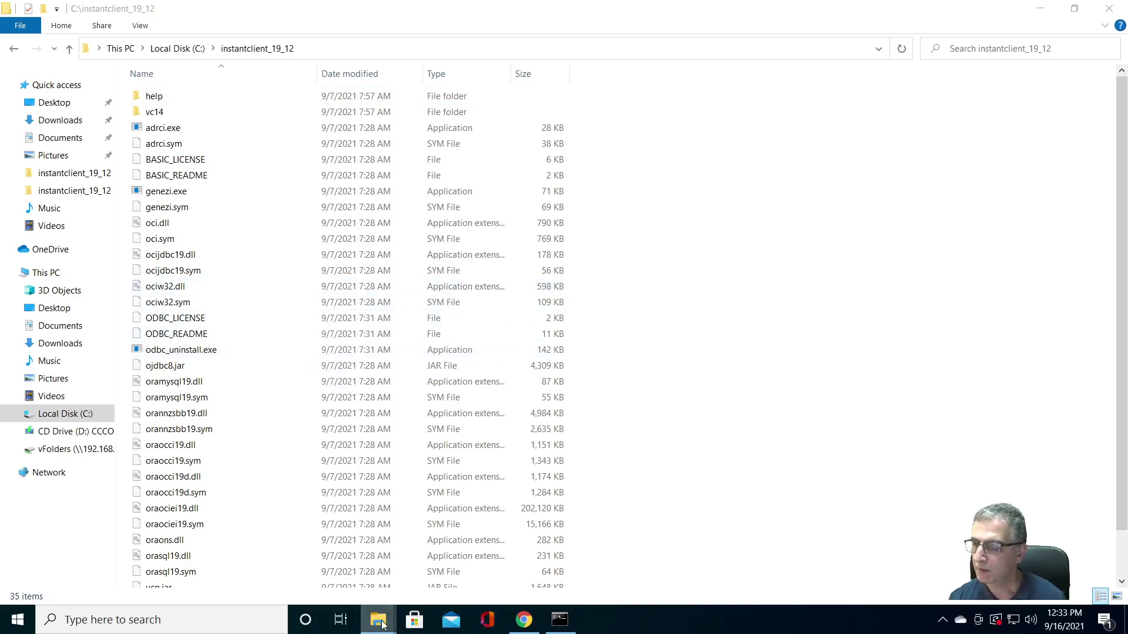
click(412, 591)
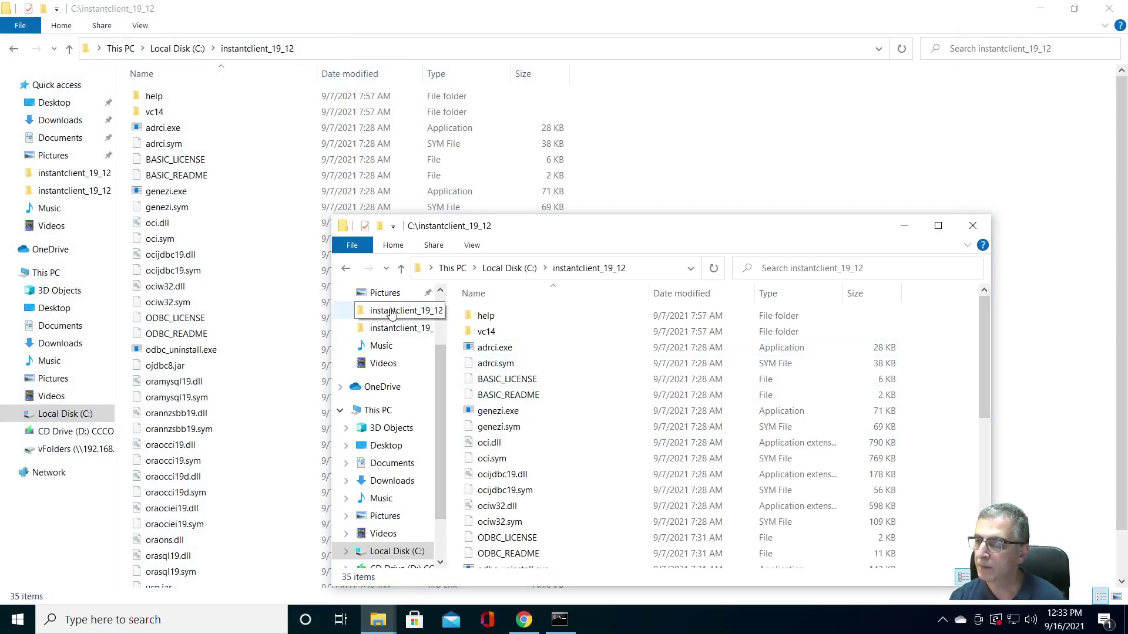
scroll(442, 385, up, 2)
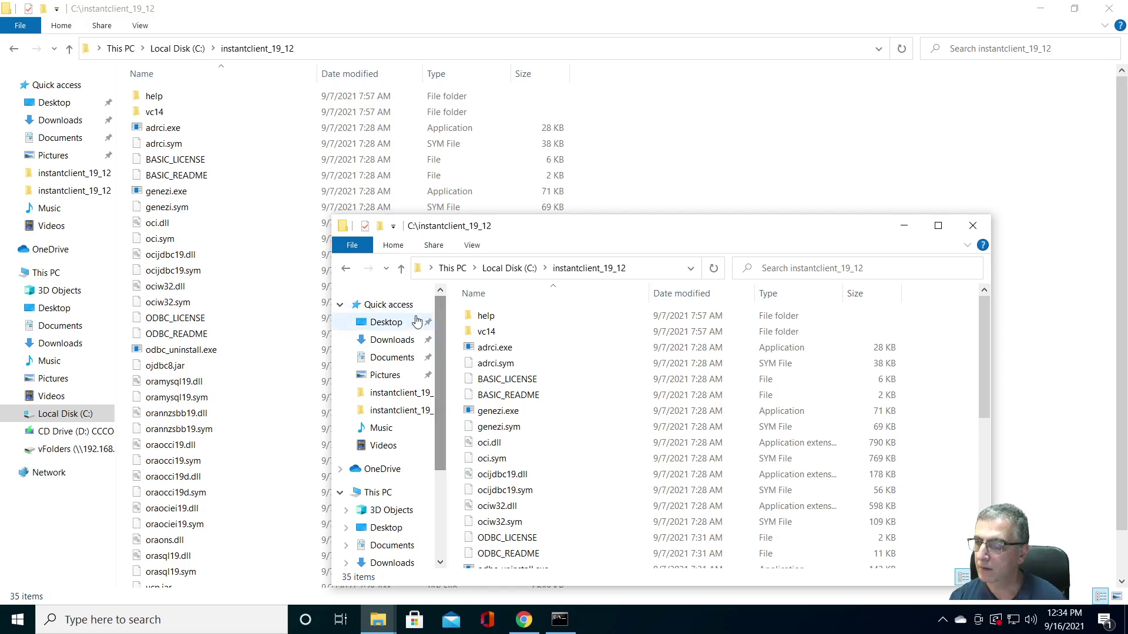
click(392, 342)
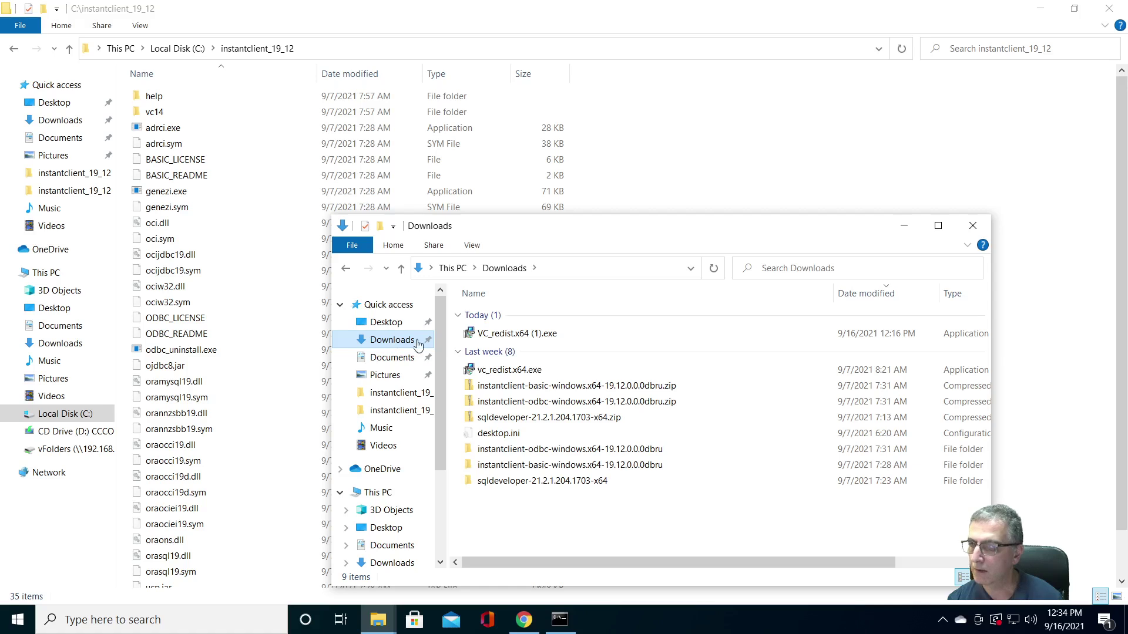
double_click(529, 452)
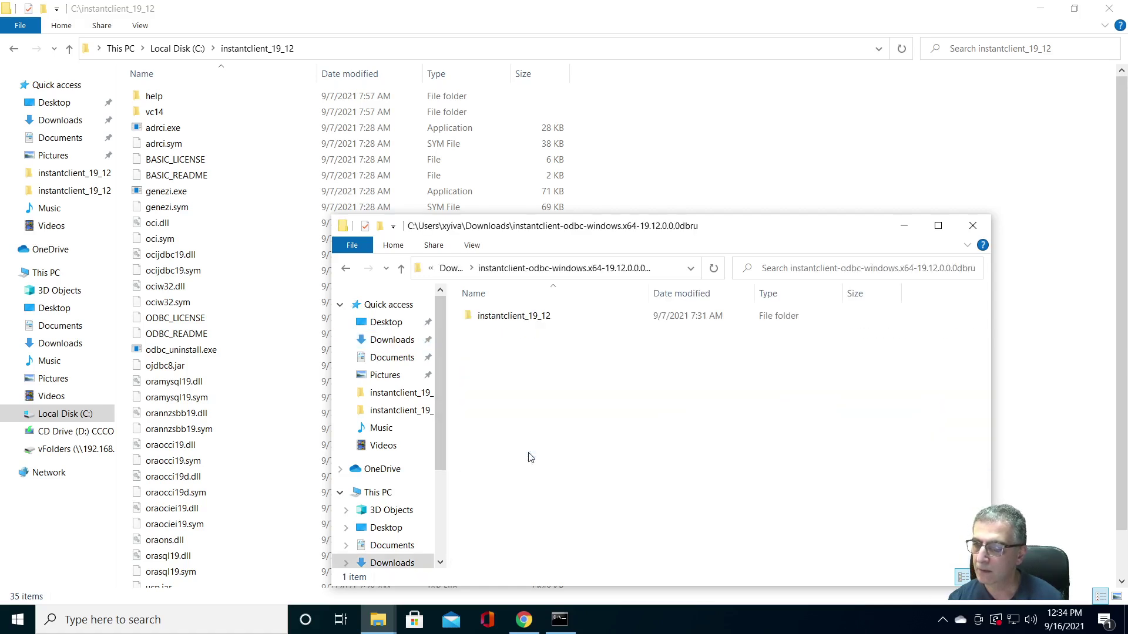
double_click(513, 317)
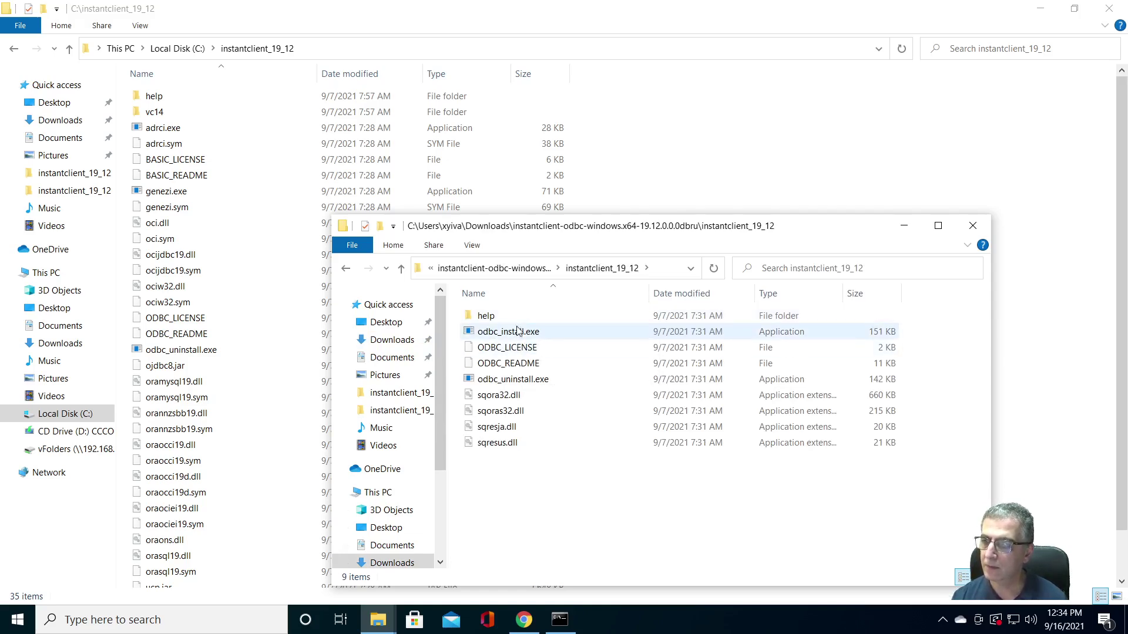
Step: Copy everything in the extracted ODBC package folder into C:\instantclient_19_12, merging all existing folders and replacing files with the same names
key(ctrl+a)
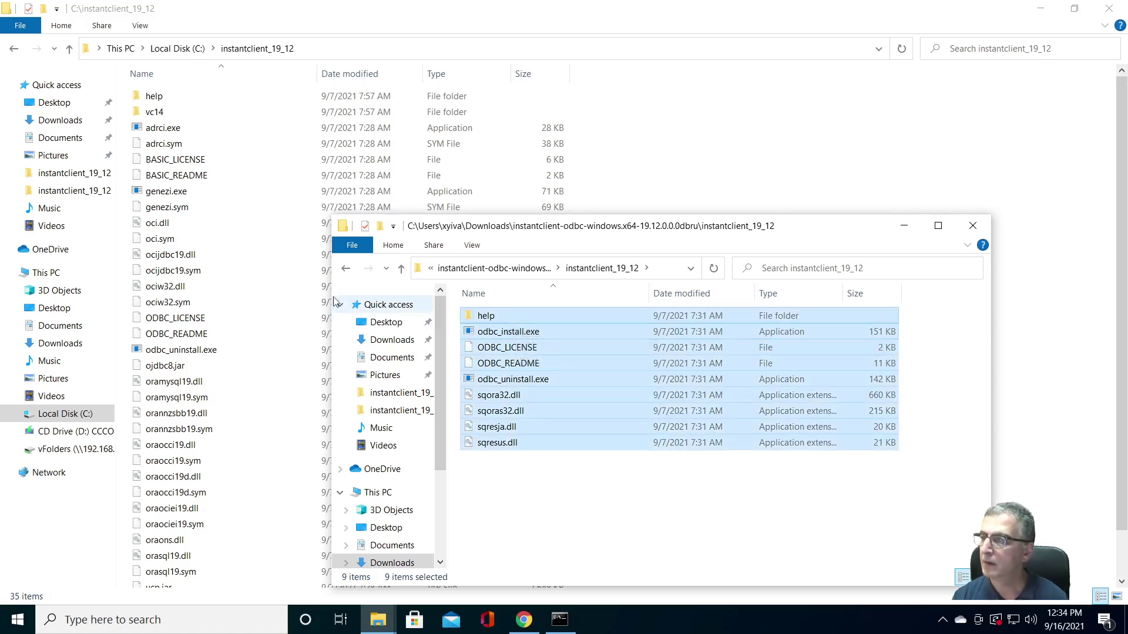
click(248, 96)
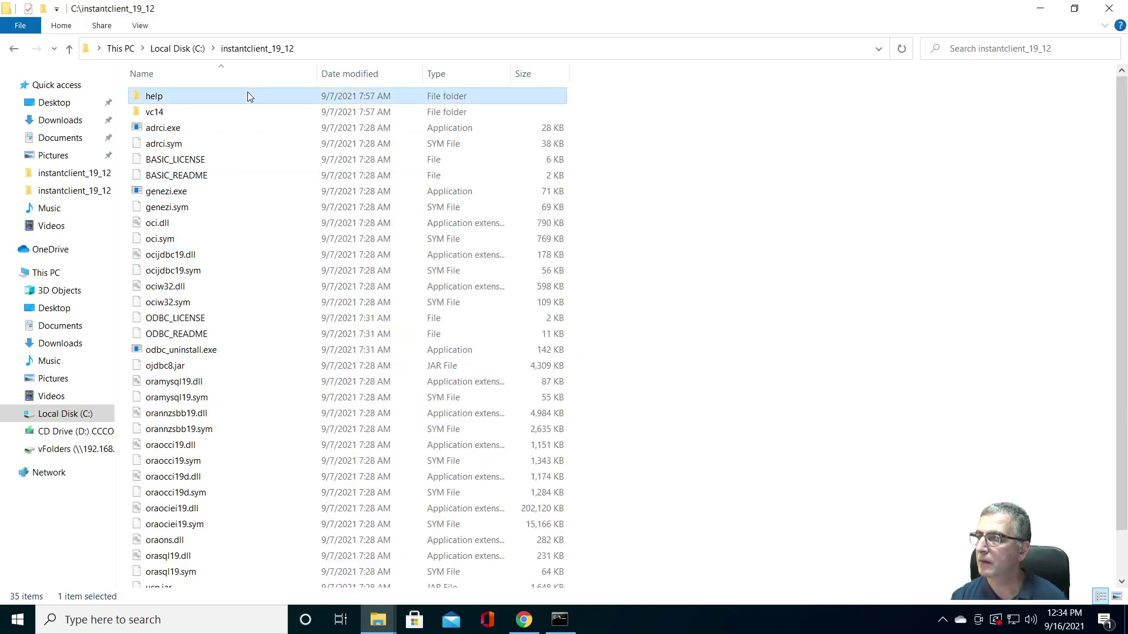
key(ctrl+v)
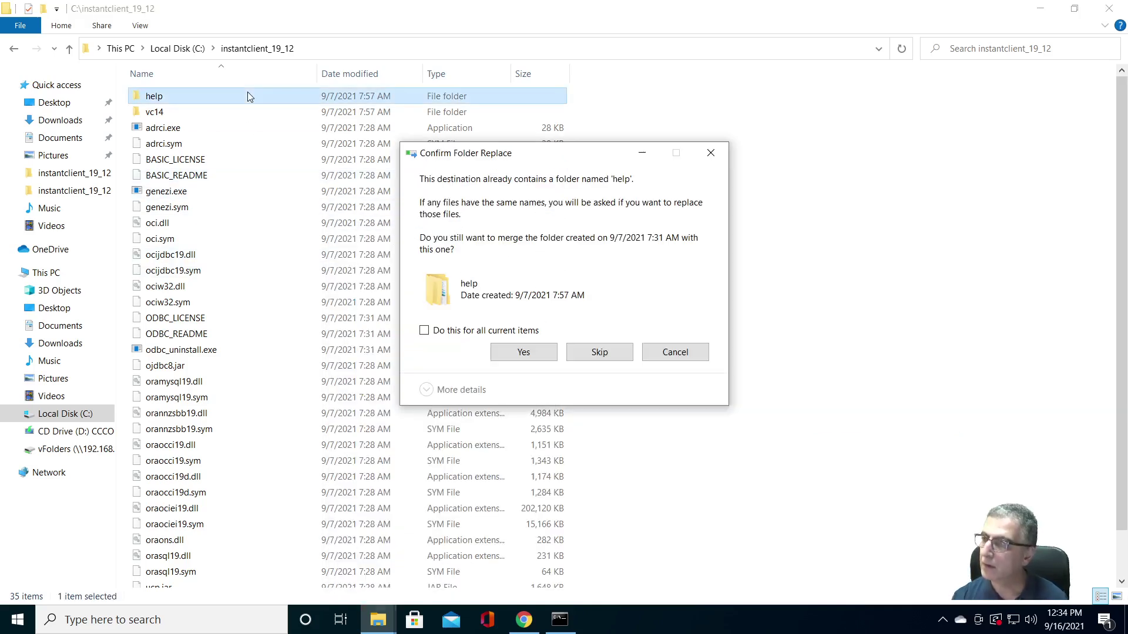
click(546, 357)
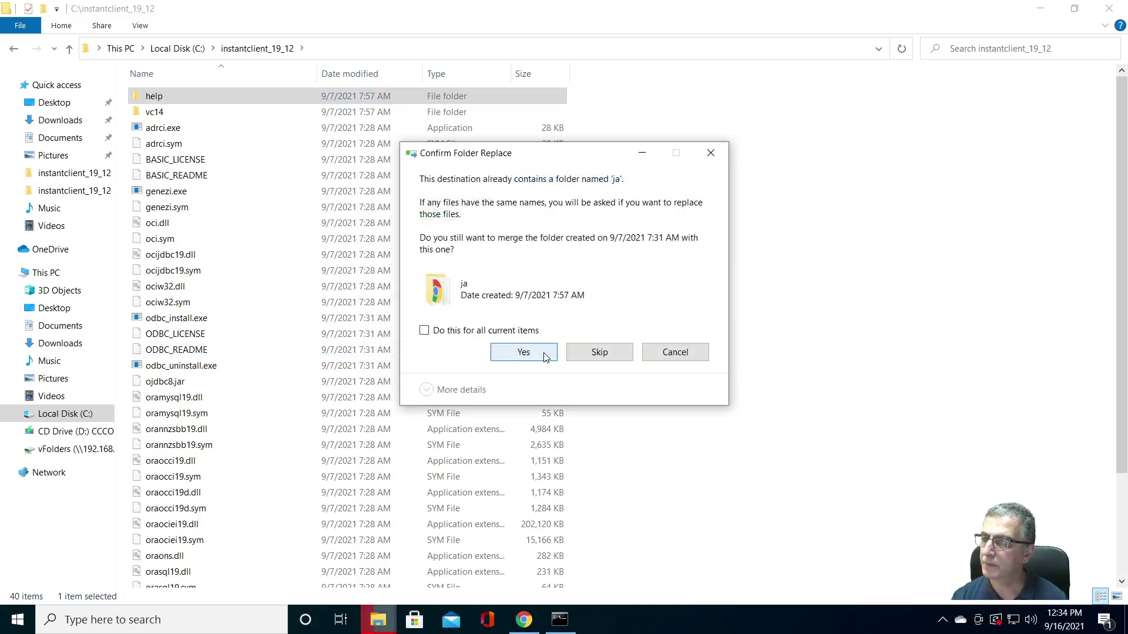
click(546, 357)
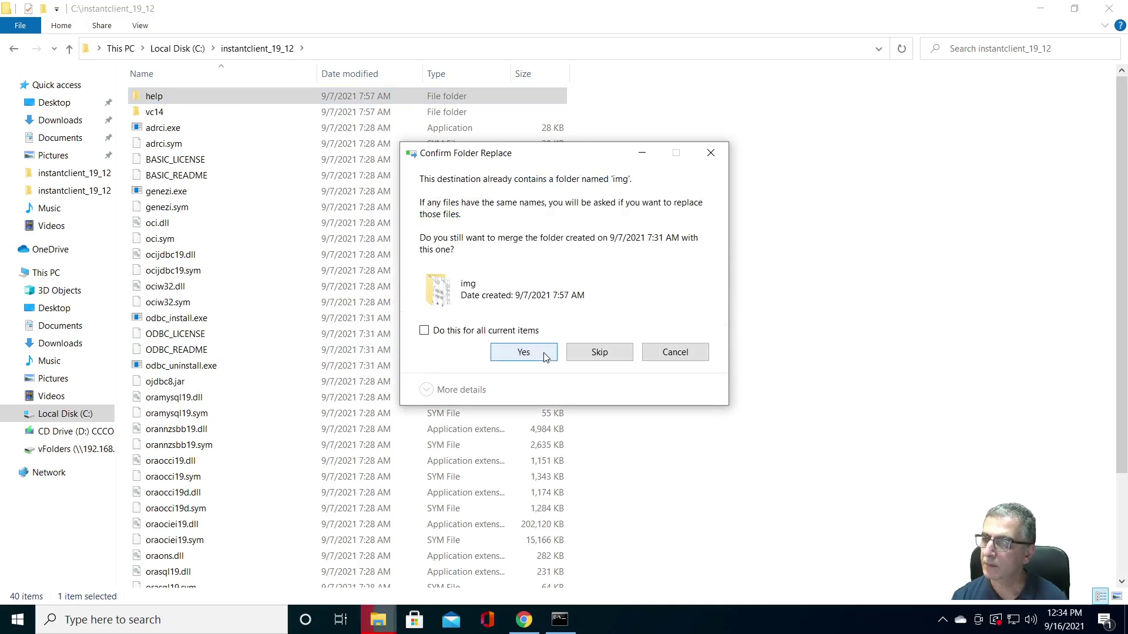
click(437, 329)
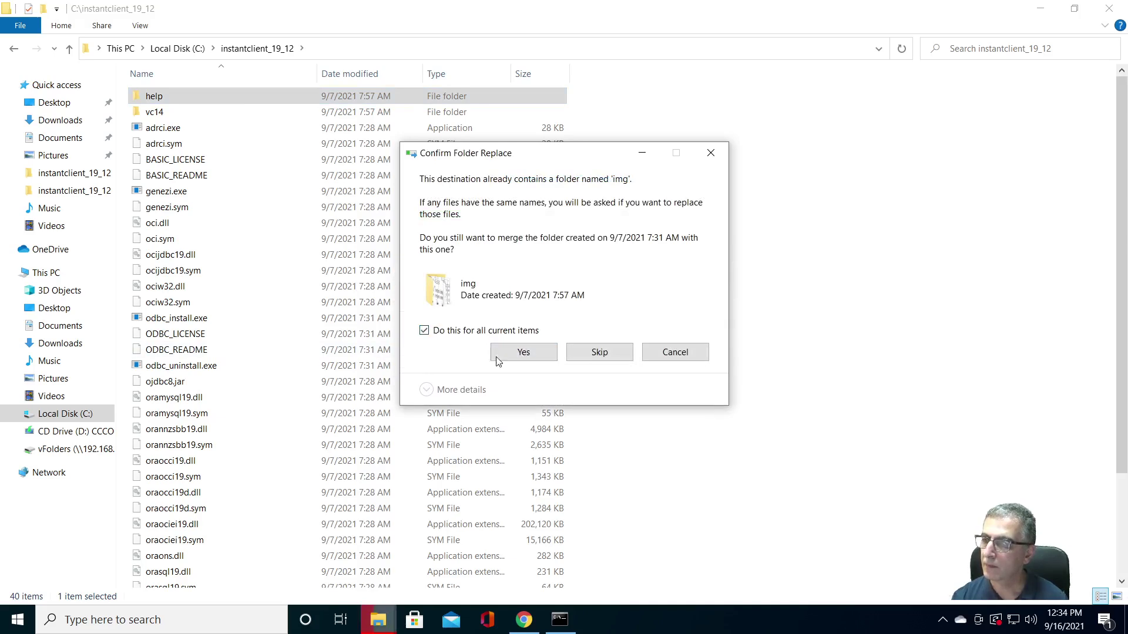
click(522, 358)
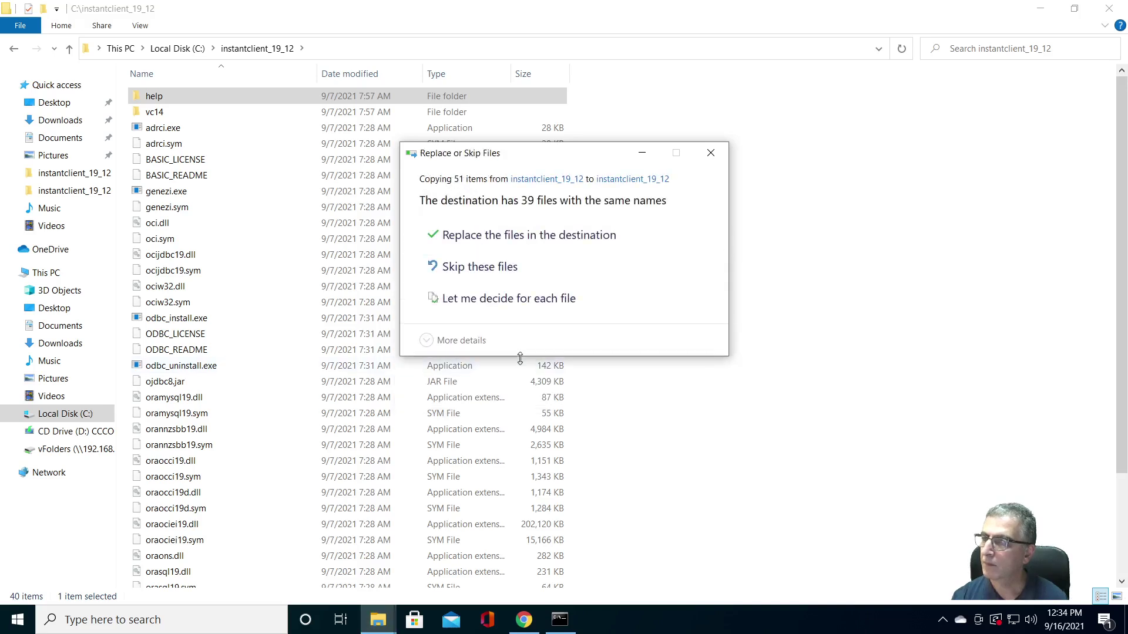
click(515, 236)
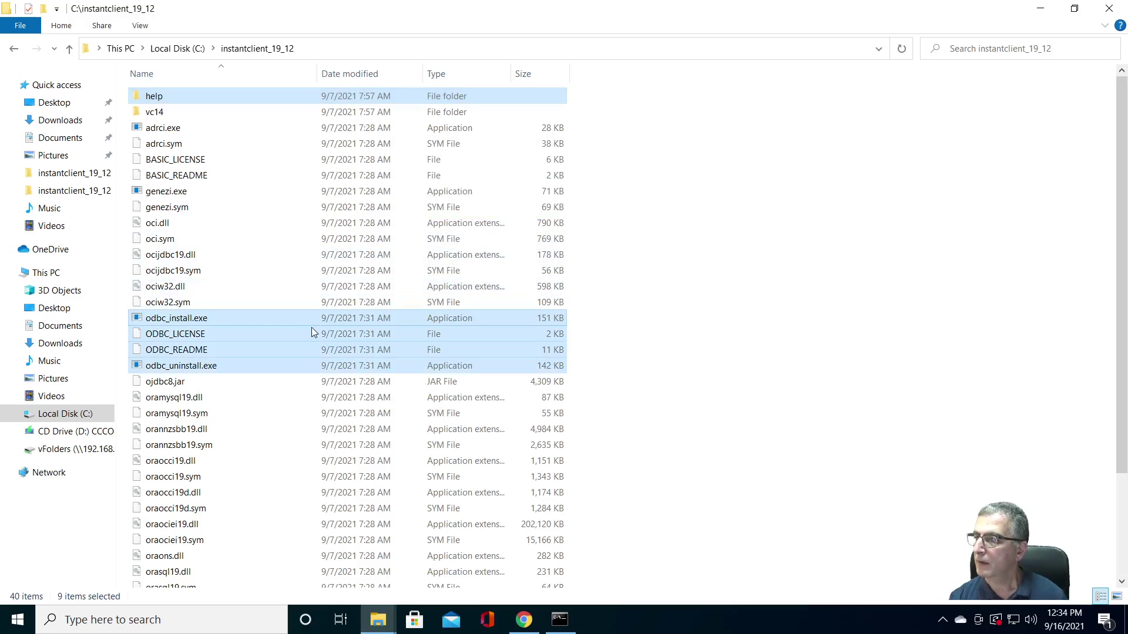
drag(191, 318, 378, 626)
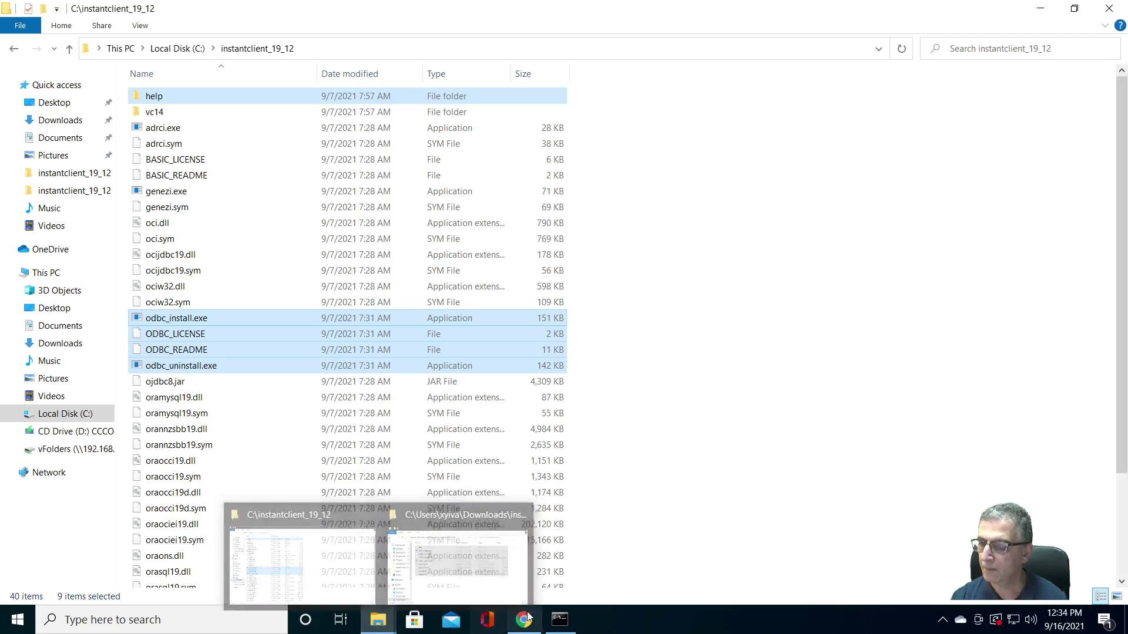
Step: Switch to the Command Prompt and run odbc_install.exe from C:\instantclient_19_12 to install the Oracle ODBC driver
click(573, 621)
click(446, 372)
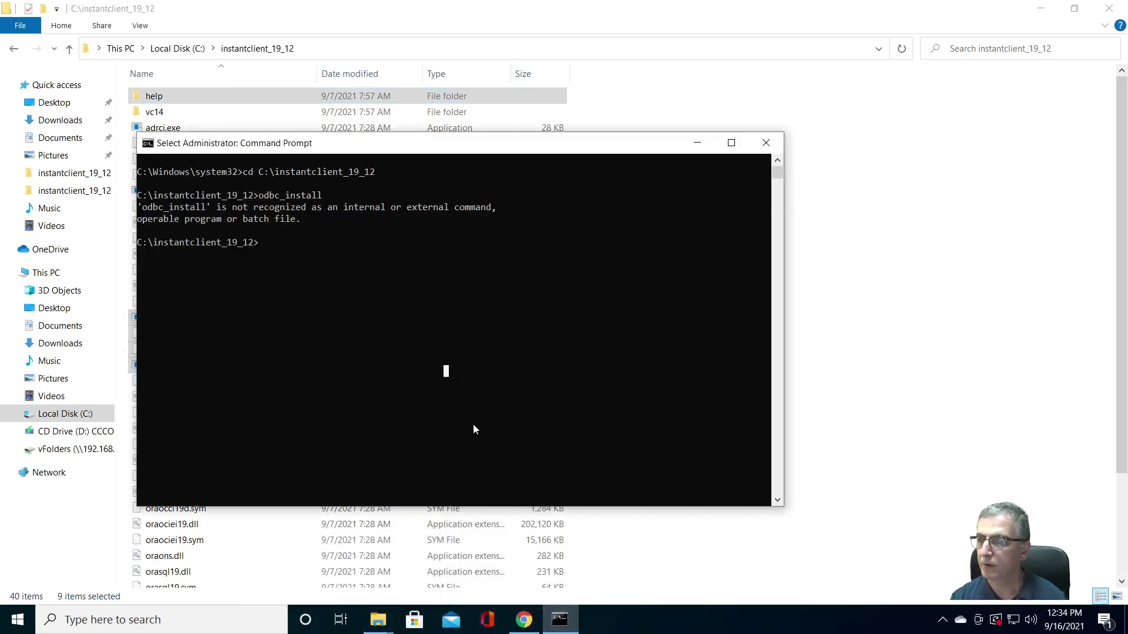
key(Escape)
key(Up)
text(.exe)
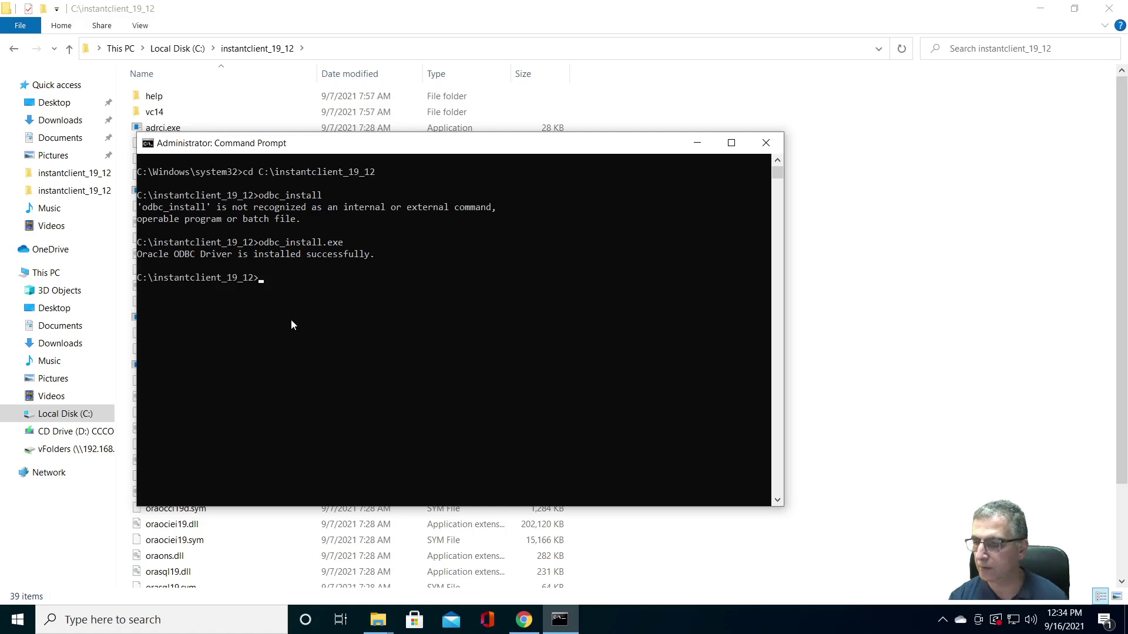
Step: Open ODBC Data Sources (64-bit) and check the installed drivers for the Oracle Instant Client entry
click(191, 624)
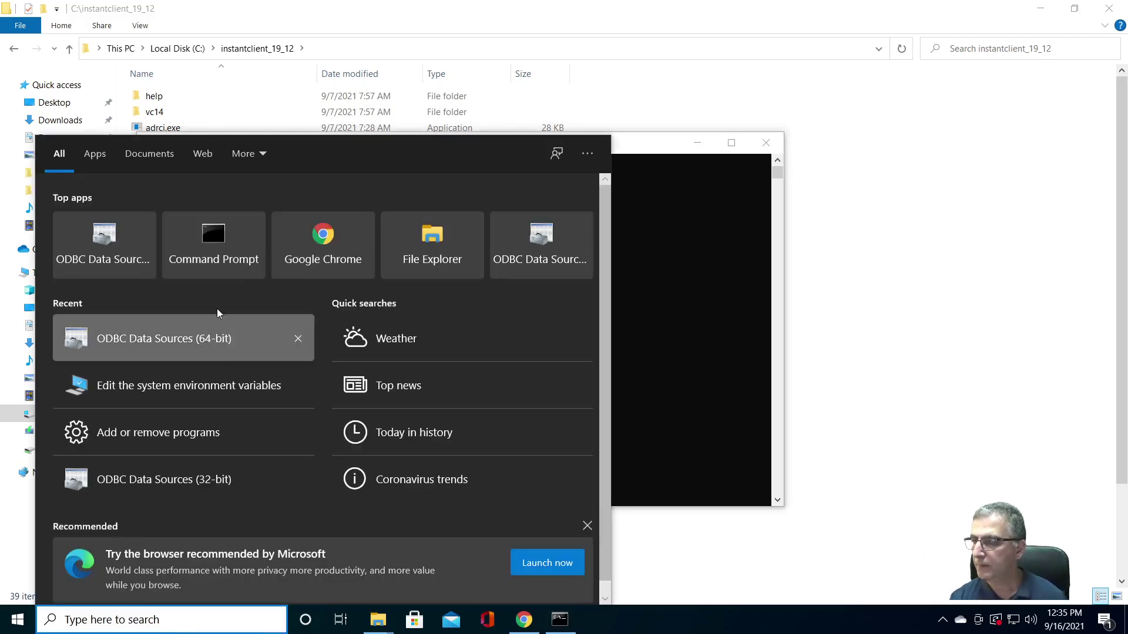
click(213, 339)
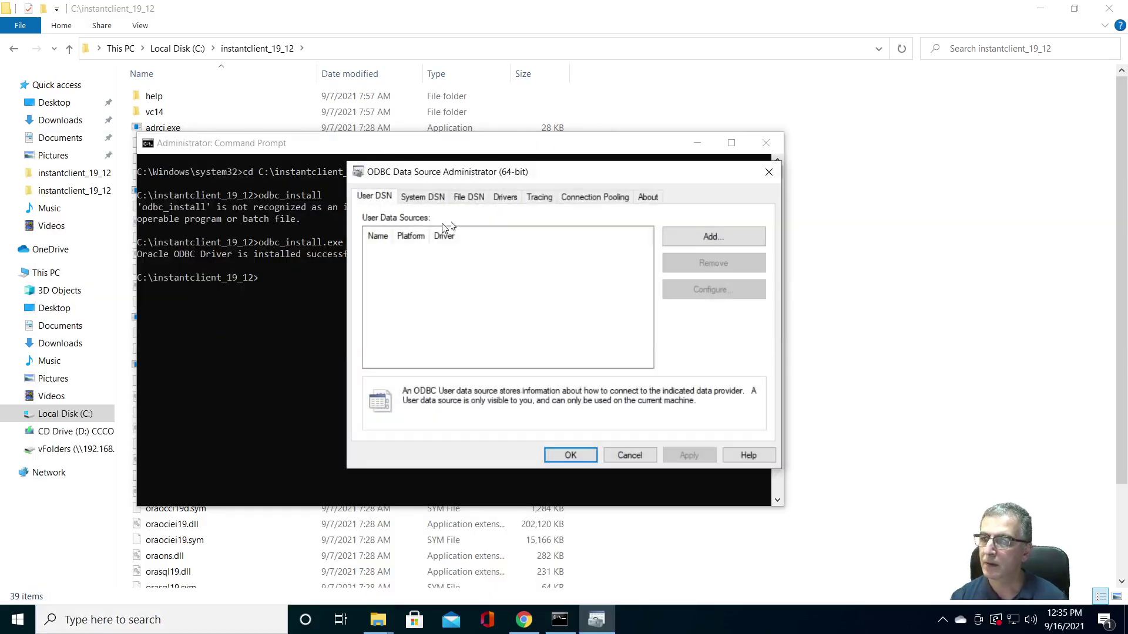
click(506, 197)
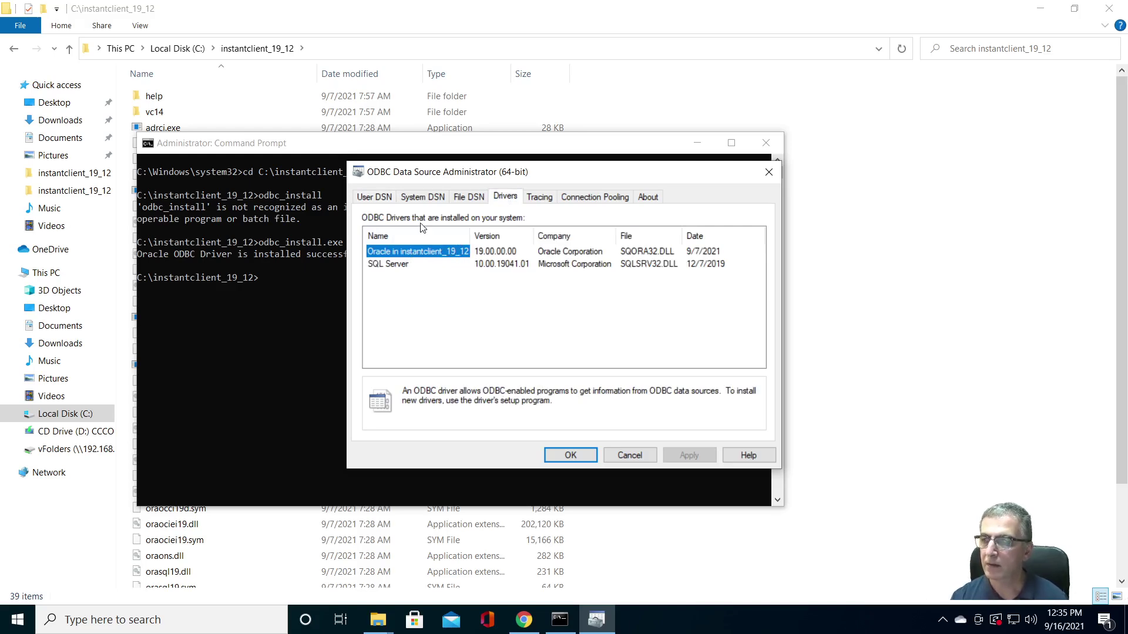
Step: View the new user data source configuration for the Oracle in instantclient_19_12 driver, and close it, the ODBC administrator and the Command Prompt
click(381, 200)
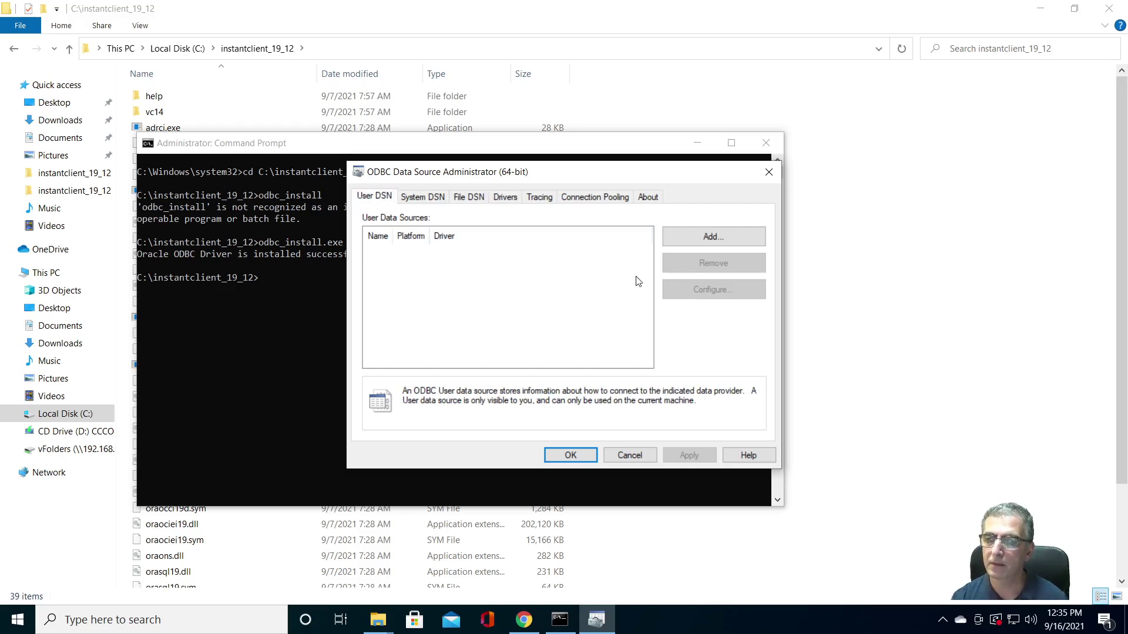
click(721, 238)
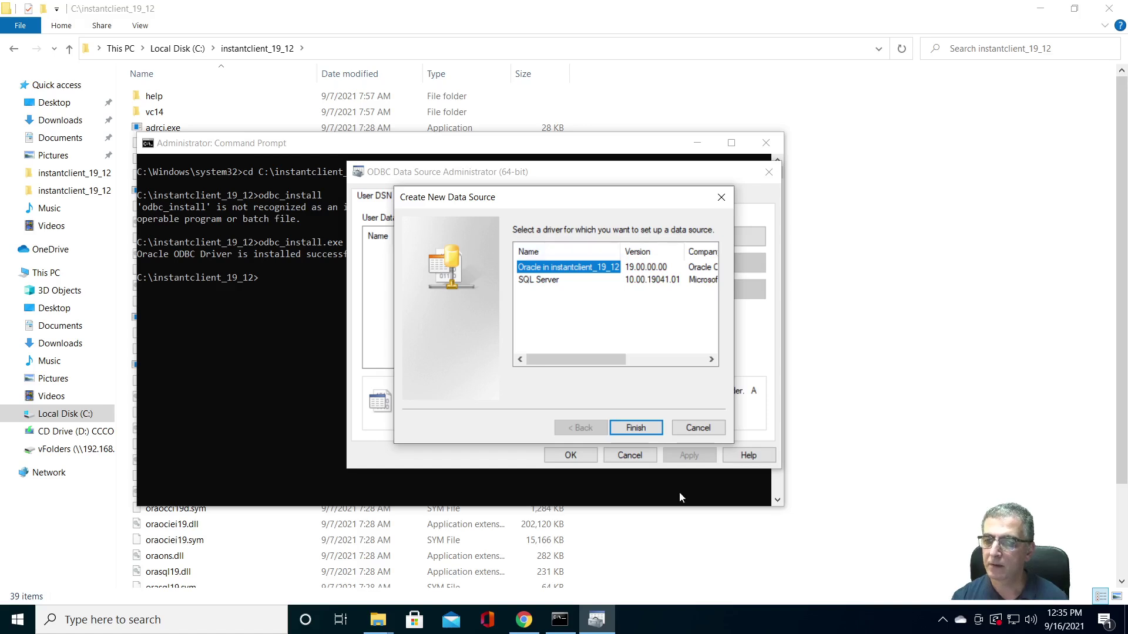
click(639, 426)
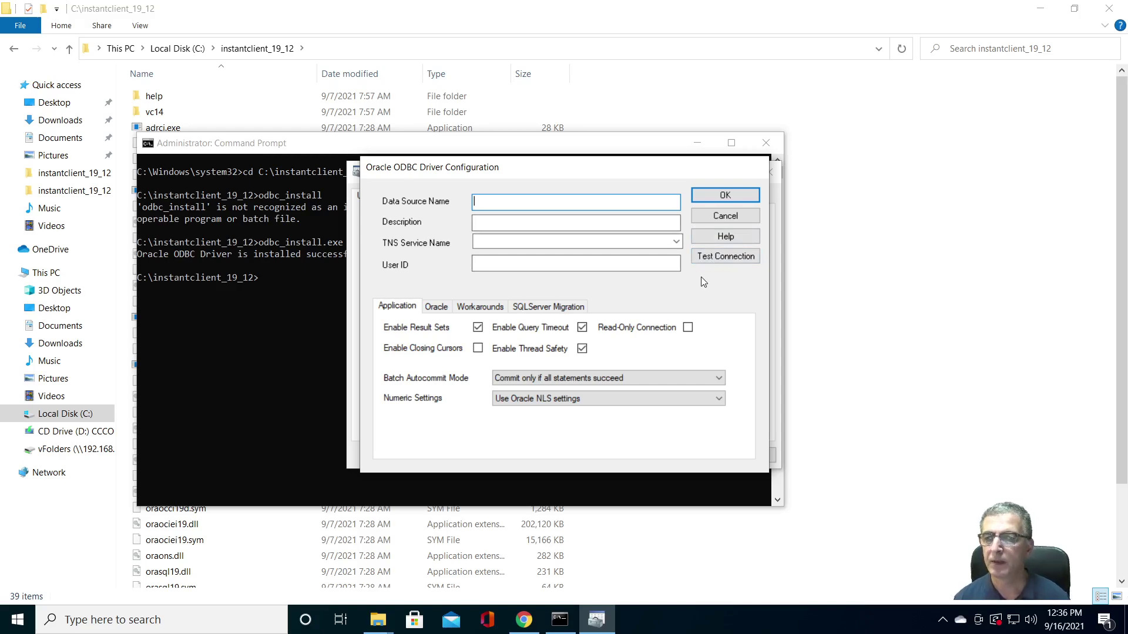
click(731, 199)
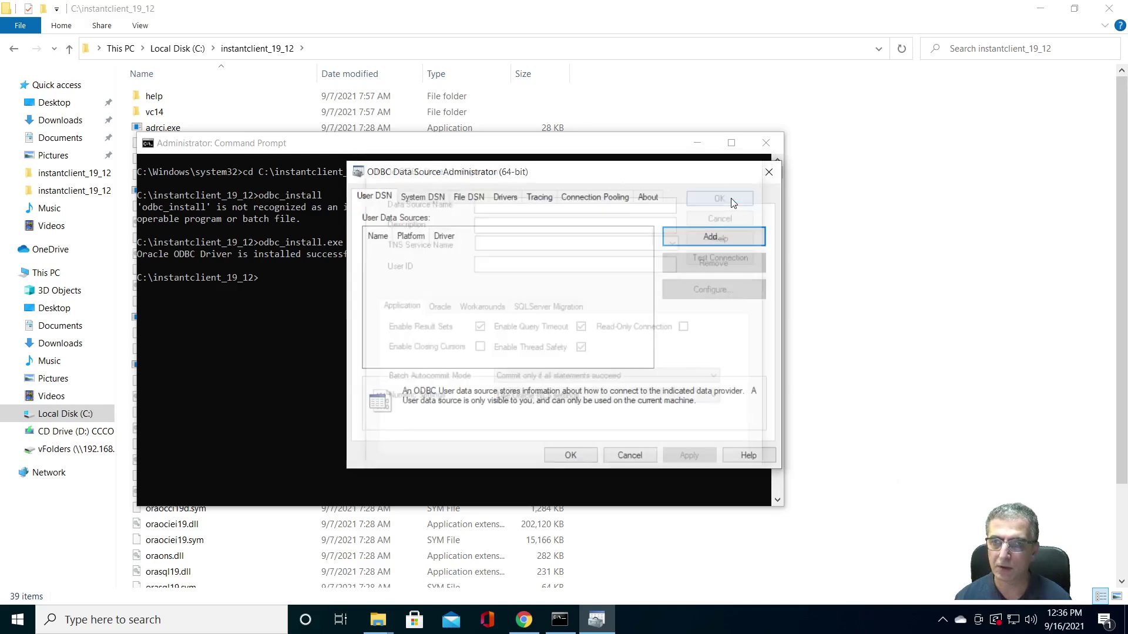
click(639, 454)
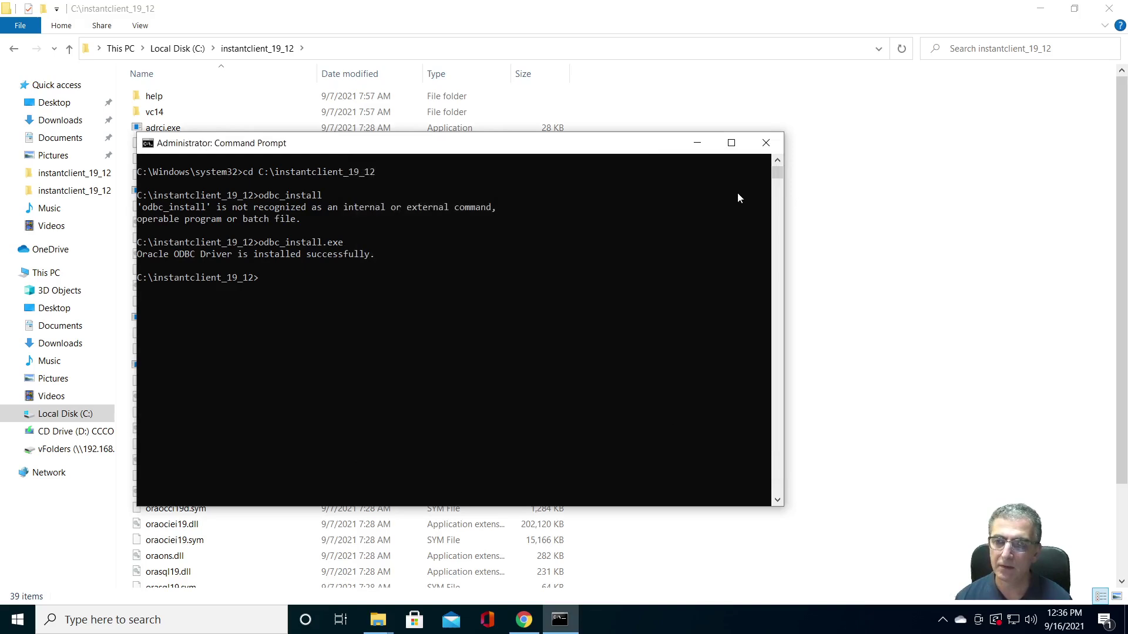
click(766, 144)
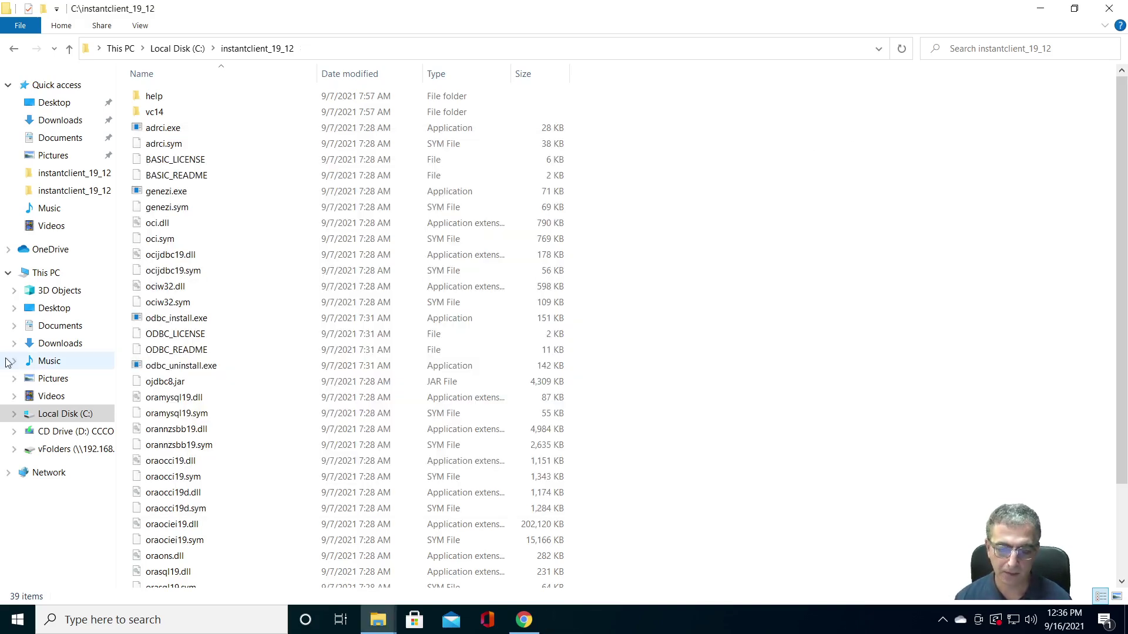